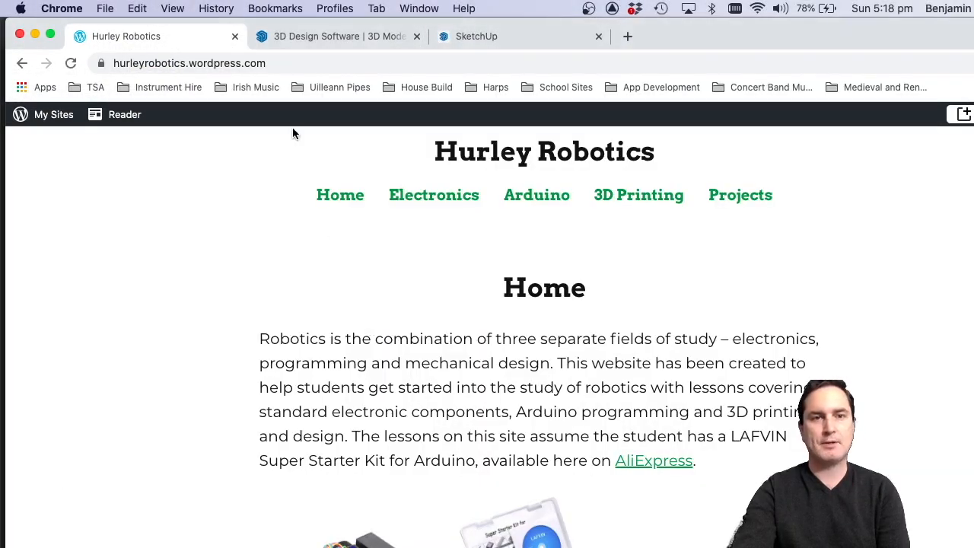
# Switch to the SketchUp website, open its Try SketchUp page and view the plans offered for personal projects.
pyautogui.click(311, 38)
pyautogui.click(245, 162)
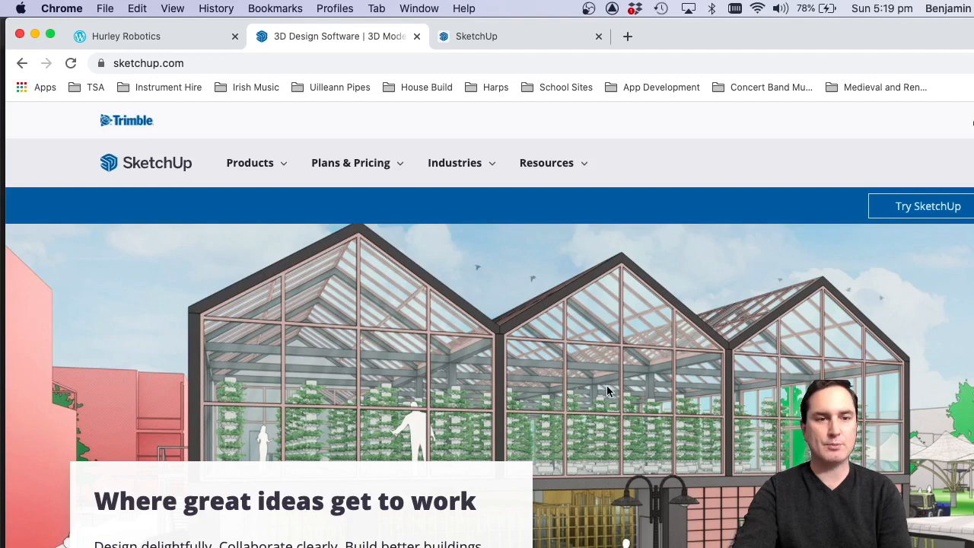
pyautogui.click(928, 210)
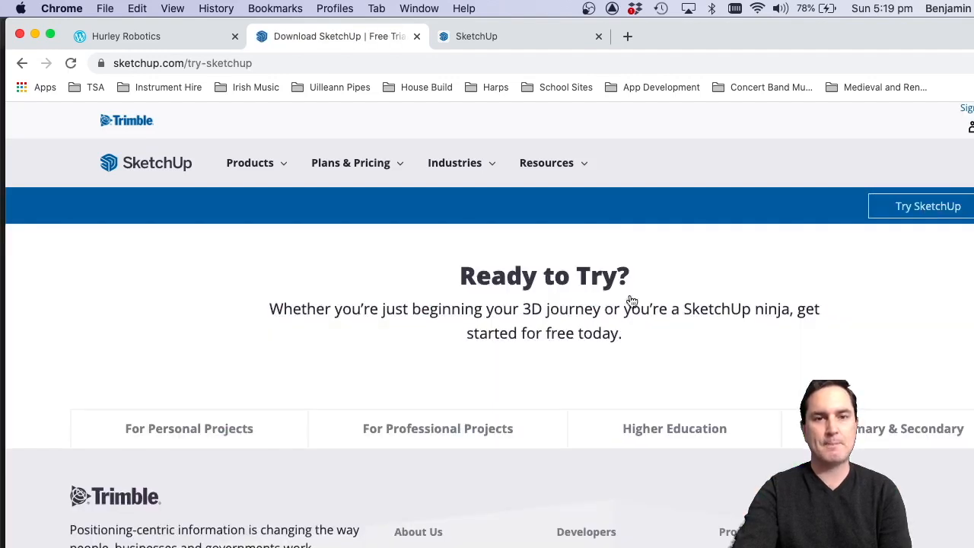
pyautogui.scroll(-3, 396, 351)
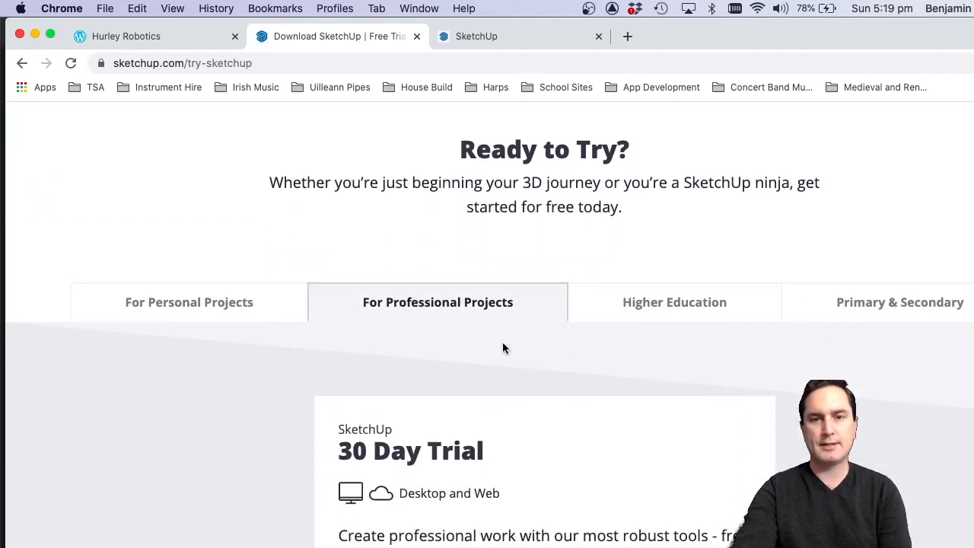
pyautogui.click(219, 302)
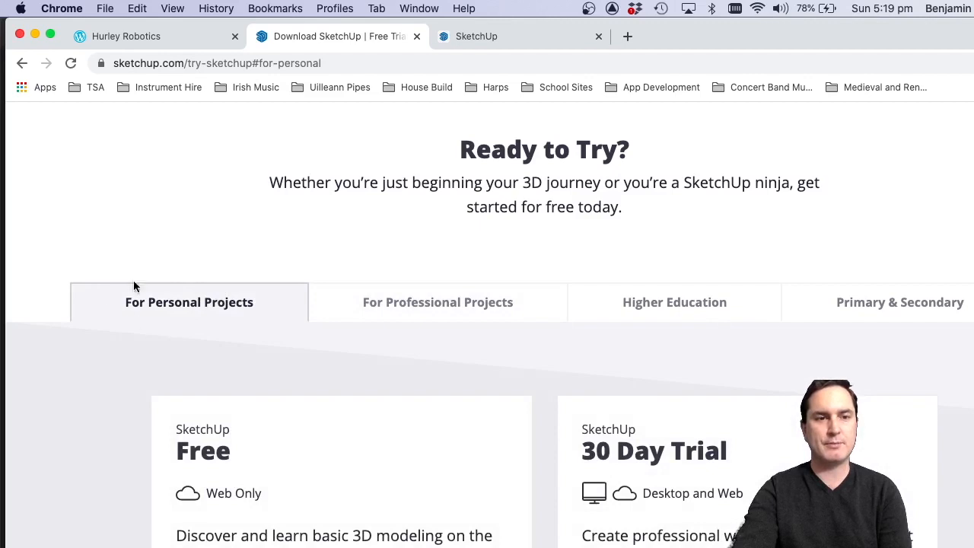
pyautogui.scroll(-6, 253, 330)
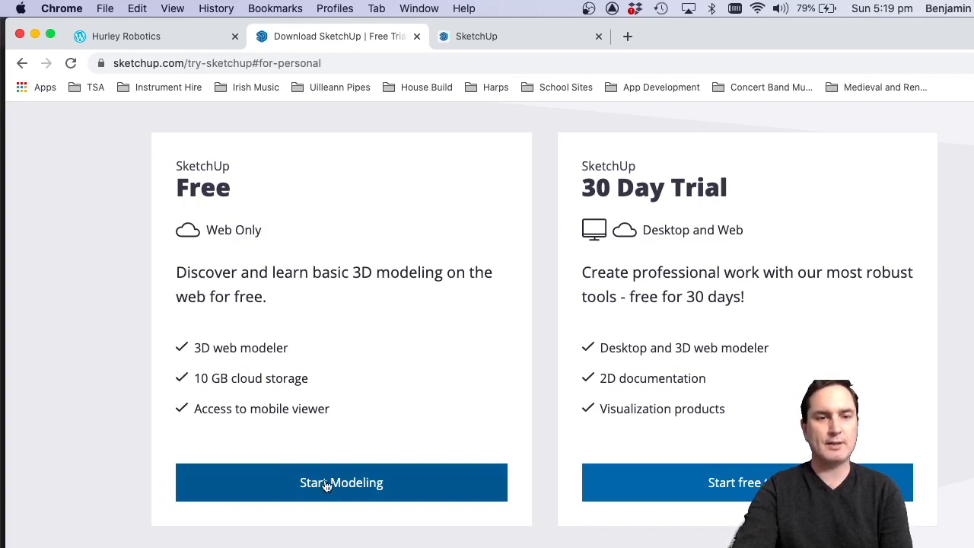
# Switch to the SketchUp web app, create a new model and delete the default person figure.
pyautogui.click(492, 38)
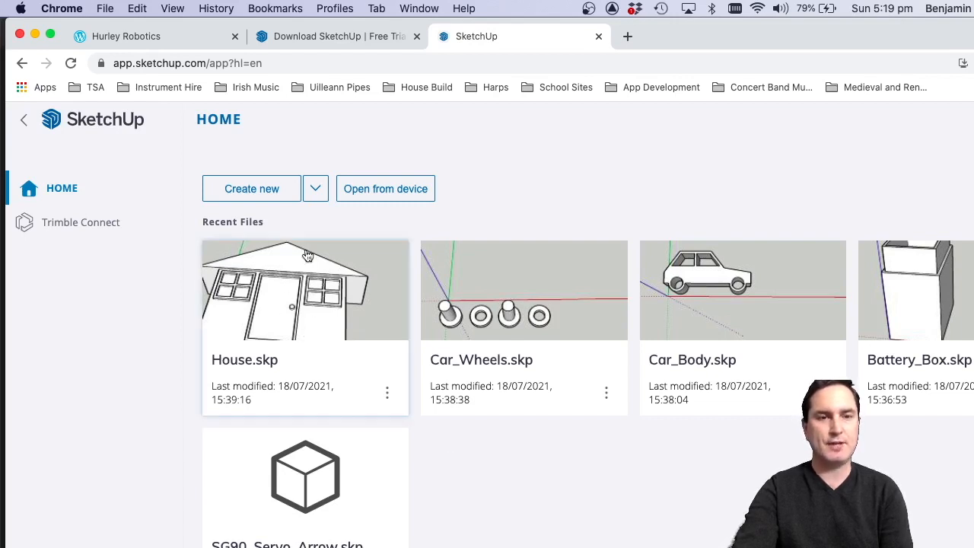
pyautogui.click(261, 187)
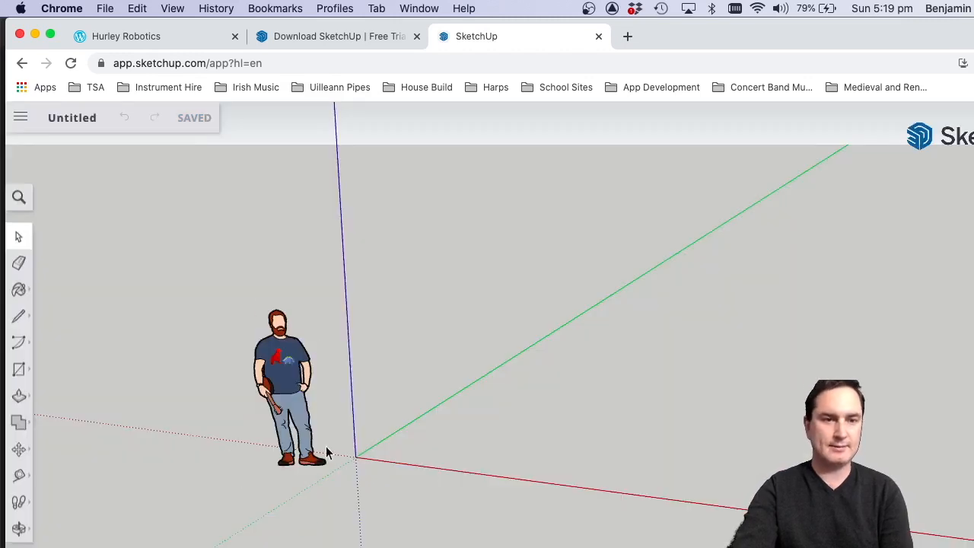
pyautogui.click(276, 363)
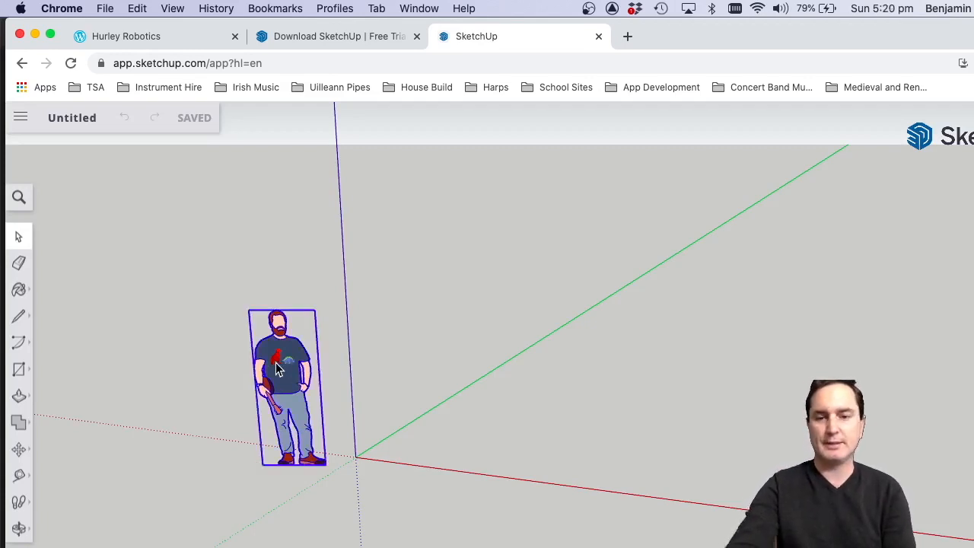
pyautogui.press('Delete')
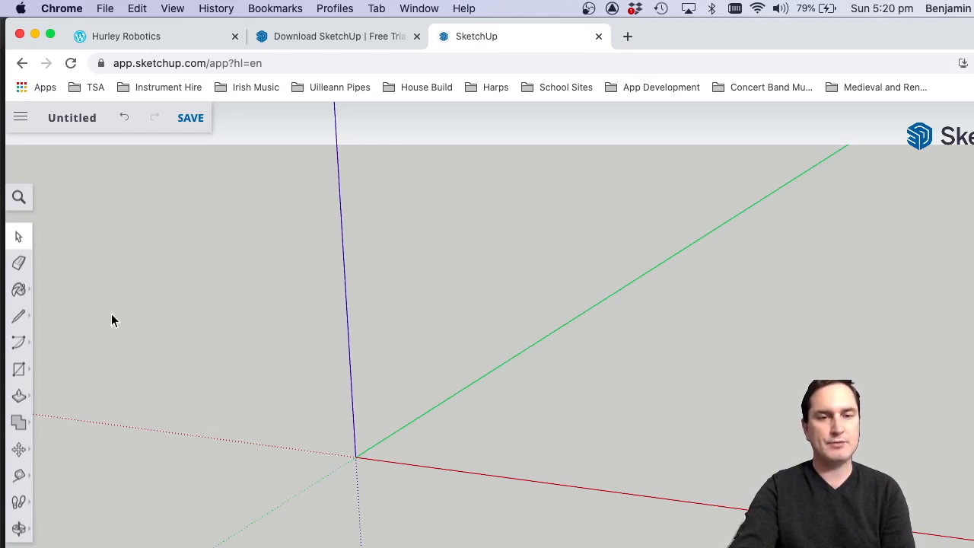
# Draw a freehand rectangle on the ground plane with its first corner at the origin.
pyautogui.click(18, 371)
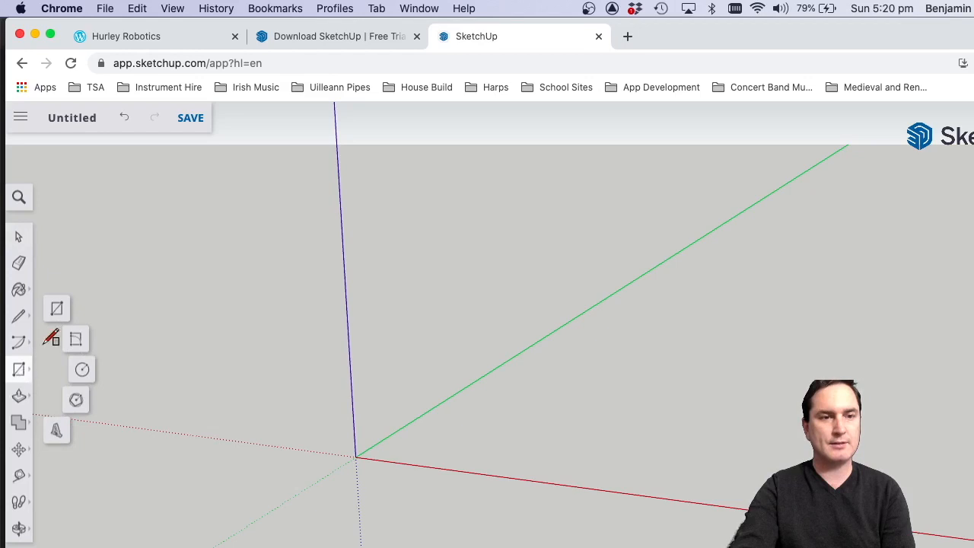
pyautogui.click(53, 310)
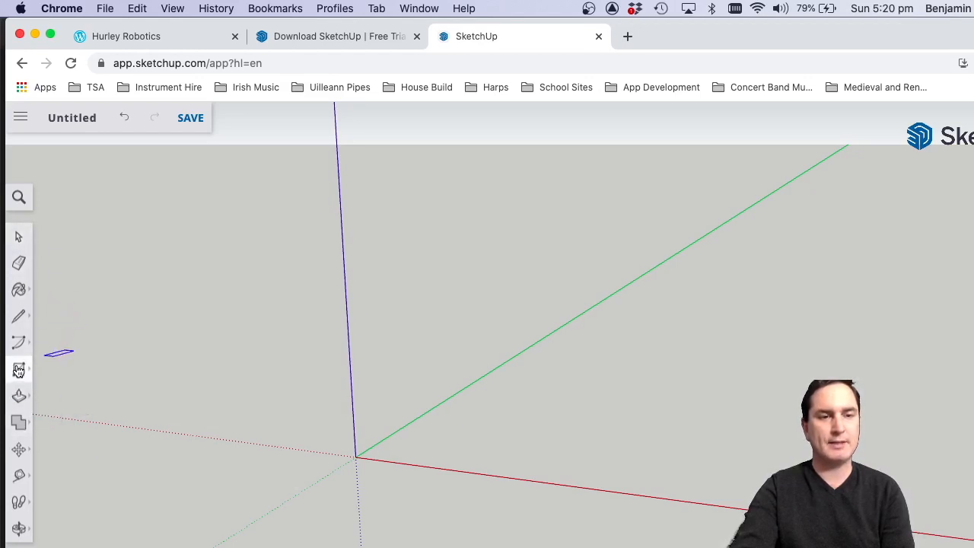
pyautogui.click(18, 371)
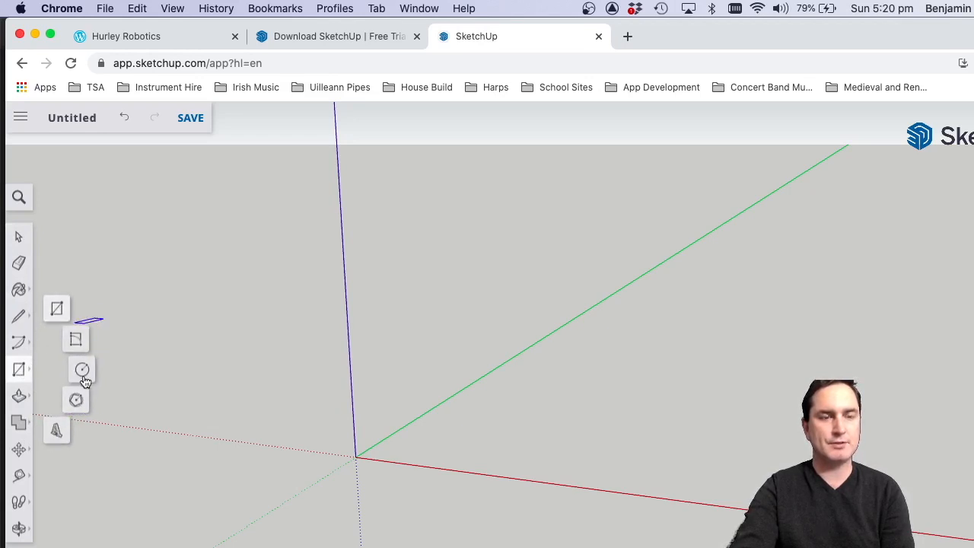
pyautogui.click(56, 310)
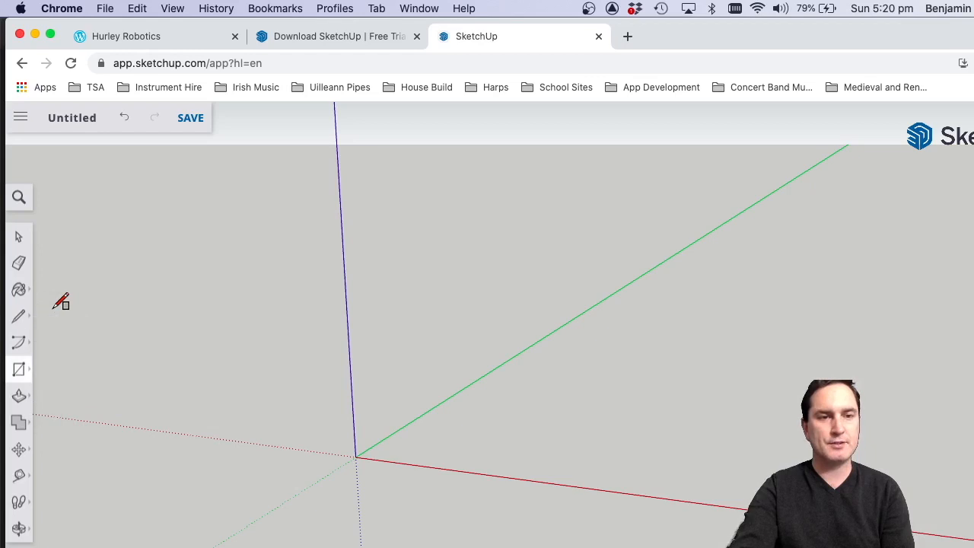
pyautogui.click(354, 456)
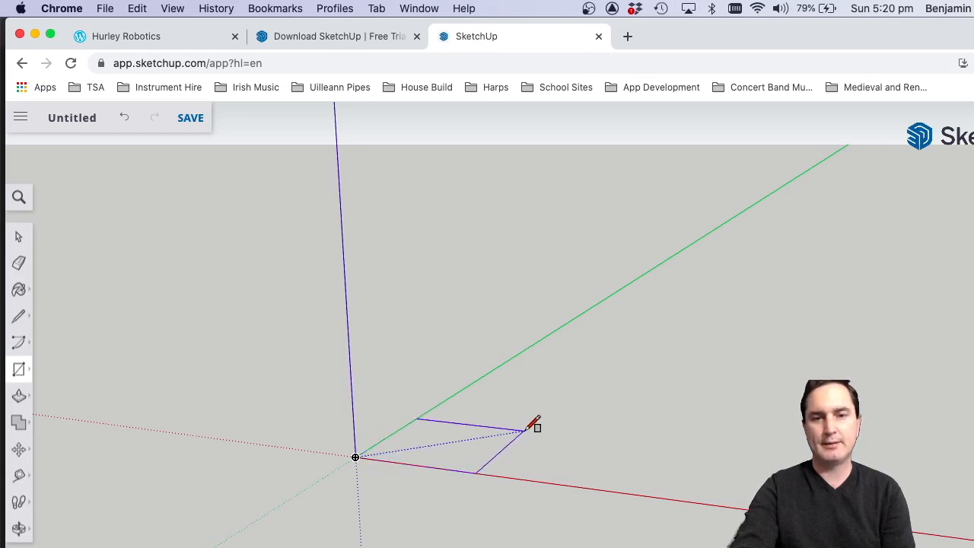
pyautogui.click(503, 431)
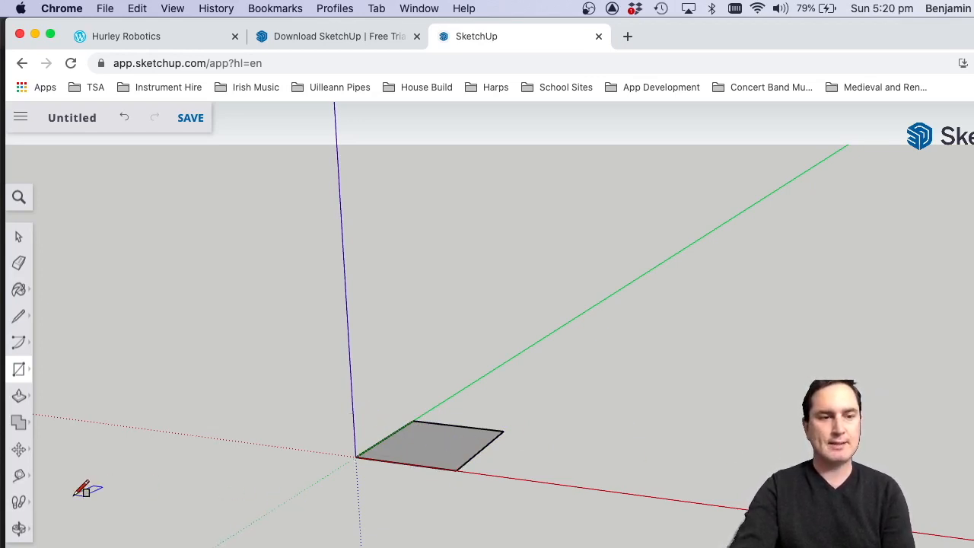
# Pan the view across the rectangle and orbit around it to examine it from another angle.
pyautogui.click(19, 530)
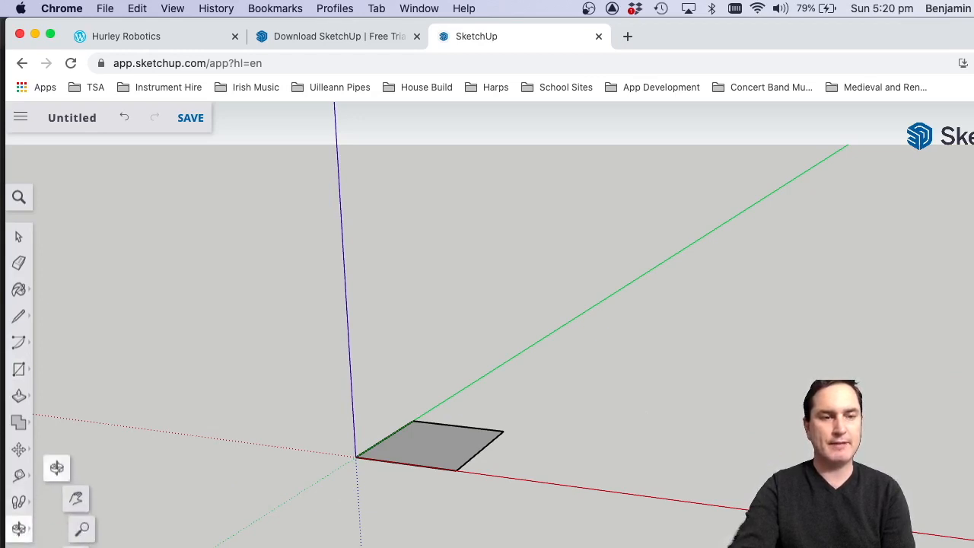
pyautogui.click(76, 499)
pyautogui.moveTo(411, 449); pyautogui.dragTo(180, 452)
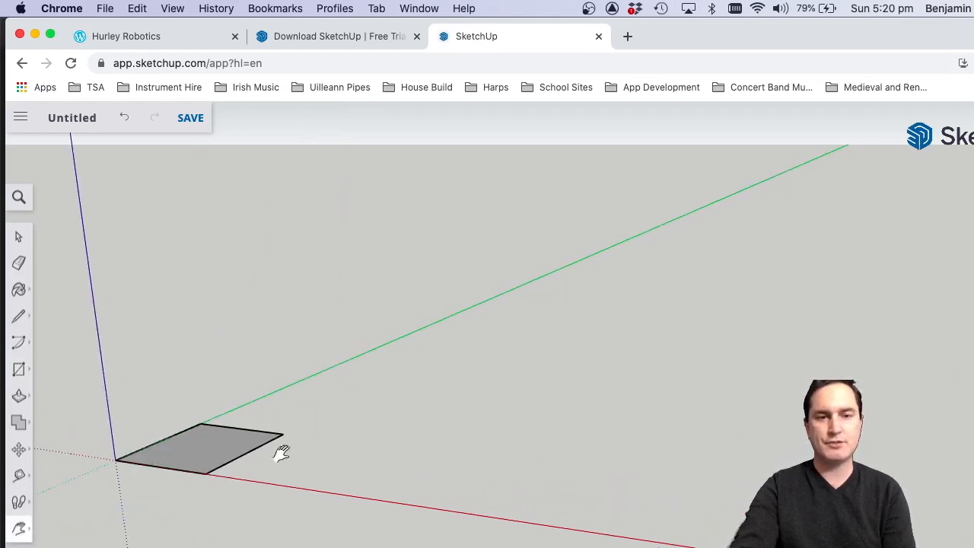
pyautogui.moveTo(565, 480); pyautogui.dragTo(735, 424)
pyautogui.moveTo(358, 398); pyautogui.dragTo(460, 405)
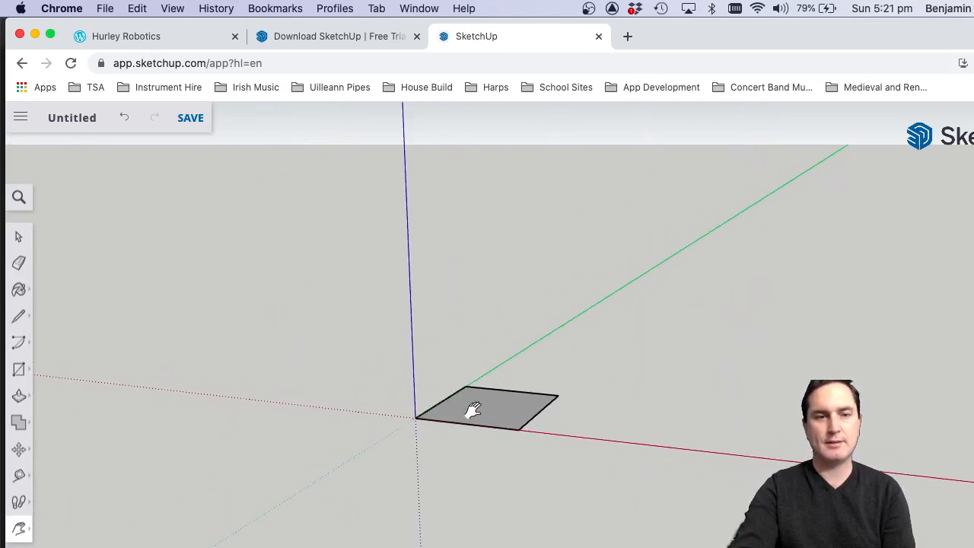
pyautogui.click(20, 525)
pyautogui.click(56, 467)
pyautogui.moveTo(475, 418); pyautogui.dragTo(489, 433)
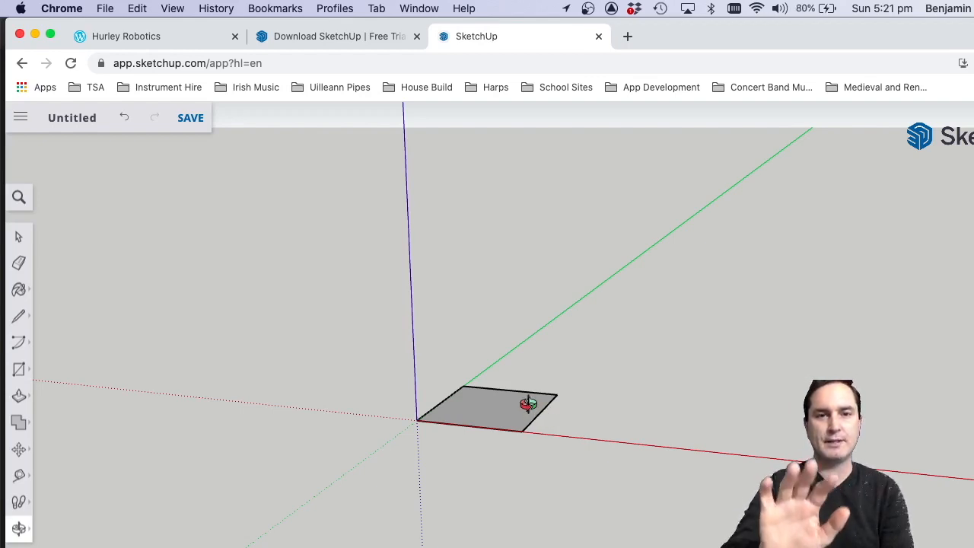
# Zoom in and out around different points near the rectangle and orbit to inspect it from closer and higher up.
pyautogui.scroll(5, 528, 403)
pyautogui.scroll(1, 528, 403)
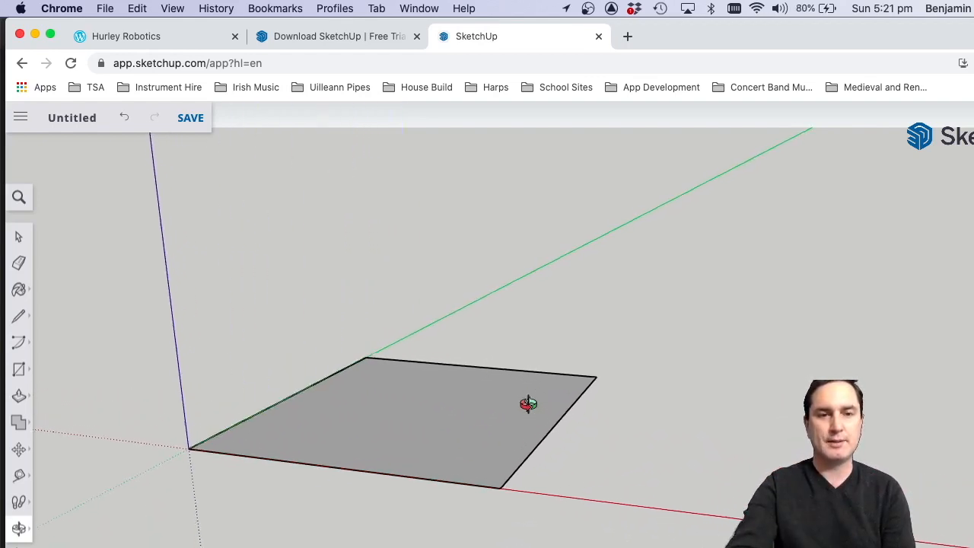
pyautogui.scroll(-6, 529, 403)
pyautogui.scroll(6, 528, 404)
pyautogui.scroll(2, 528, 403)
pyautogui.scroll(-5, 529, 403)
pyautogui.scroll(4, 528, 404)
pyautogui.scroll(-3, 528, 403)
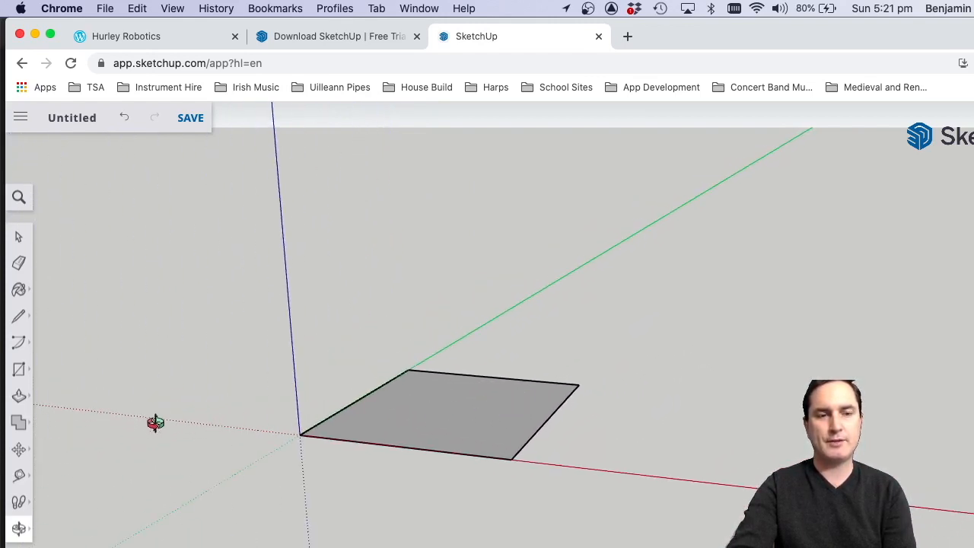
pyautogui.scroll(3, 99, 427)
pyautogui.scroll(3, 99, 426)
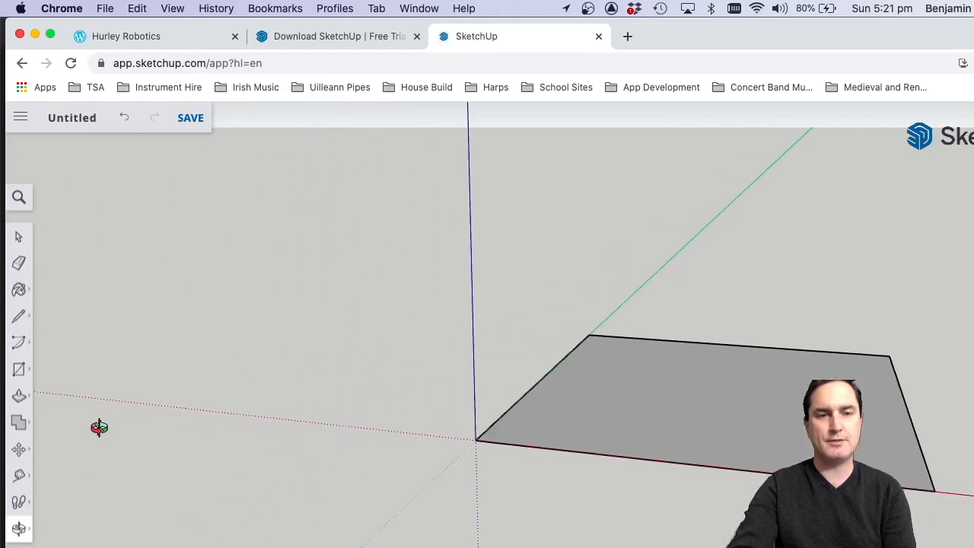
pyautogui.moveTo(98, 427); pyautogui.dragTo(691, 457)
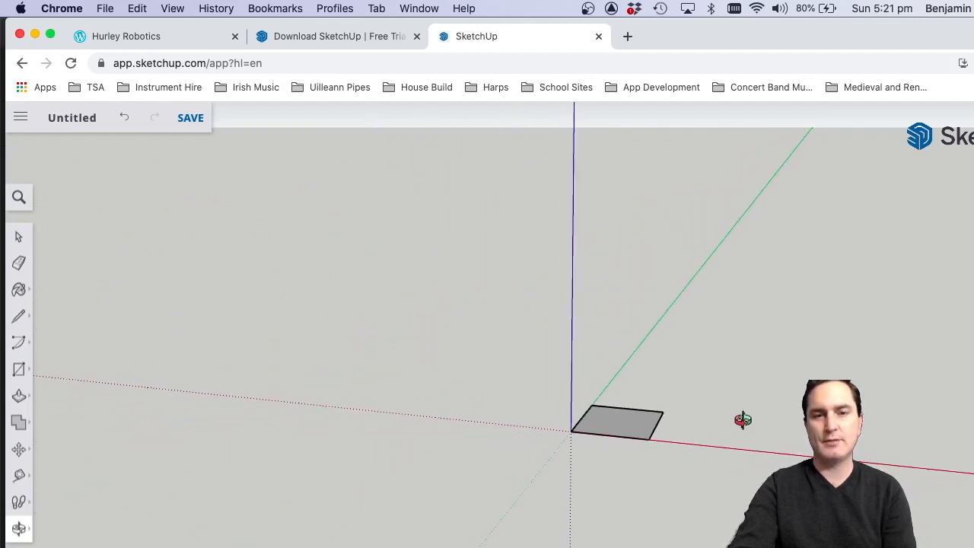
pyautogui.scroll(5, 743, 420)
pyautogui.scroll(-2, 670, 431)
pyautogui.scroll(3, 355, 422)
pyautogui.scroll(-2, 354, 421)
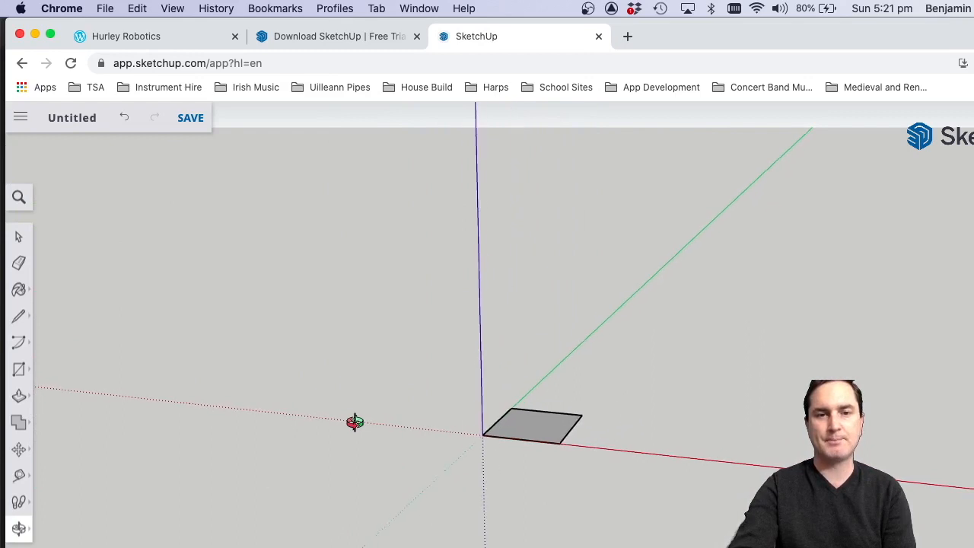
pyautogui.moveTo(602, 440); pyautogui.dragTo(464, 433)
pyautogui.scroll(4, 539, 415)
pyautogui.scroll(-1, 538, 417)
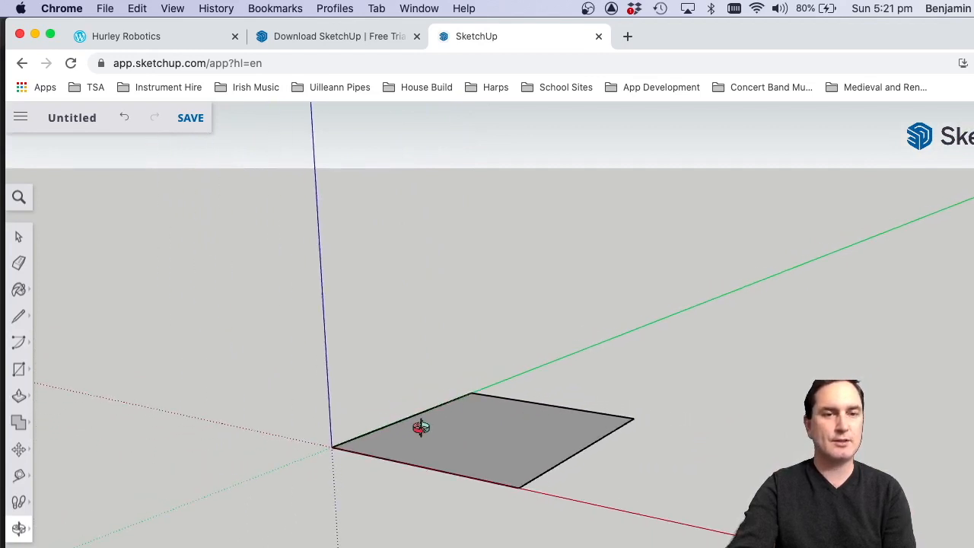
pyautogui.moveTo(421, 427); pyautogui.dragTo(495, 472)
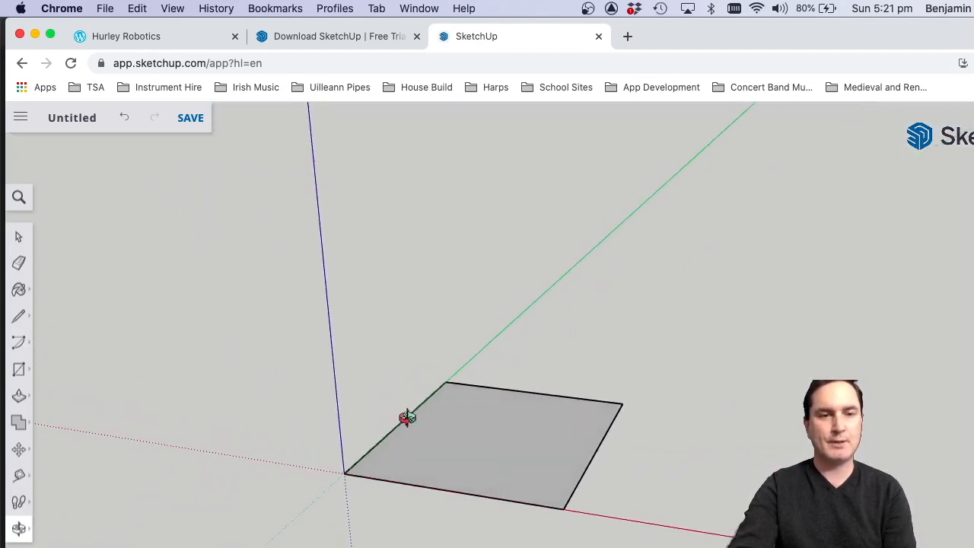
# Select the whole rectangle, including its face and all edges, with a selection window and delete it.
pyautogui.click(19, 237)
pyautogui.moveTo(233, 256); pyautogui.dragTo(296, 337)
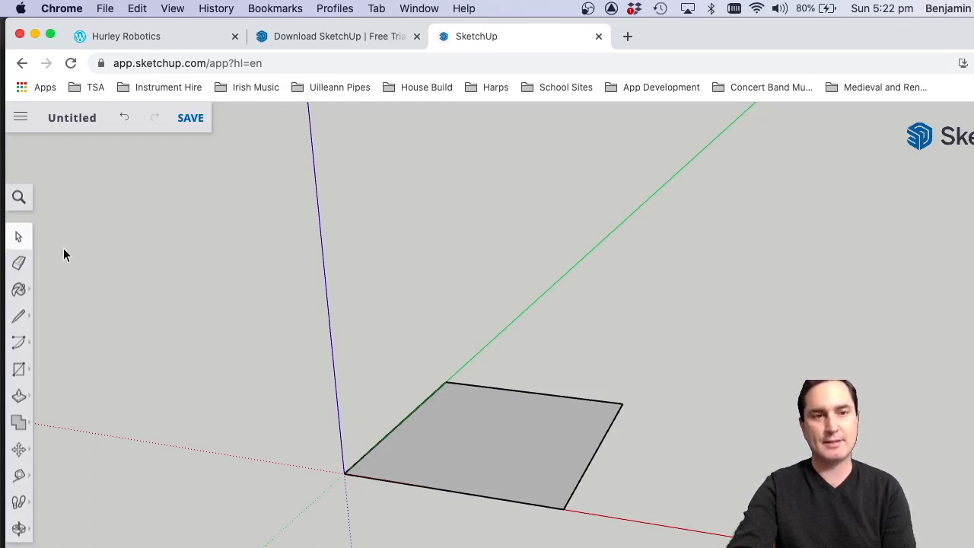
pyautogui.moveTo(217, 247); pyautogui.dragTo(670, 545)
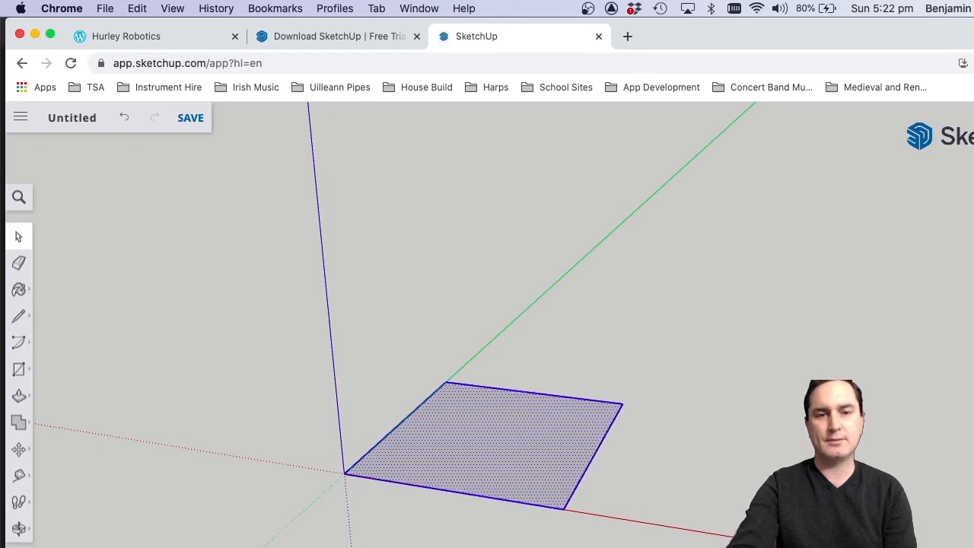
pyautogui.press('Delete')
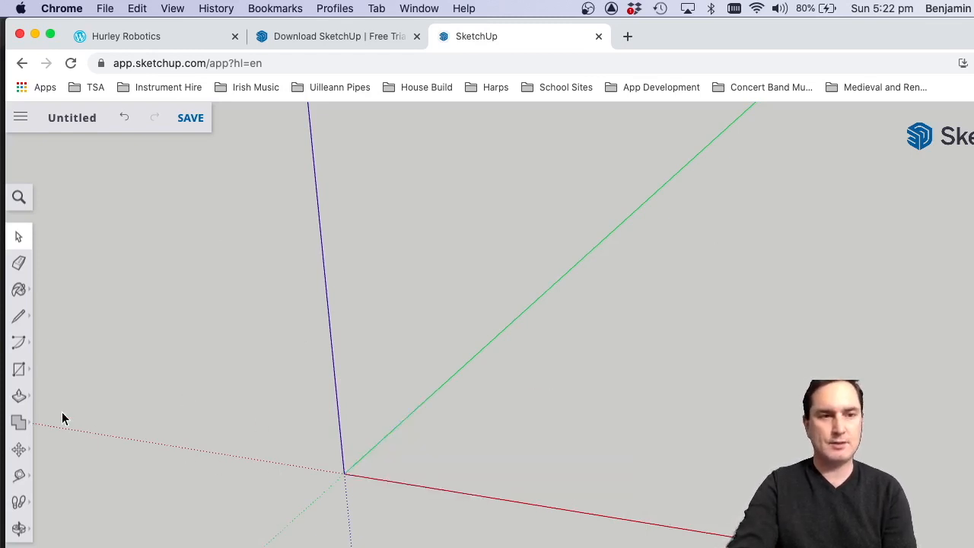
# Draw a new rectangle on the ground plane starting from the origin, extending along the red and green axes.
pyautogui.click(19, 369)
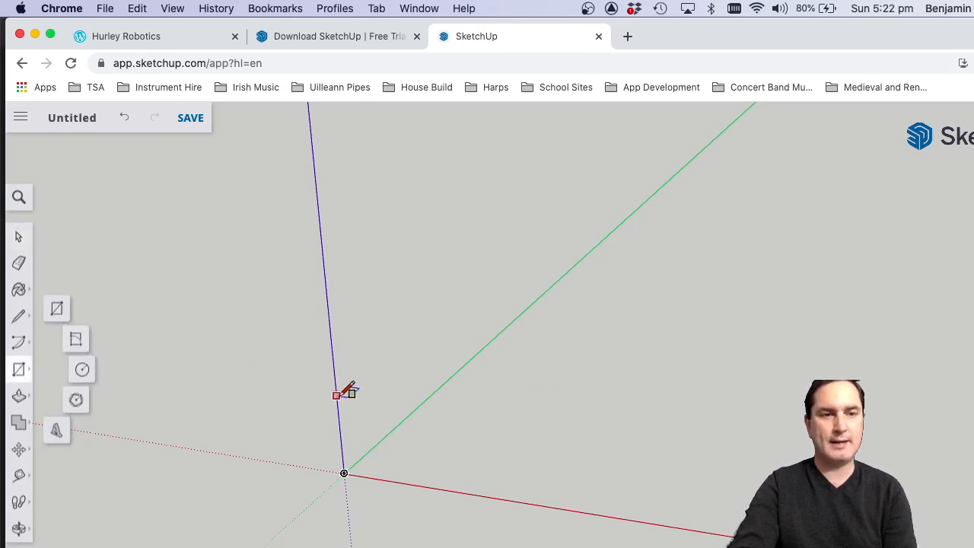
pyautogui.click(56, 309)
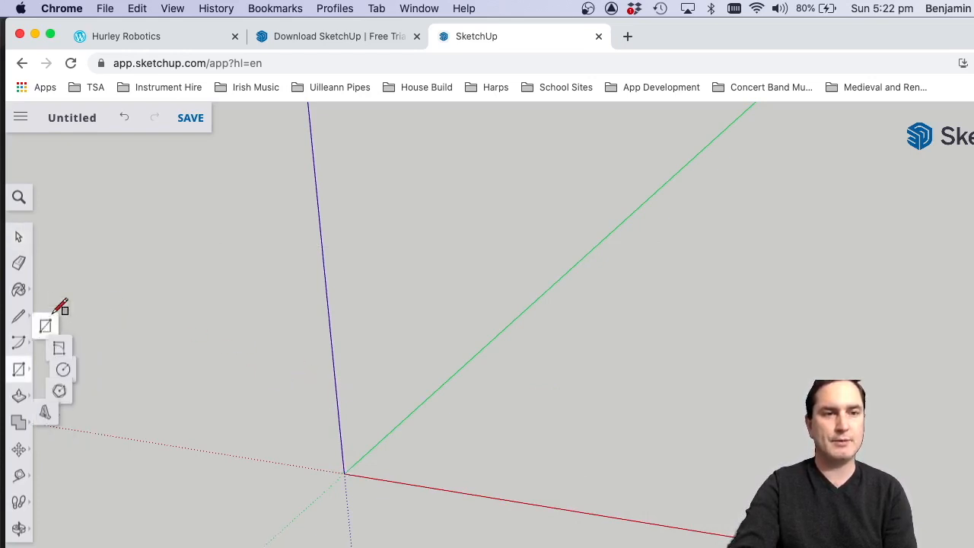
pyautogui.click(344, 473)
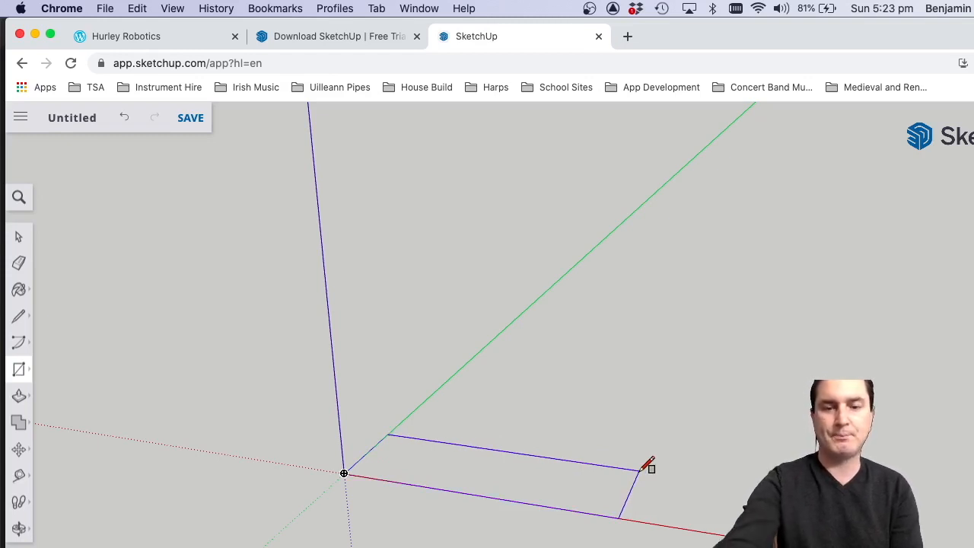
pyautogui.press('Escape')
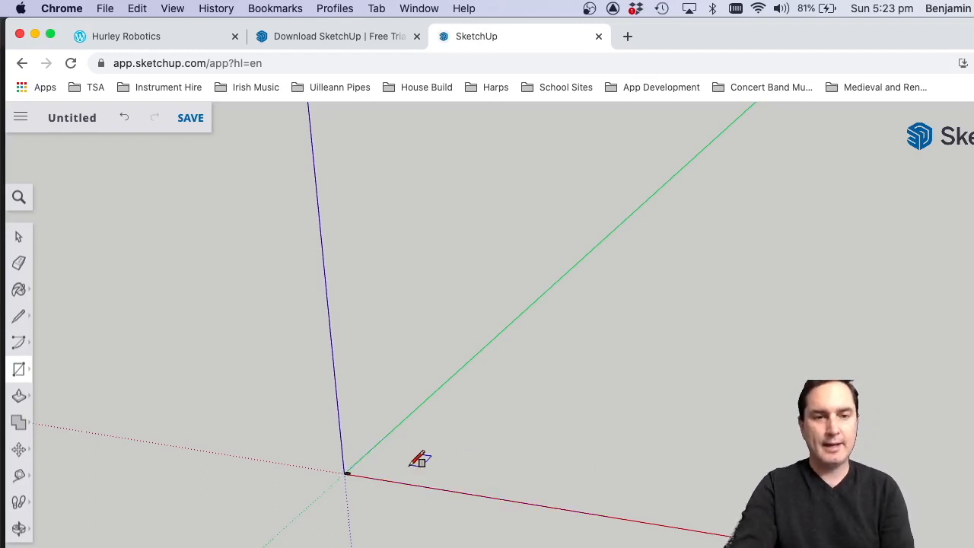
pyautogui.click(345, 470)
pyautogui.scroll(10, 345, 474)
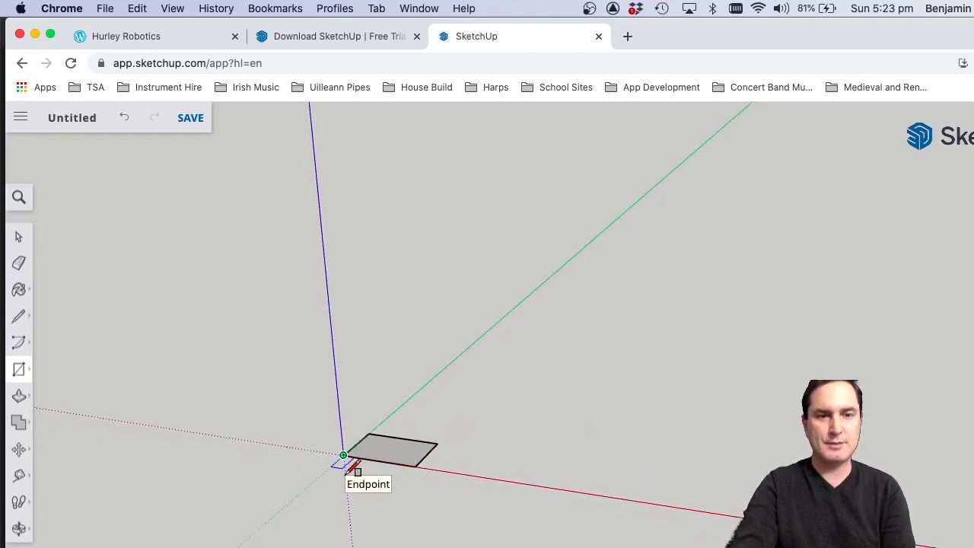
pyautogui.scroll(3, 358, 370)
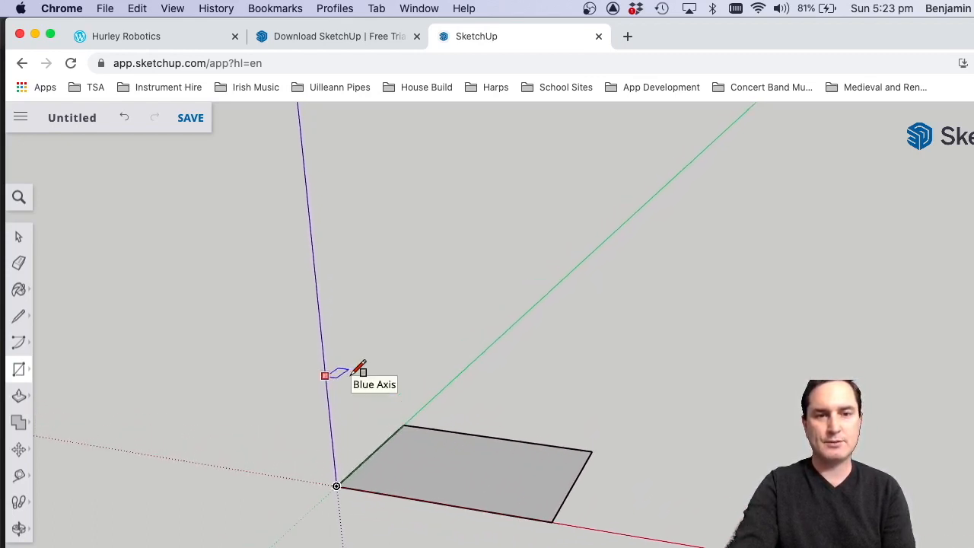
# Orbit to look down on the rectangle and zoom in and out around different points to examine it closely.
pyautogui.scroll(5, 616, 480)
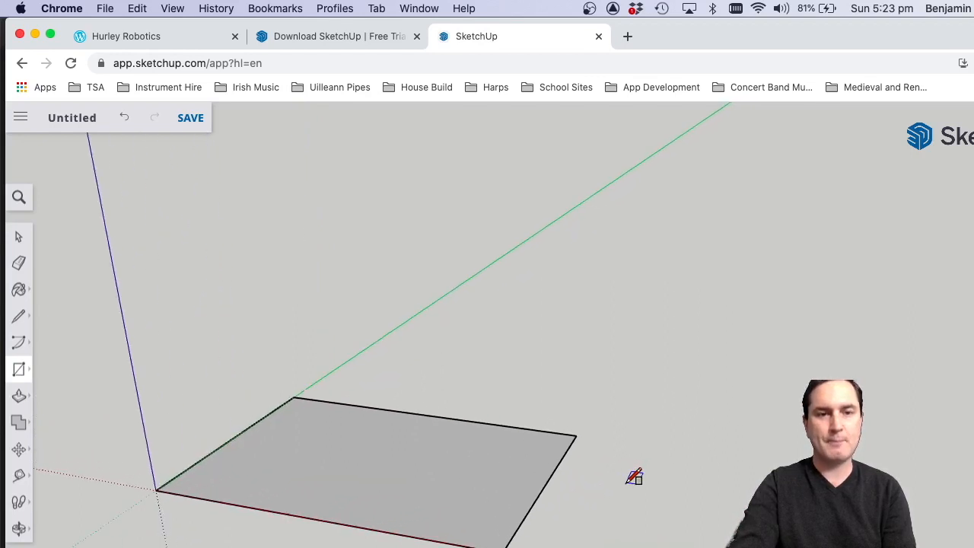
pyautogui.click(22, 532)
pyautogui.moveTo(319, 446); pyautogui.dragTo(400, 124)
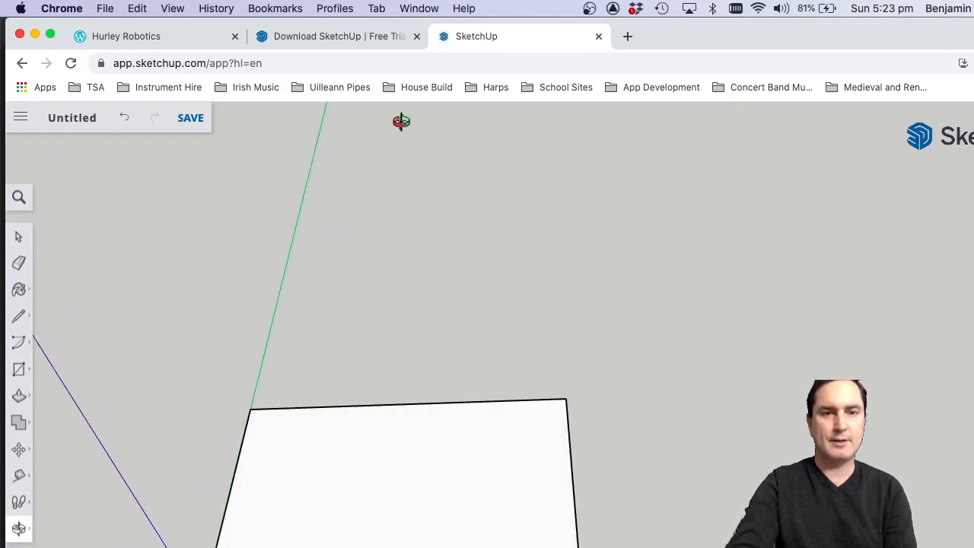
pyautogui.scroll(-5, 400, 149)
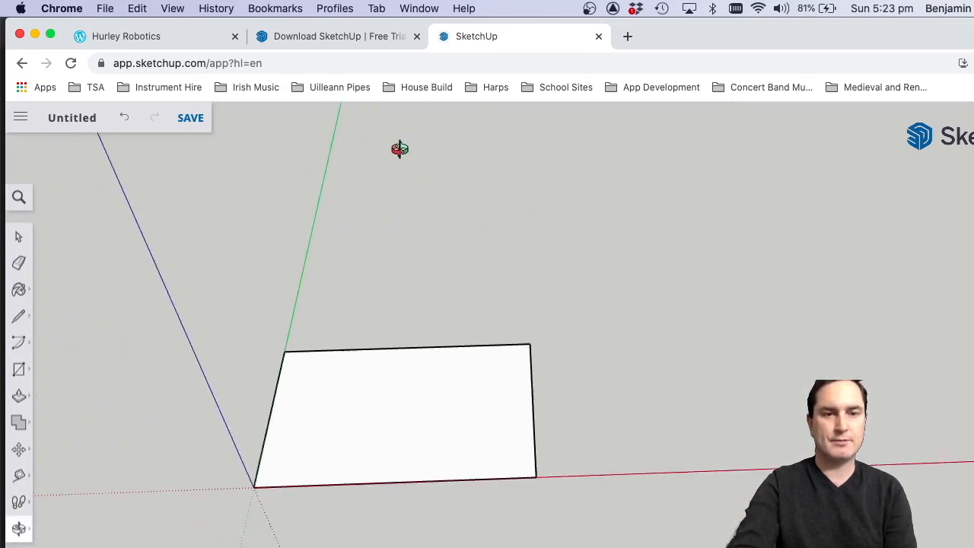
pyautogui.scroll(3, 334, 406)
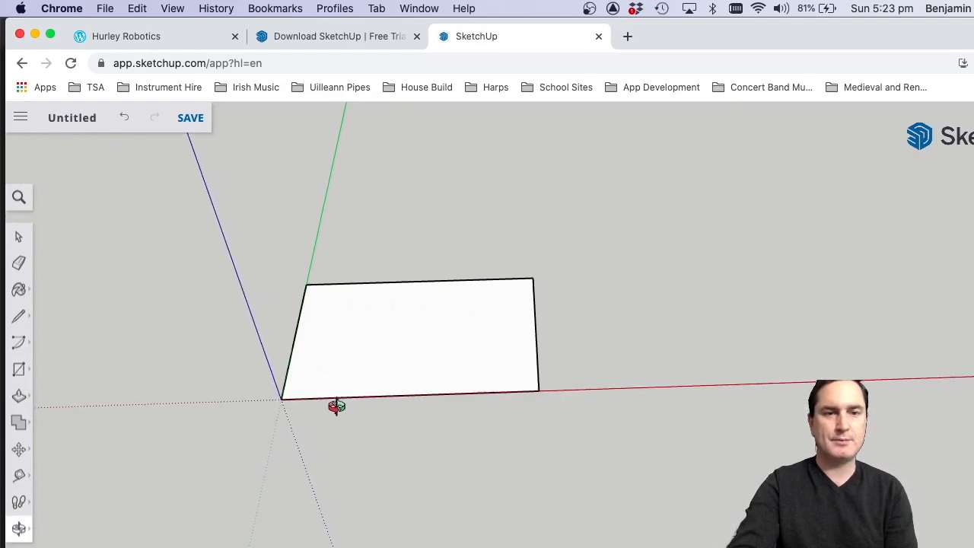
pyautogui.scroll(5, 252, 196)
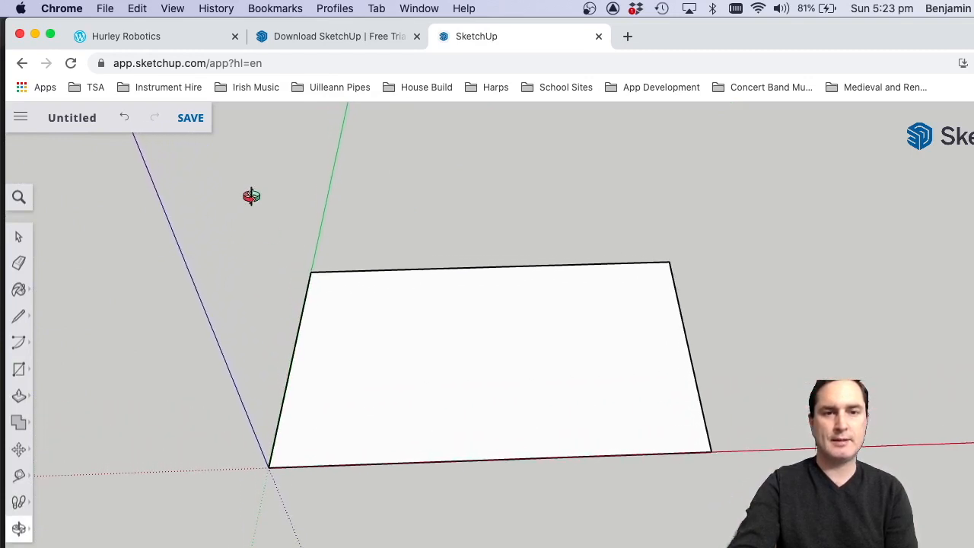
pyautogui.scroll(2, 251, 196)
pyautogui.scroll(-3, 251, 197)
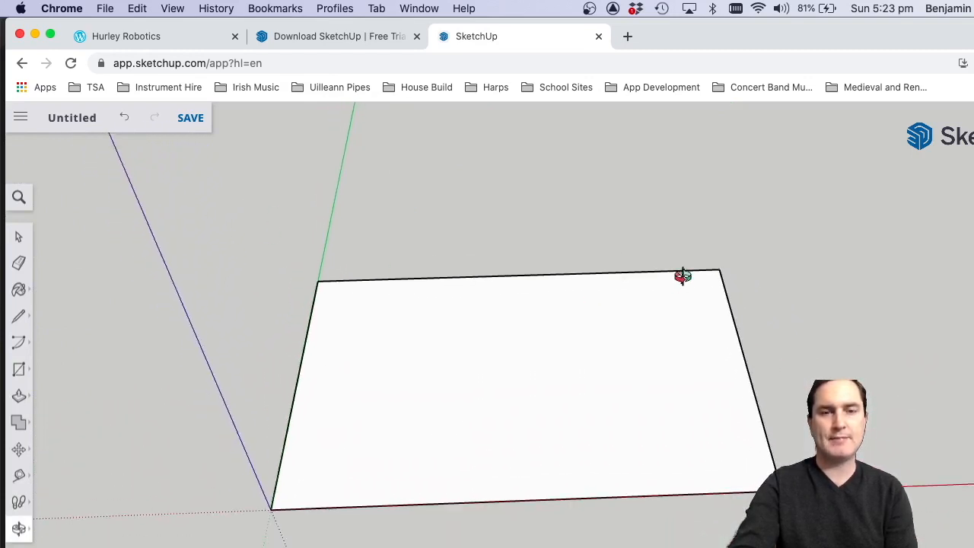
pyautogui.scroll(1, 817, 220)
pyautogui.scroll(3, 817, 221)
pyautogui.scroll(-4, 817, 221)
pyautogui.scroll(1, 569, 157)
pyautogui.scroll(2, 570, 157)
pyautogui.scroll(-1, 569, 157)
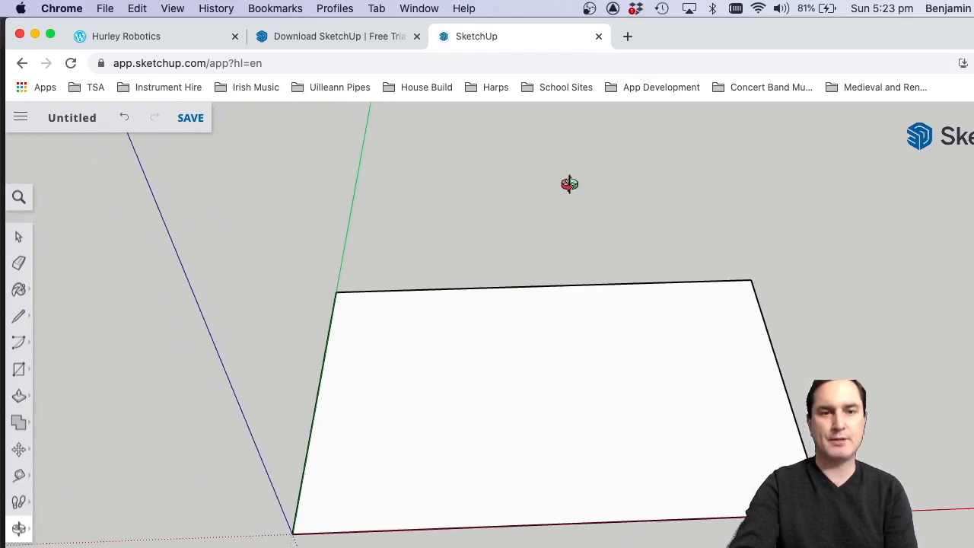
# Orbit to face the rectangle squarely along the green axis and zoom out to see it together with the origin.
pyautogui.moveTo(580, 350); pyautogui.dragTo(565, 467)
pyautogui.scroll(2, 735, 193)
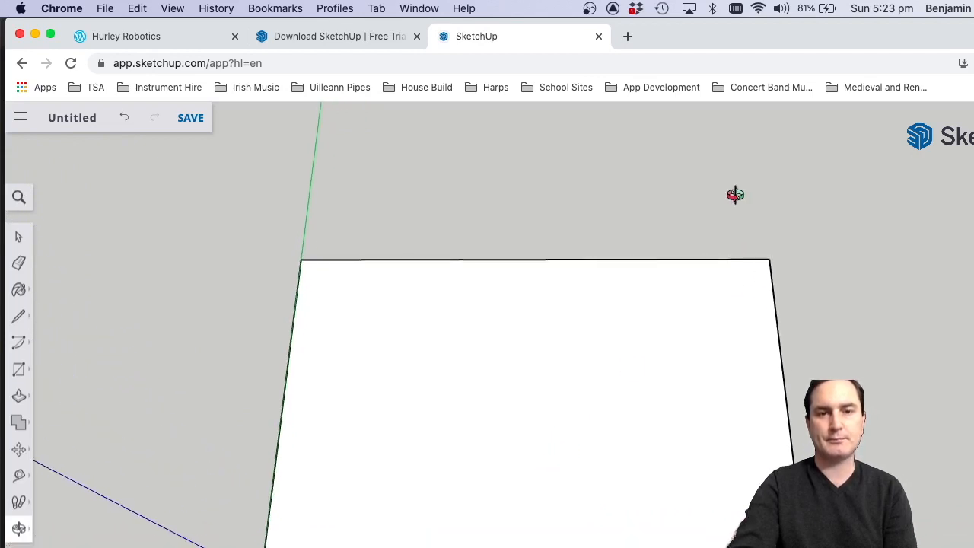
pyautogui.scroll(-3, 735, 193)
pyautogui.scroll(3, 709, 547)
pyautogui.scroll(-2, 708, 547)
pyautogui.scroll(-3, 663, 546)
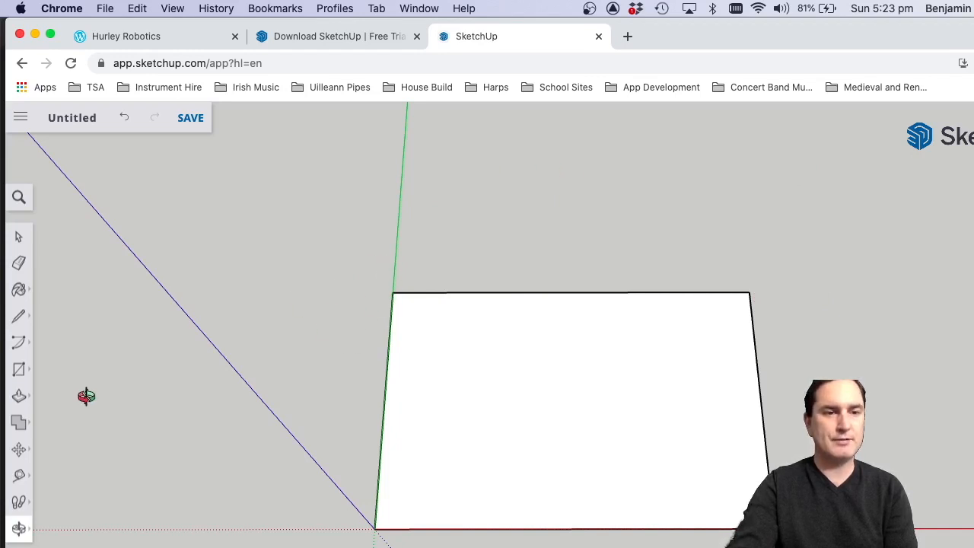
# Measure the rectangle's far edge from its corner on the green axis to the opposite corner with the Tape Measure tool.
pyautogui.click(25, 483)
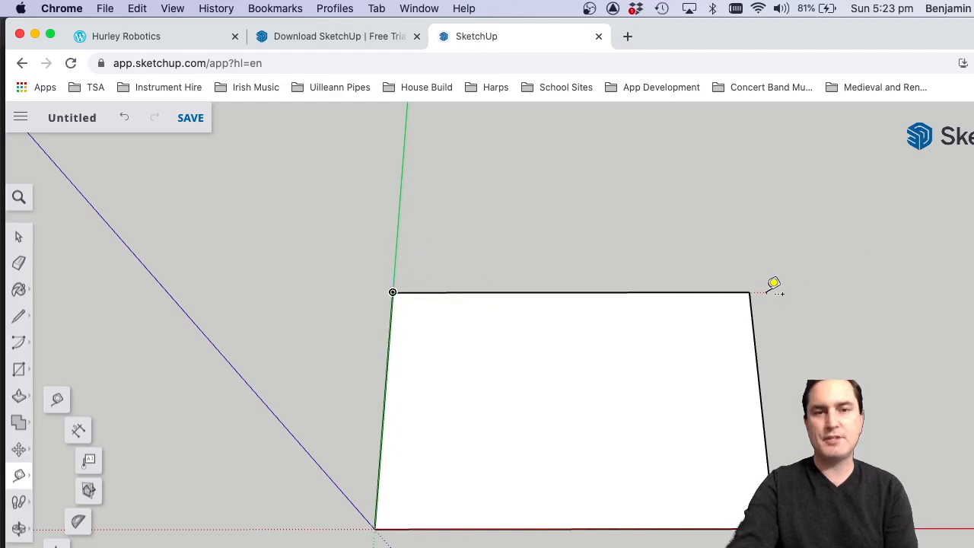
pyautogui.click(393, 291)
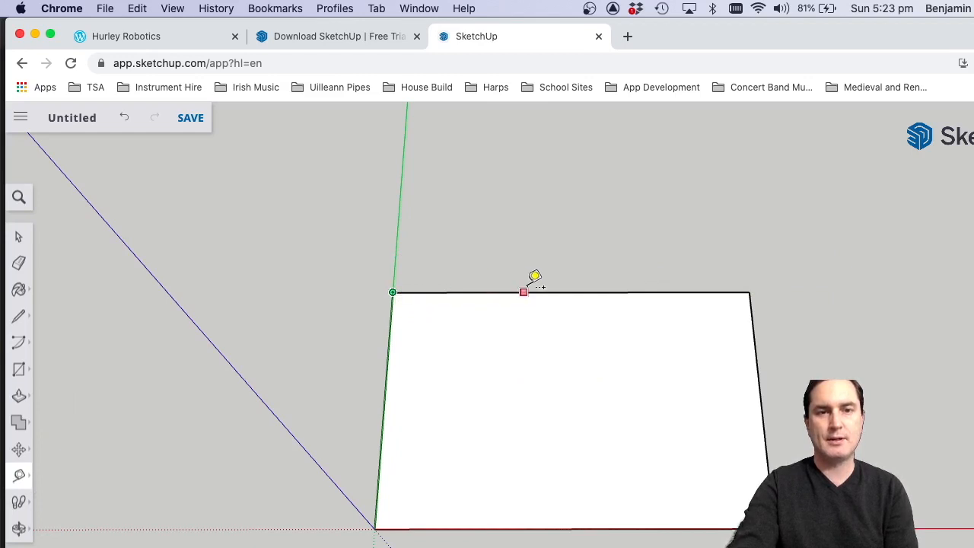
pyautogui.click(750, 292)
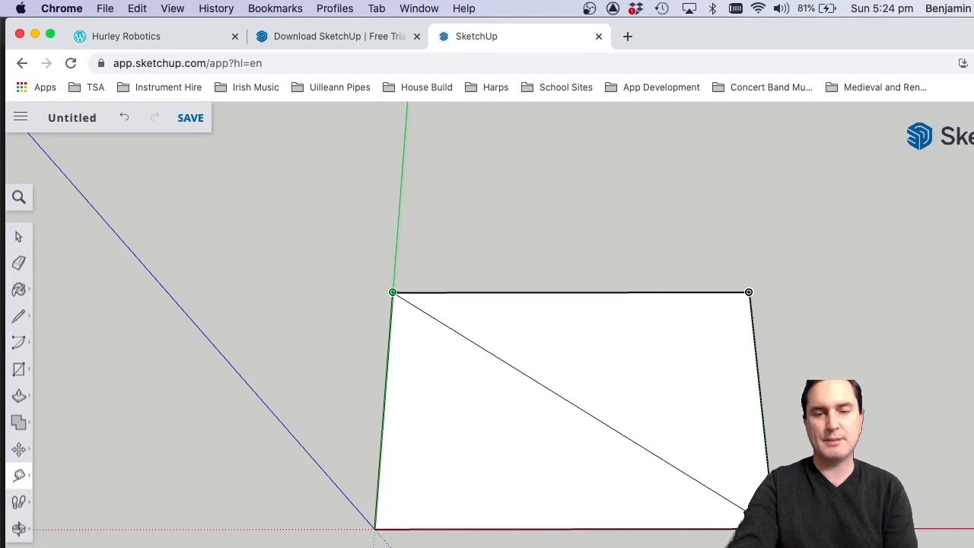
pyautogui.click(504, 230)
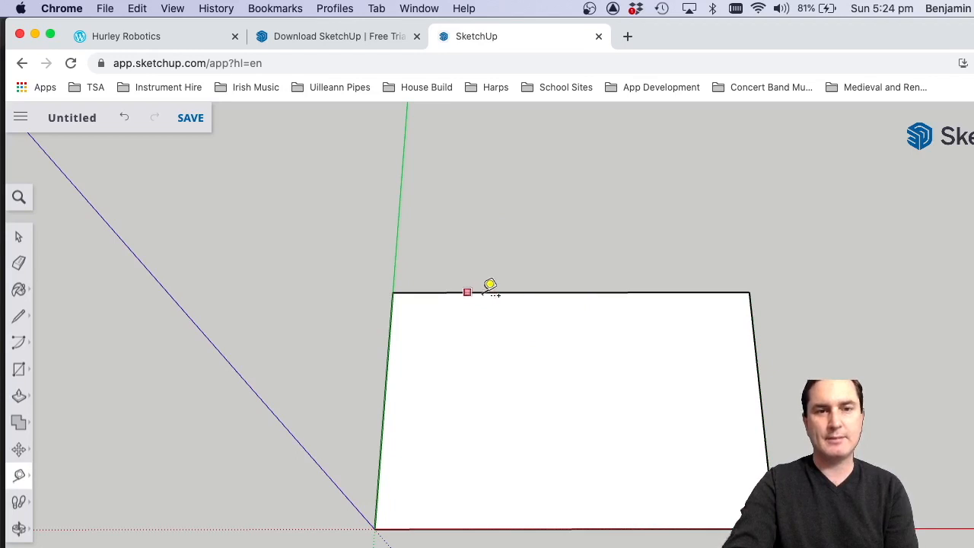
# Place a guide line parallel to the rectangle's far edge and beyond it, replacing the first attempt with a closer guide.
pyautogui.click(503, 291)
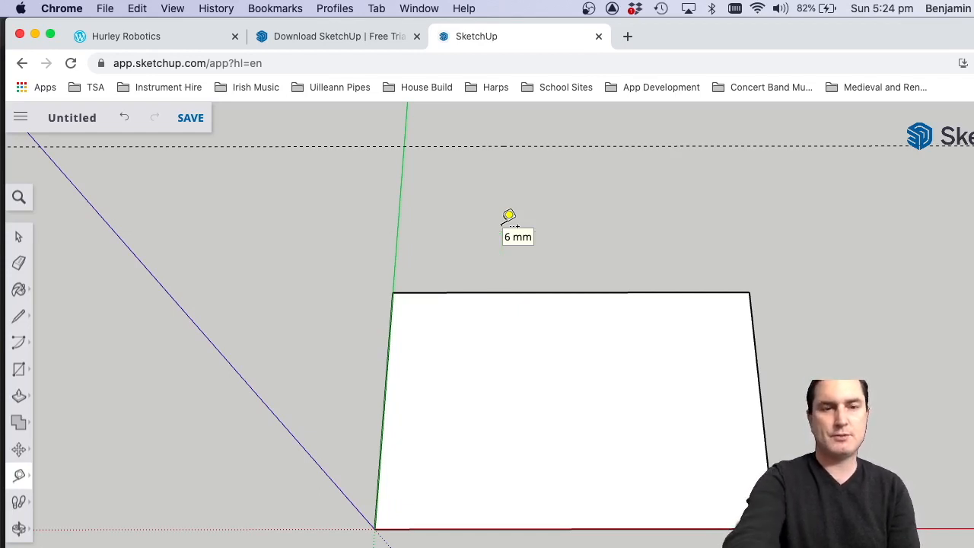
pyautogui.press('super+z')
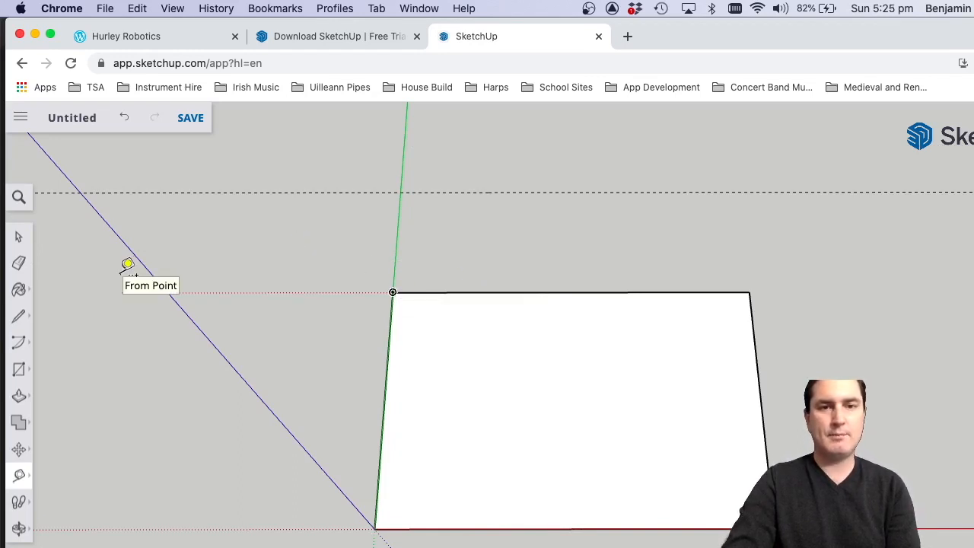
# Draw a roof overhang outward along the red axis from the rectangle's far green-axis corner, then a sloped line to the guide above the edge's midpoint.
pyautogui.click(19, 327)
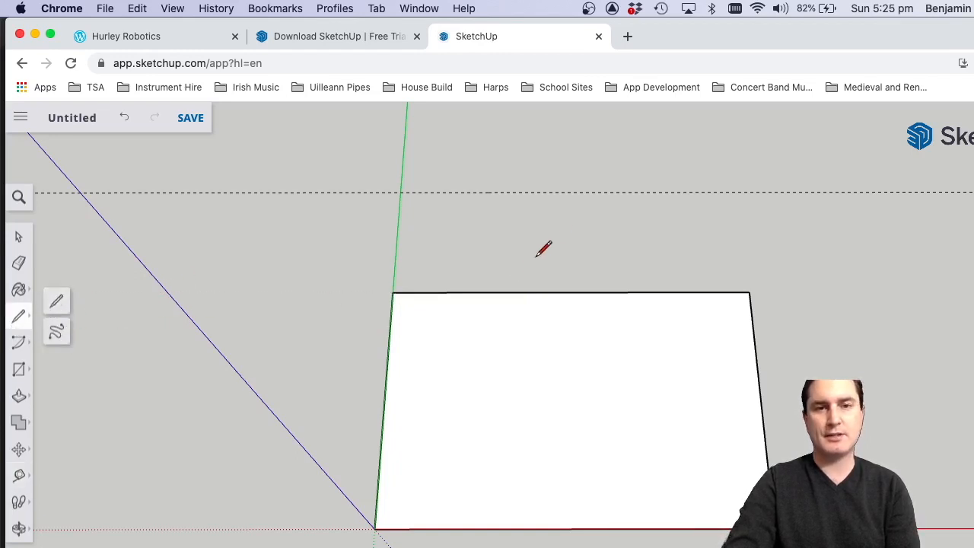
pyautogui.click(392, 292)
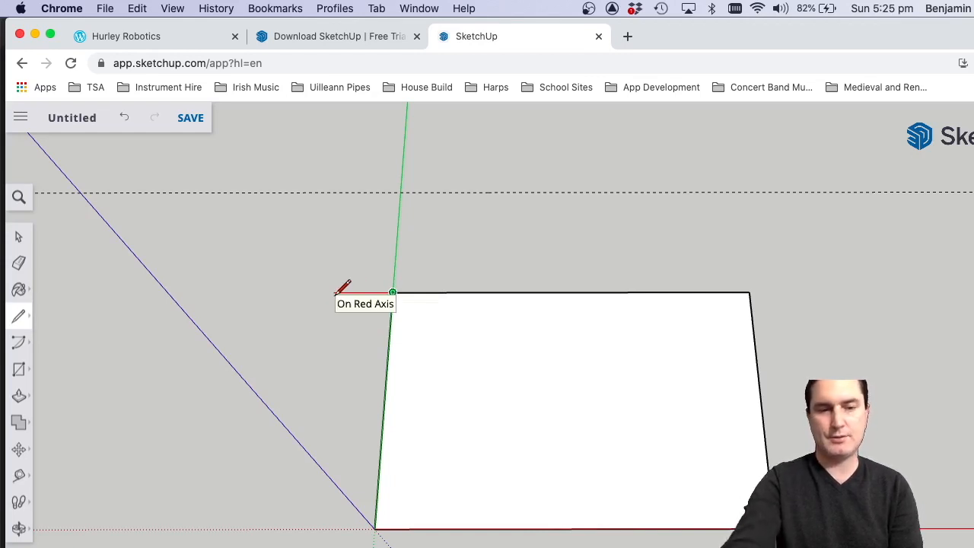
pyautogui.press('Return')
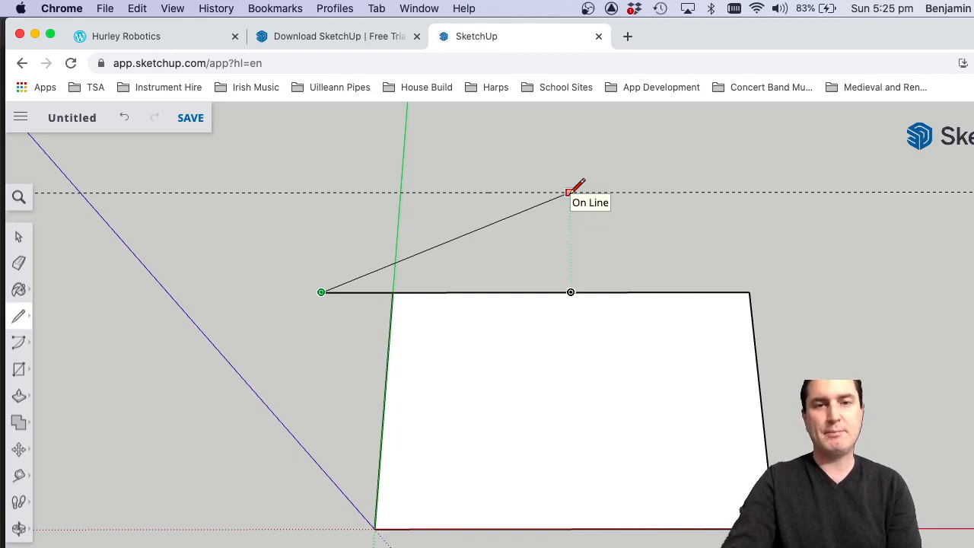
pyautogui.click(569, 191)
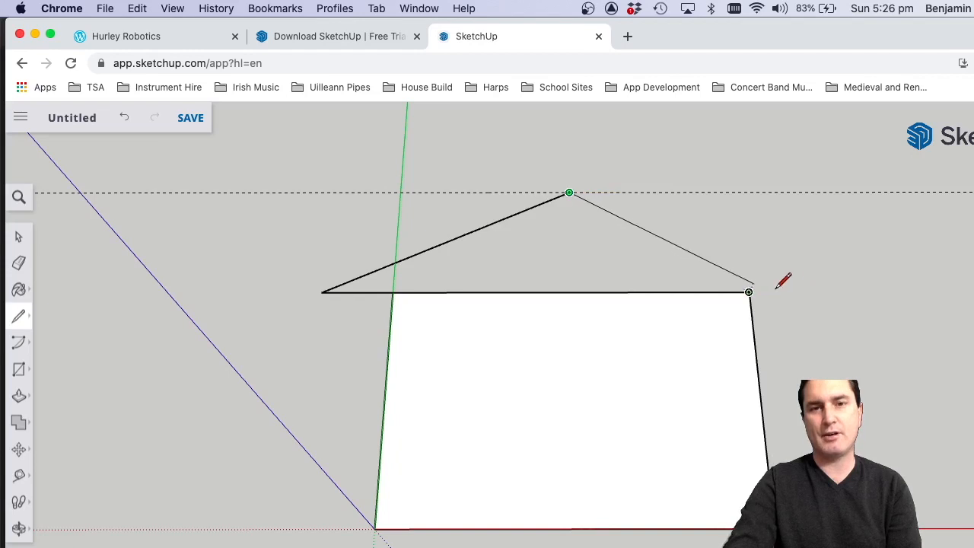
pyautogui.press('Escape')
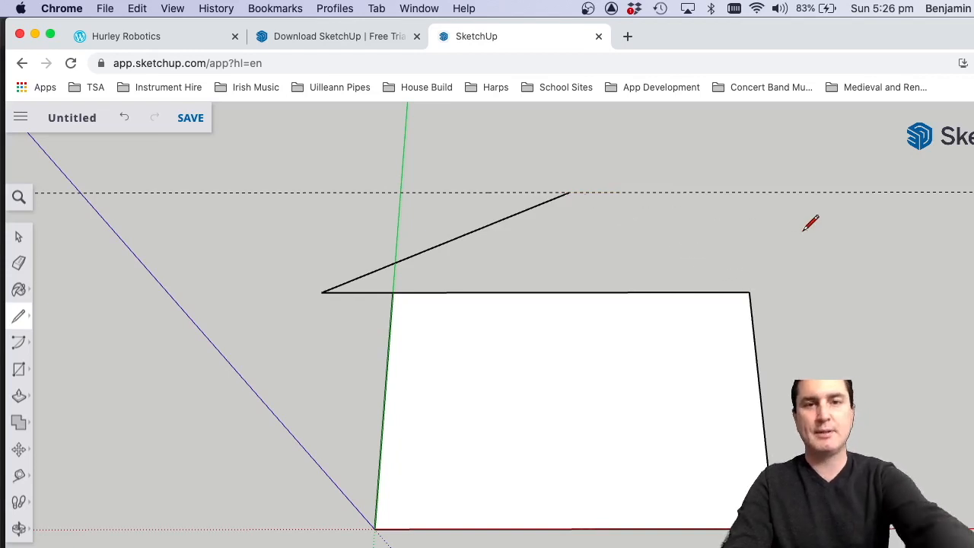
# Draw a matching overhang along the red axis from the other far corner and close the roof with a line to its peak.
pyautogui.click(749, 291)
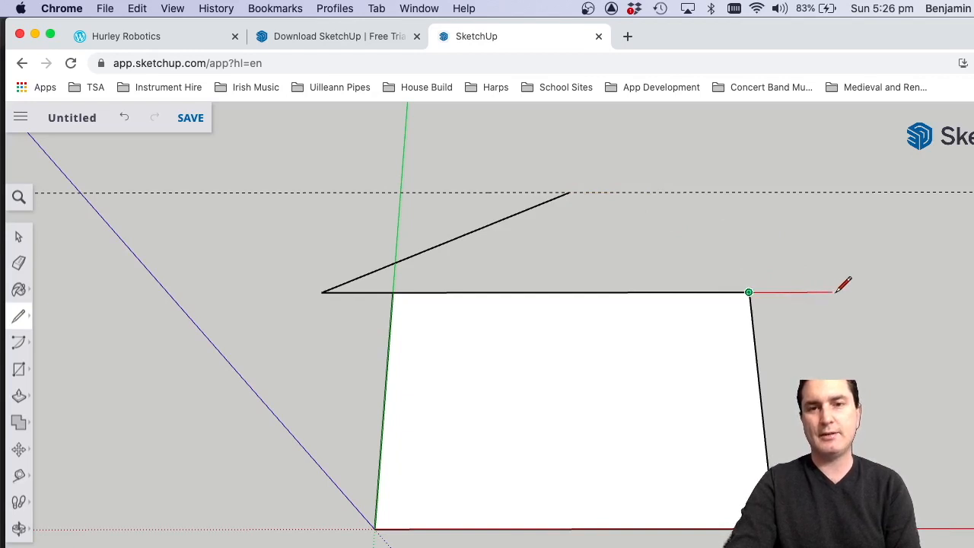
pyautogui.click(820, 291)
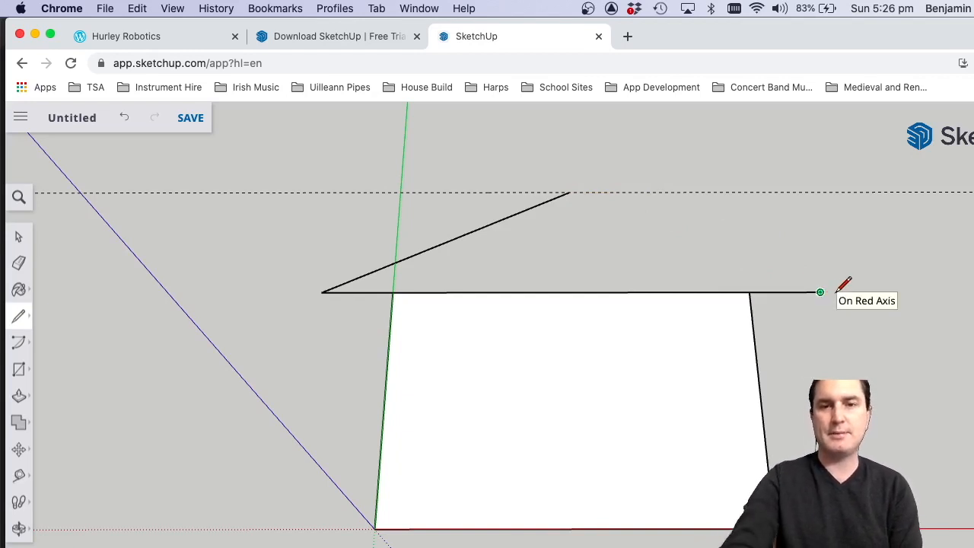
pyautogui.click(571, 193)
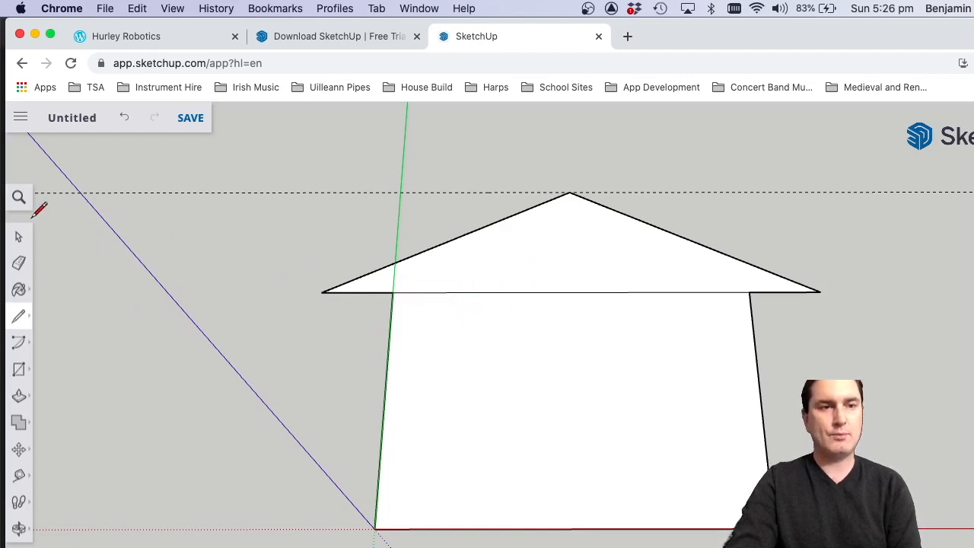
# Delete the edge dividing the roof triangle from the rectangle and select the merged house-shaped face to check it.
pyautogui.click(19, 239)
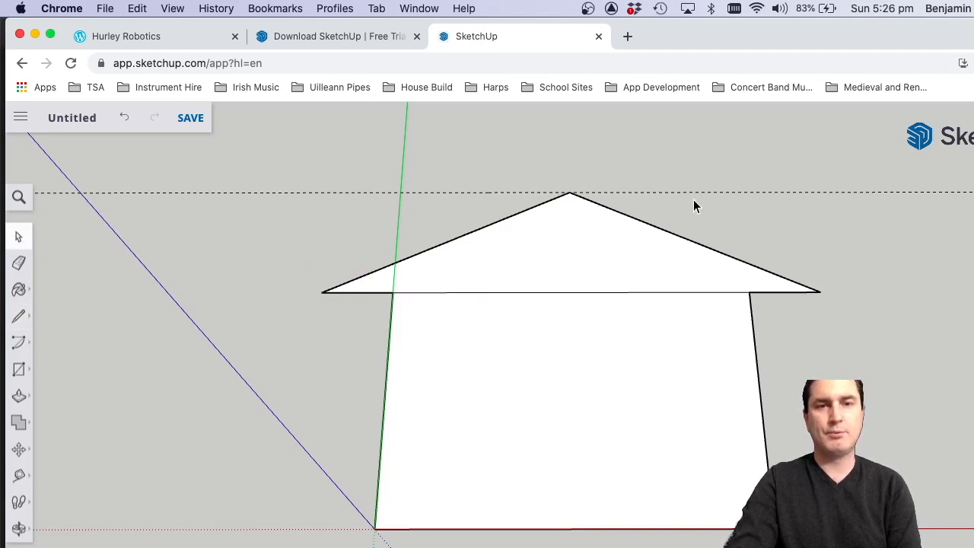
pyautogui.click(548, 292)
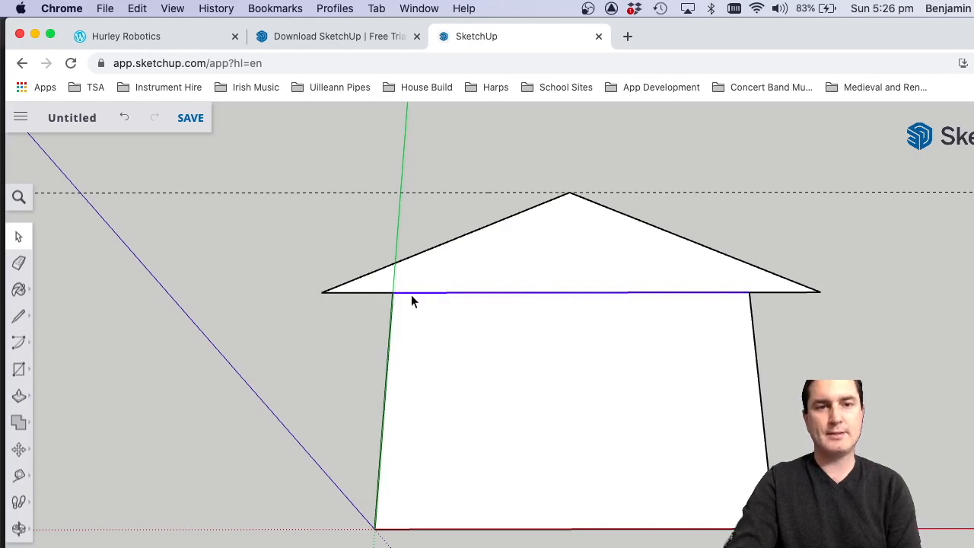
pyautogui.press('Delete')
pyautogui.click(601, 308)
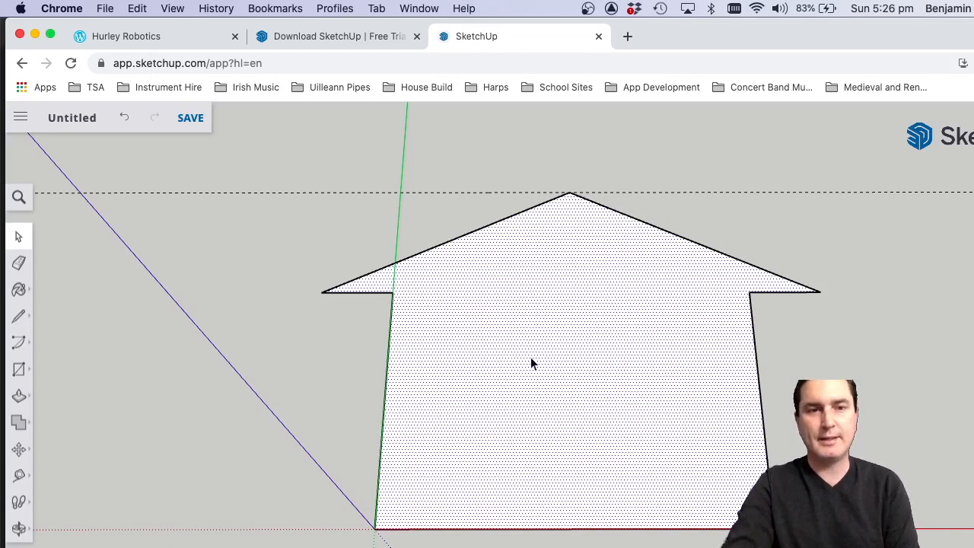
pyautogui.click(328, 322)
pyautogui.click(492, 326)
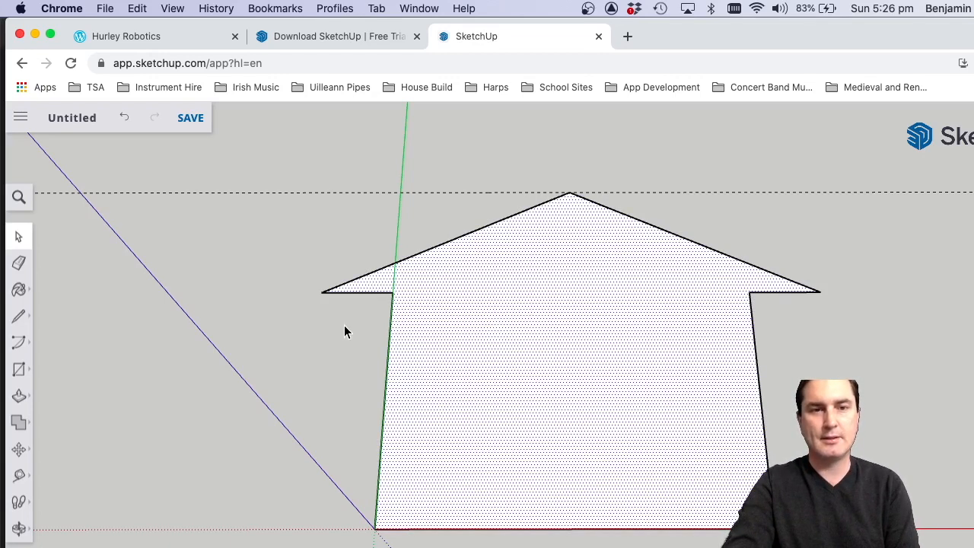
# Delete the dashed guide line at the roof peak.
pyautogui.click(367, 275)
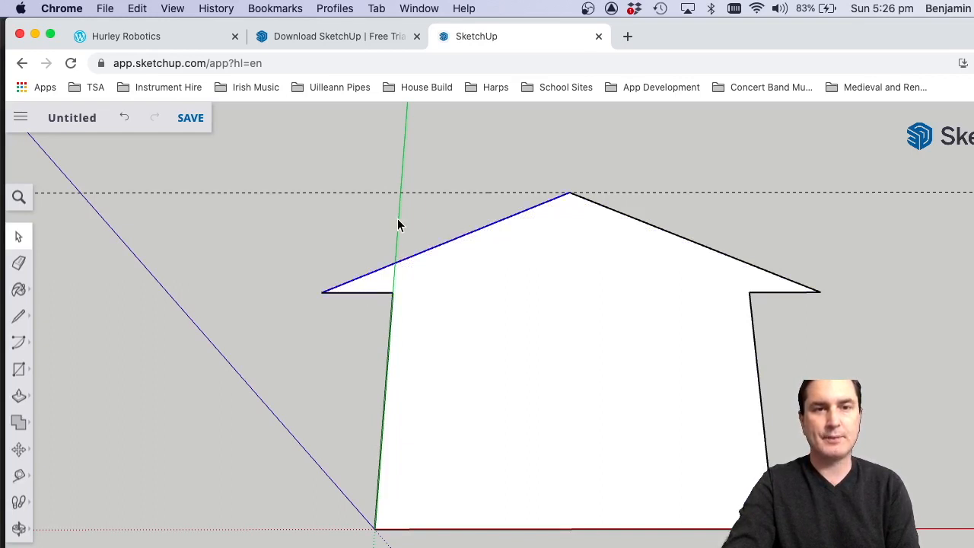
pyautogui.click(362, 192)
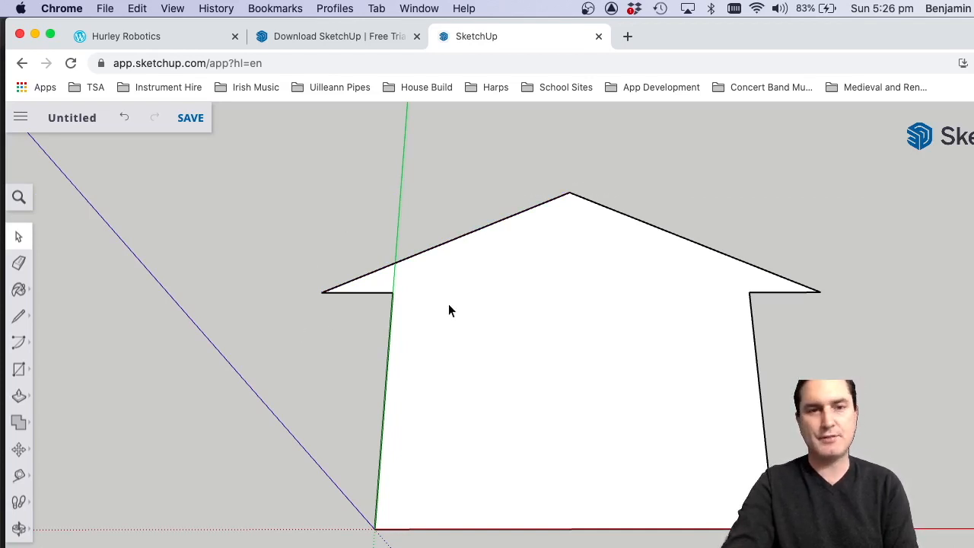
# Extrude the house-shaped face upward along the blue axis into a solid with Push/Pull.
pyautogui.click(19, 527)
pyautogui.moveTo(423, 378); pyautogui.dragTo(394, 330)
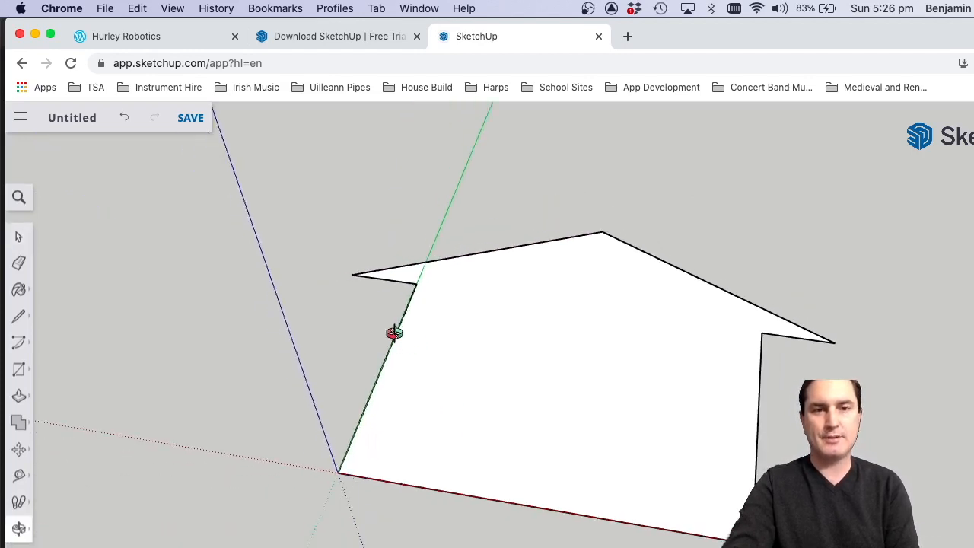
pyautogui.moveTo(498, 404); pyautogui.dragTo(420, 341)
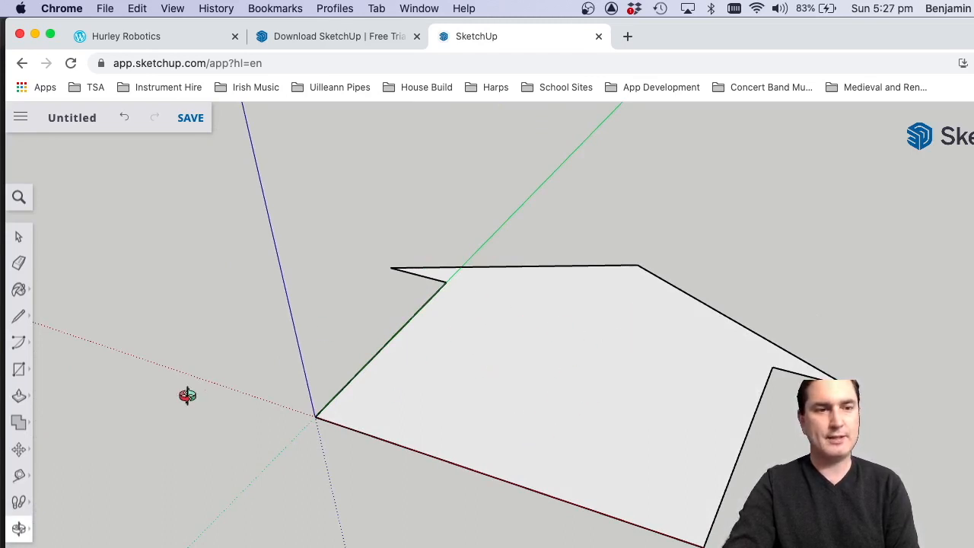
pyautogui.click(19, 396)
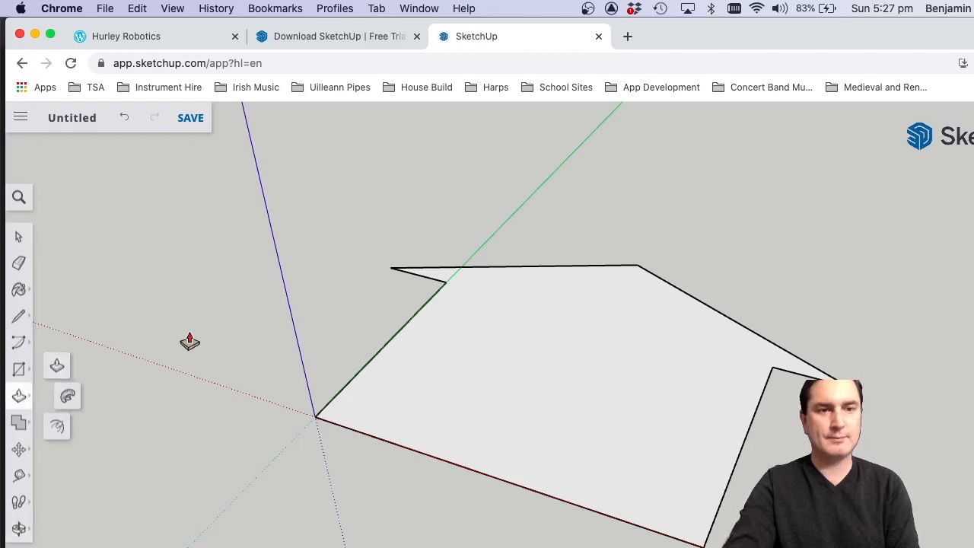
pyautogui.click(520, 401)
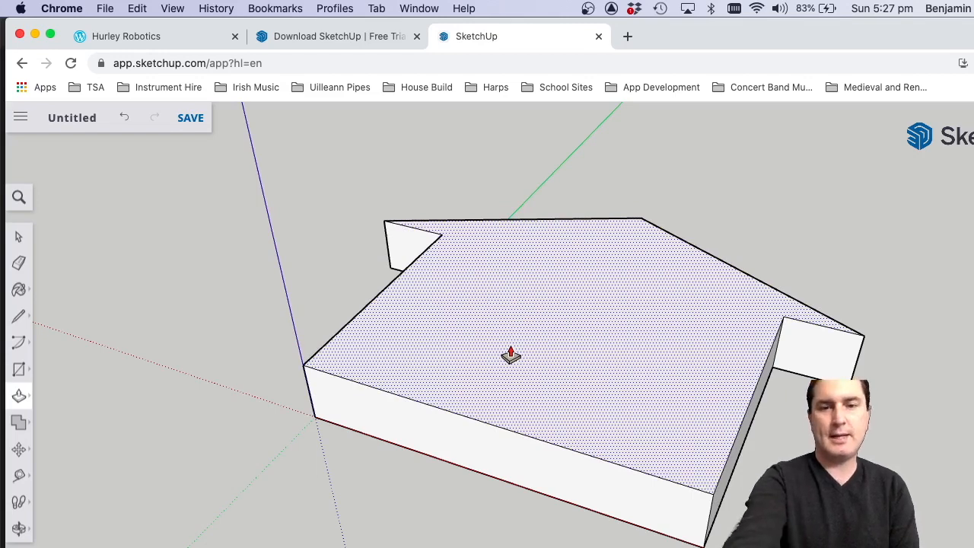
pyautogui.press('Return')
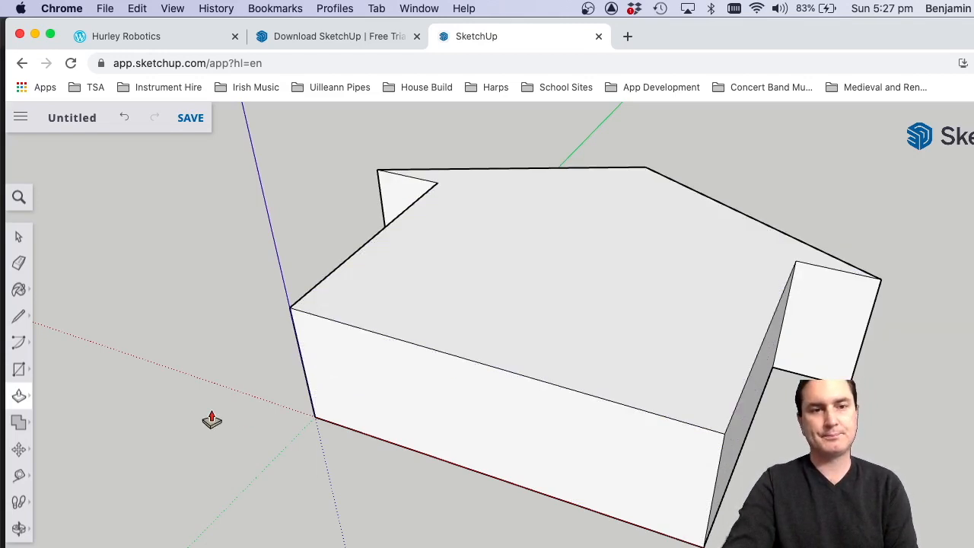
# Orbit around the extruded house to view its gable face straight on.
pyautogui.click(19, 527)
pyautogui.moveTo(388, 330); pyautogui.dragTo(541, 450)
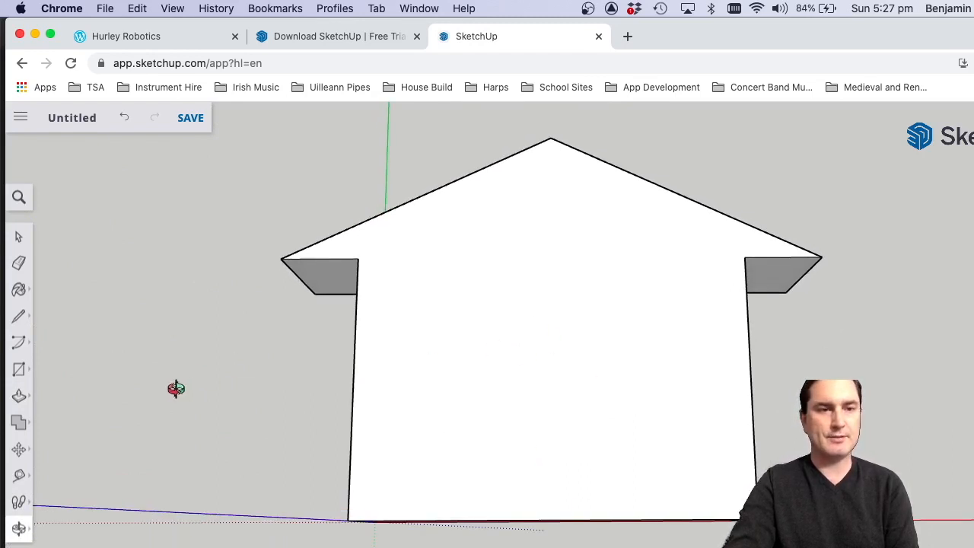
# Place a vertical centre guide on the gable face, 15 mm from the left wall edge at the base's midpoint, with Tape Measure.
pyautogui.click(19, 474)
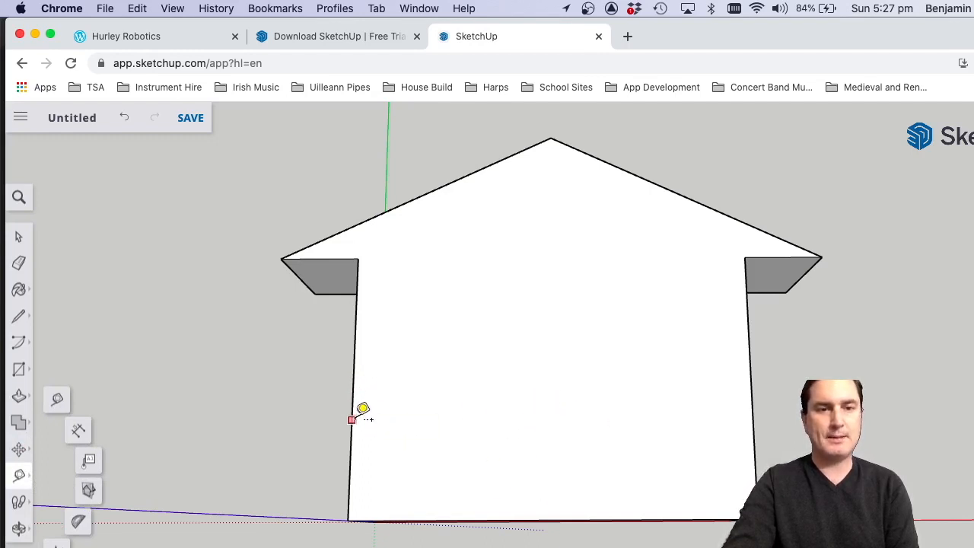
pyautogui.click(352, 420)
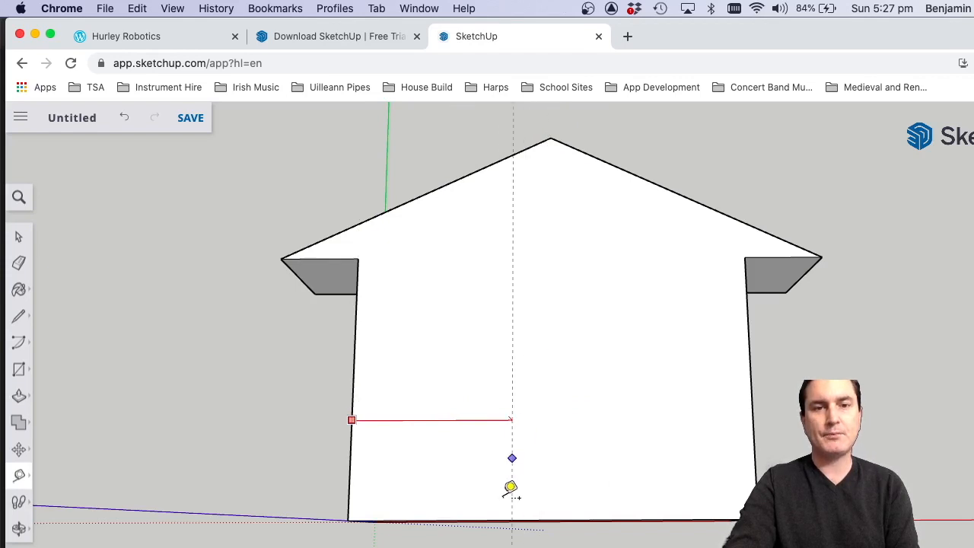
pyautogui.click(553, 520)
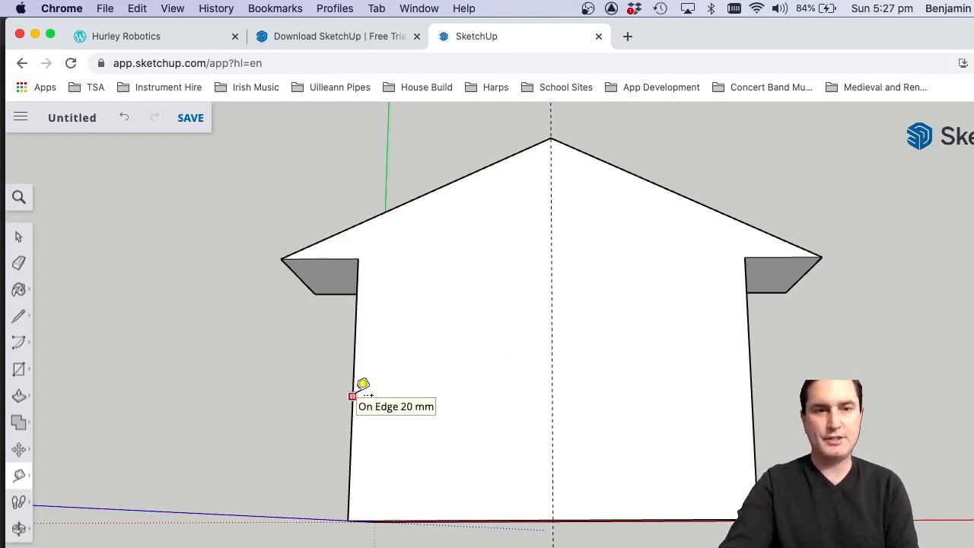
# Add guides slightly inside the gable wall's left, bottom and right edges with Tape Measure.
pyautogui.click(354, 361)
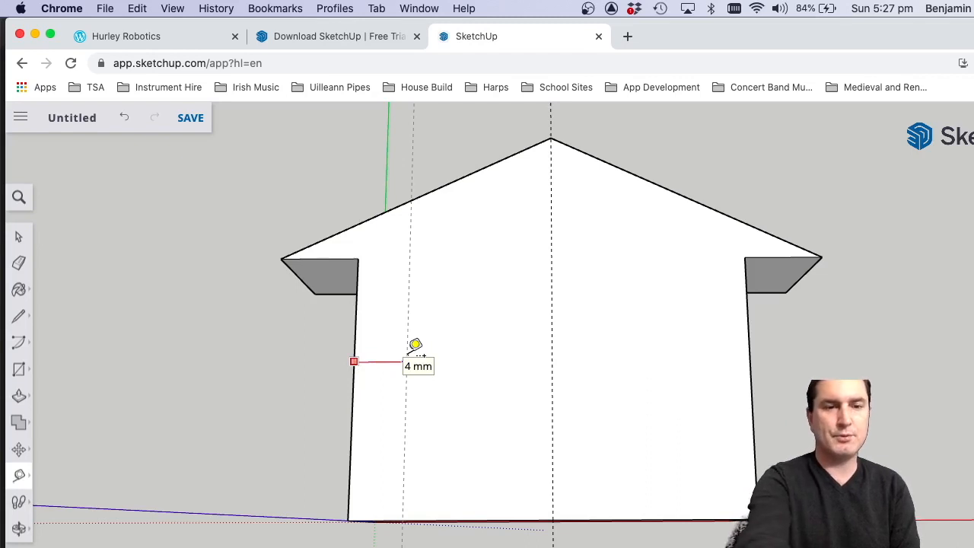
pyautogui.click(437, 520)
pyautogui.click(443, 486)
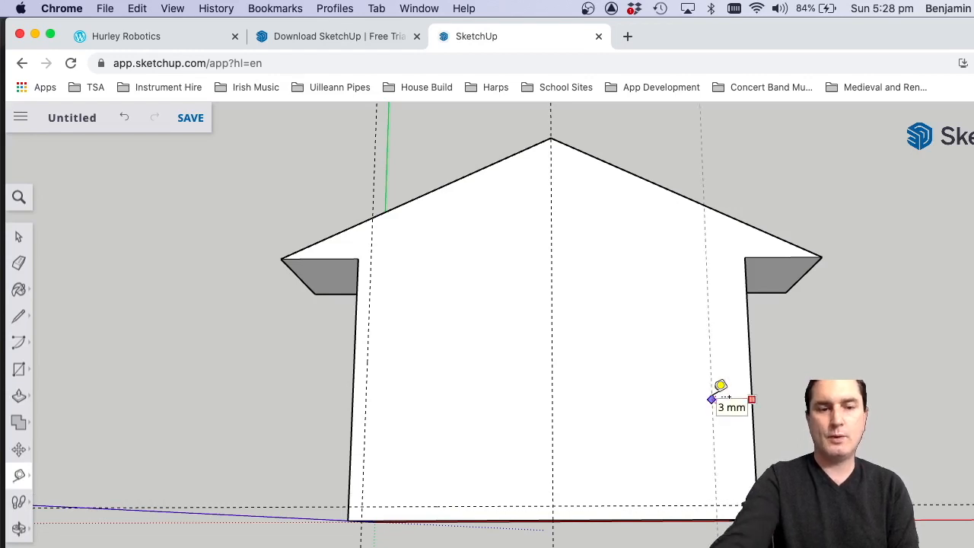
pyautogui.click(720, 387)
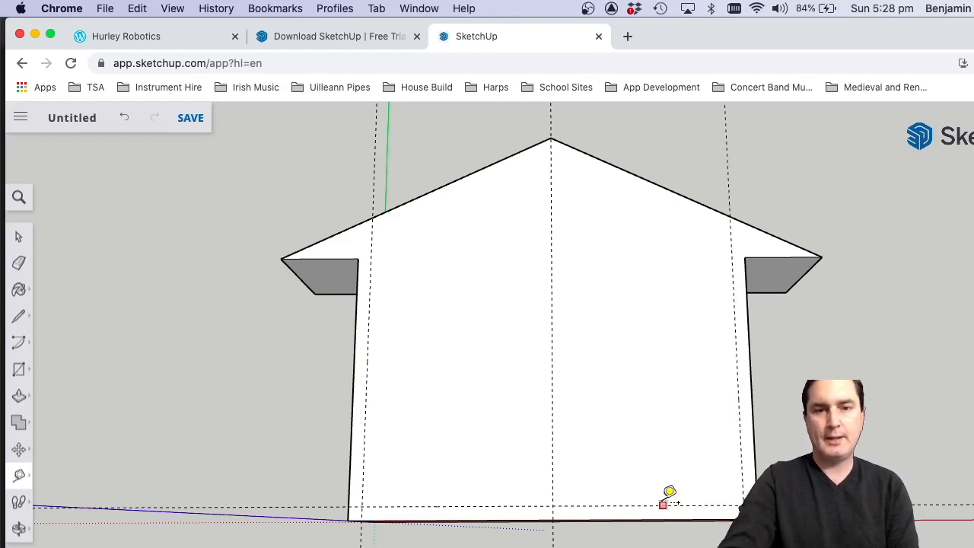
# Add a horizontal guide across the gable face at eave level and another slightly below it.
pyautogui.click(662, 504)
pyautogui.click(771, 256)
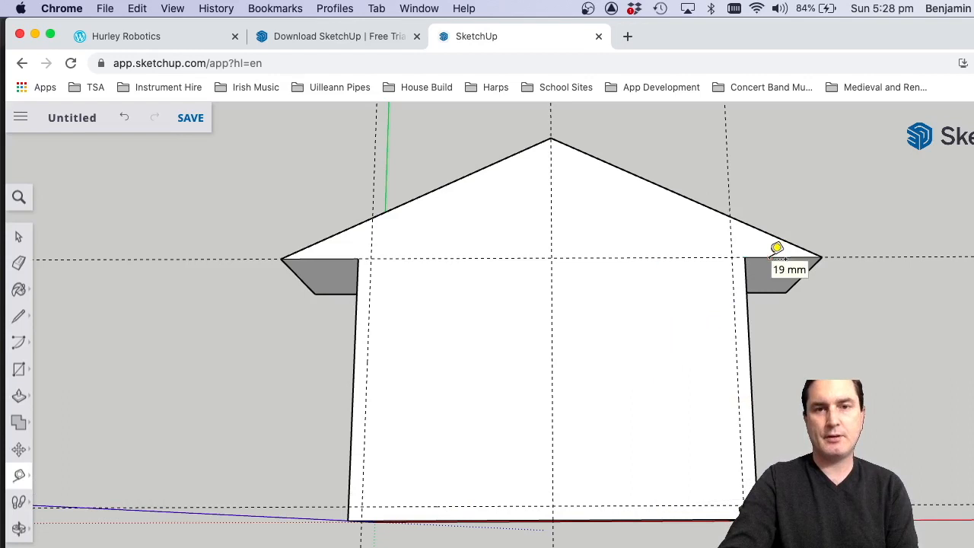
pyautogui.click(475, 258)
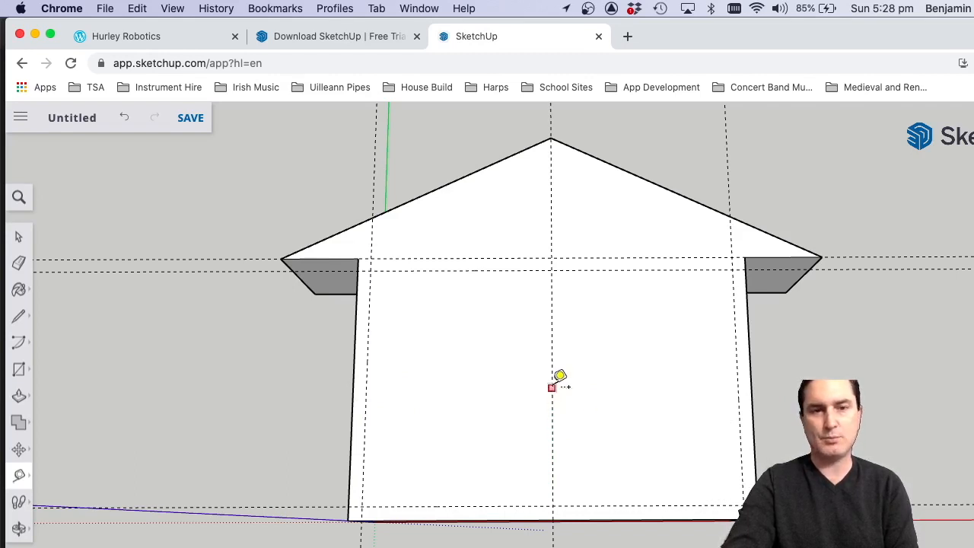
# Add vertical guides 5 mm to each side of the centre guide for the door opening.
pyautogui.click(551, 388)
pyautogui.write('5')
pyautogui.press('Return')
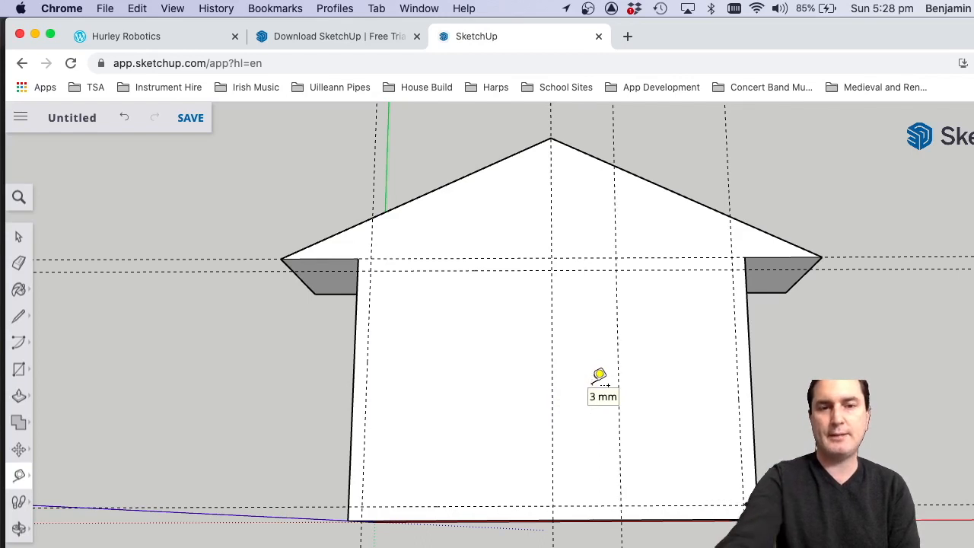
pyautogui.click(552, 386)
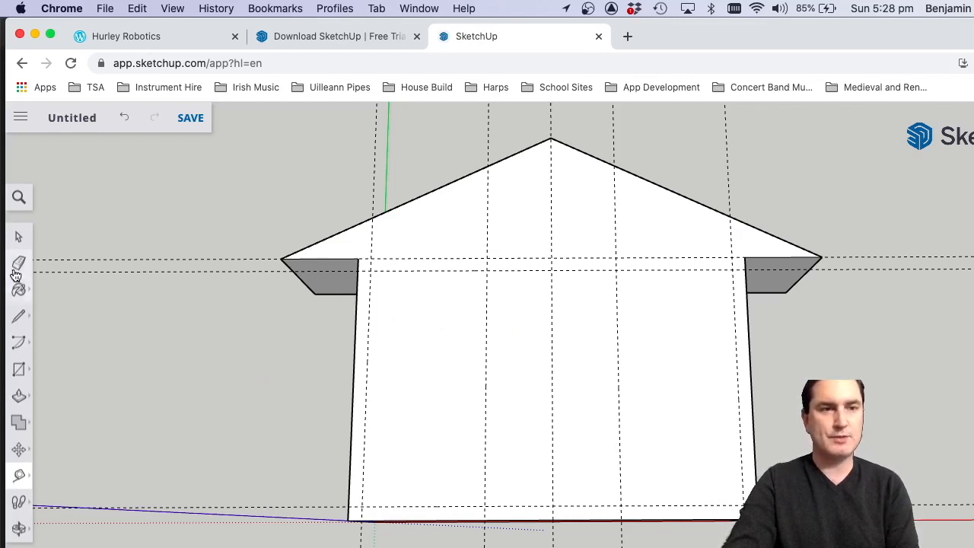
# Draw the door rectangle between the two 5 mm guides, from the lower eave guide to the bottom guide.
pyautogui.click(19, 370)
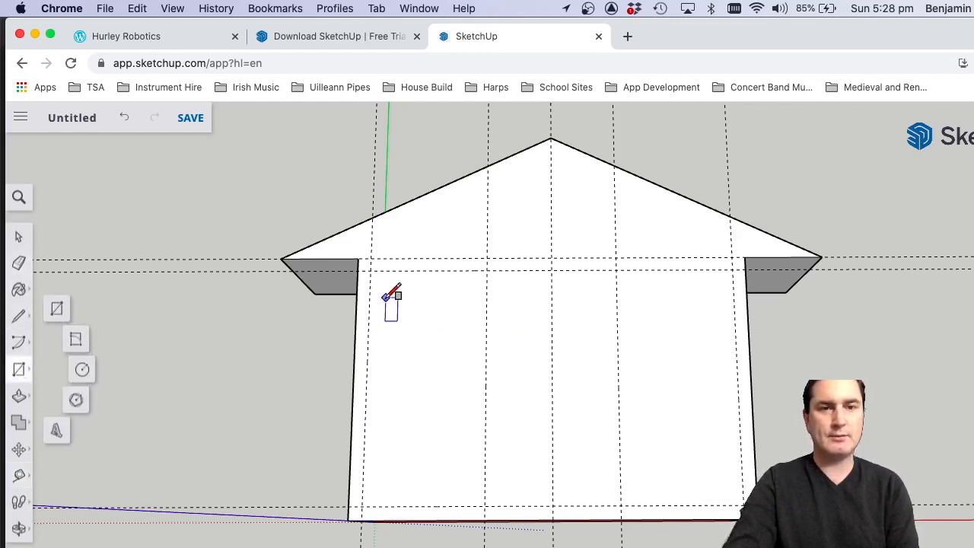
pyautogui.click(487, 271)
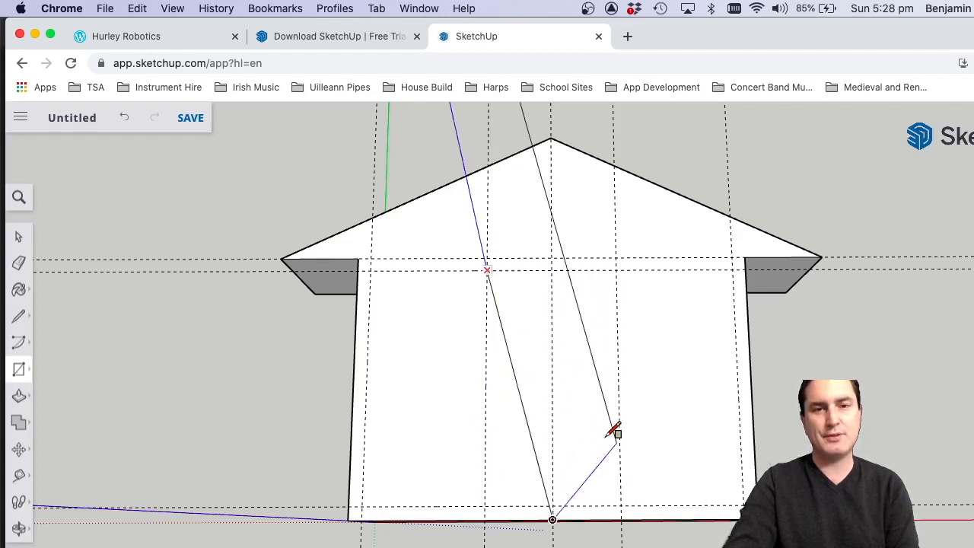
pyautogui.click(622, 506)
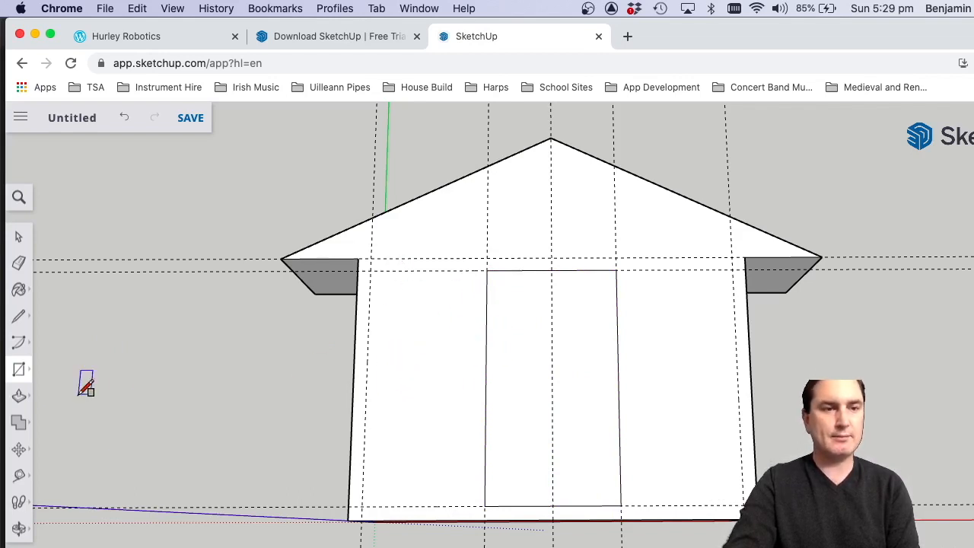
# Add a vertical guide slightly outside each side edge of the door.
pyautogui.click(19, 475)
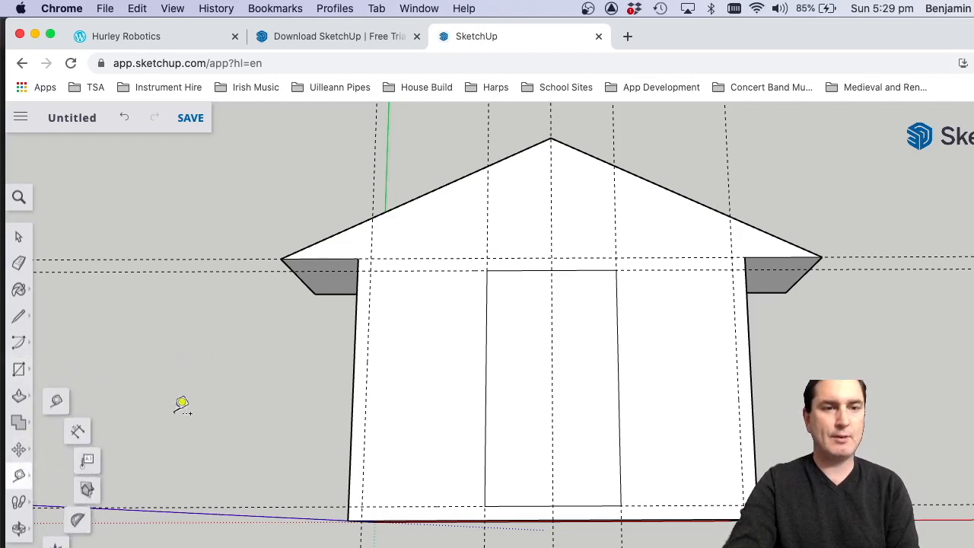
pyautogui.click(486, 328)
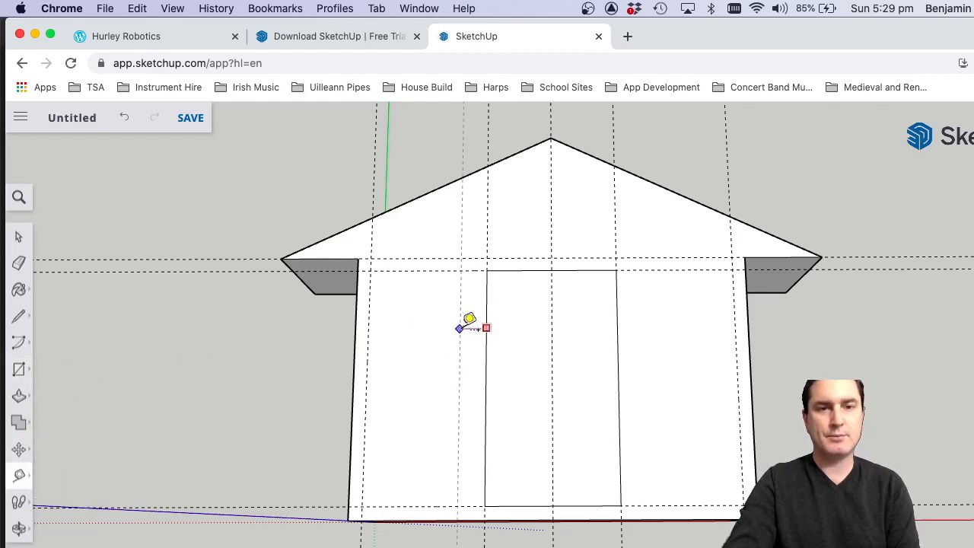
pyautogui.click(471, 323)
pyautogui.click(617, 335)
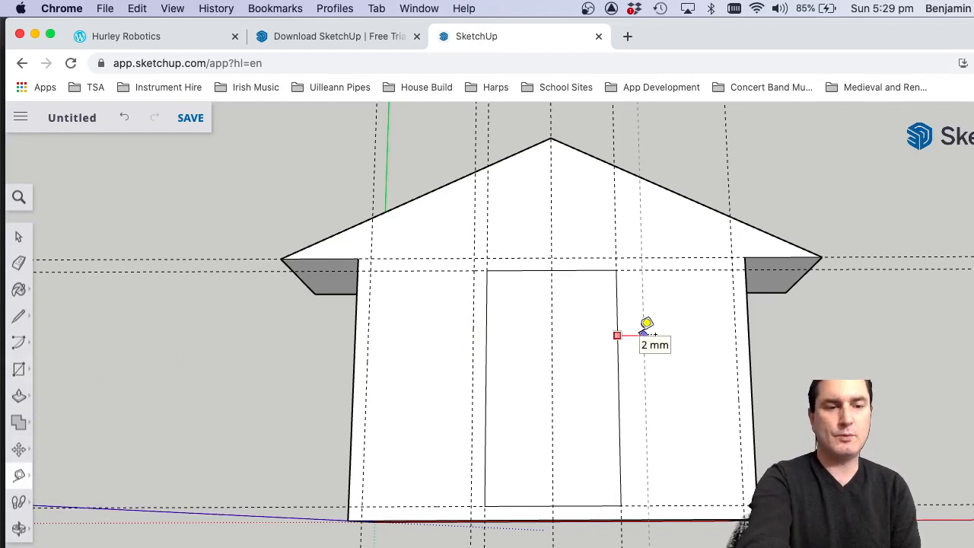
pyautogui.click(646, 323)
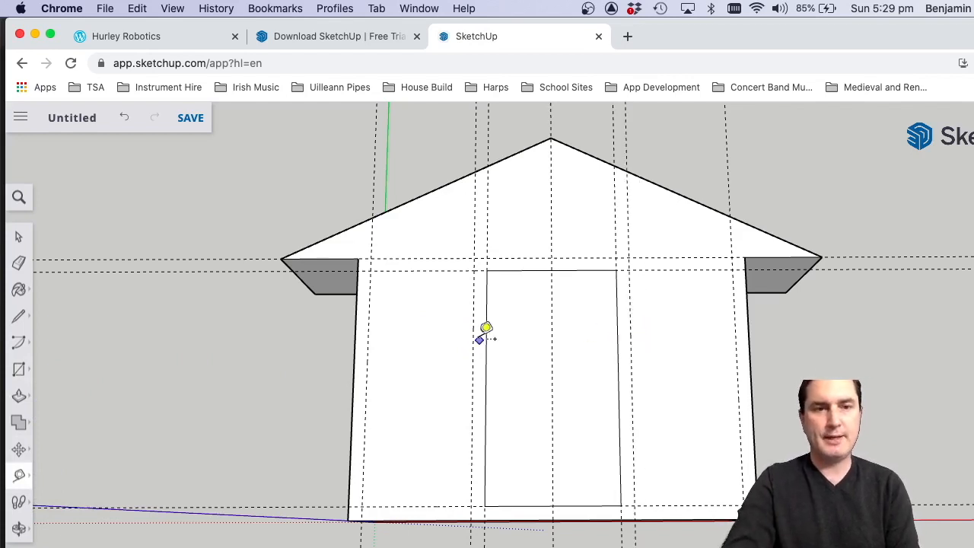
# Measure the width available left of the door and add a horizontal guide for the window's lower edge beneath the door-top guide.
pyautogui.click(367, 323)
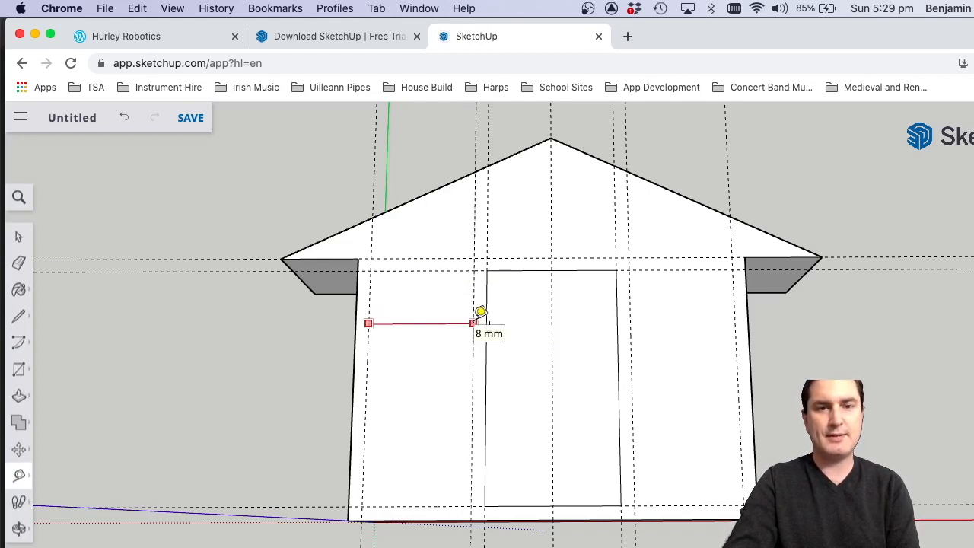
pyautogui.click(473, 323)
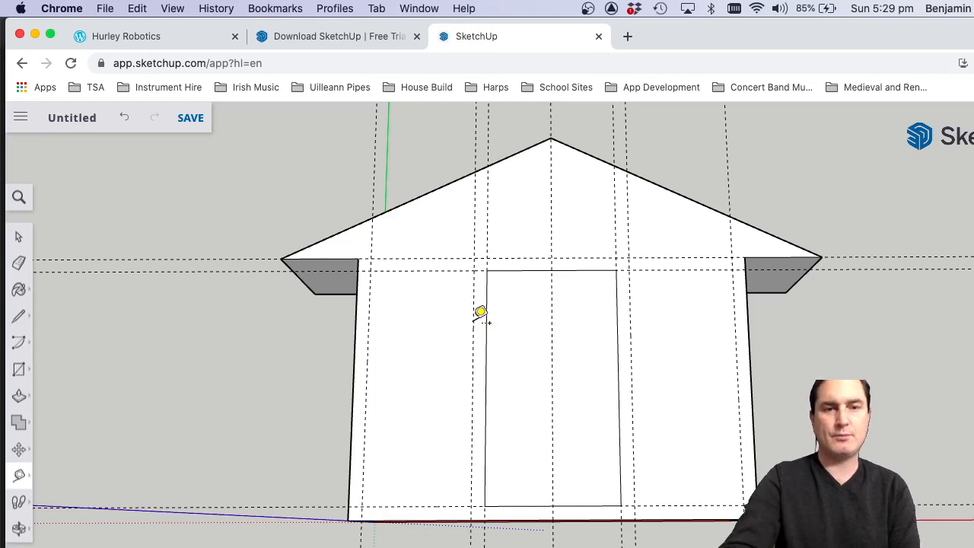
pyautogui.click(438, 270)
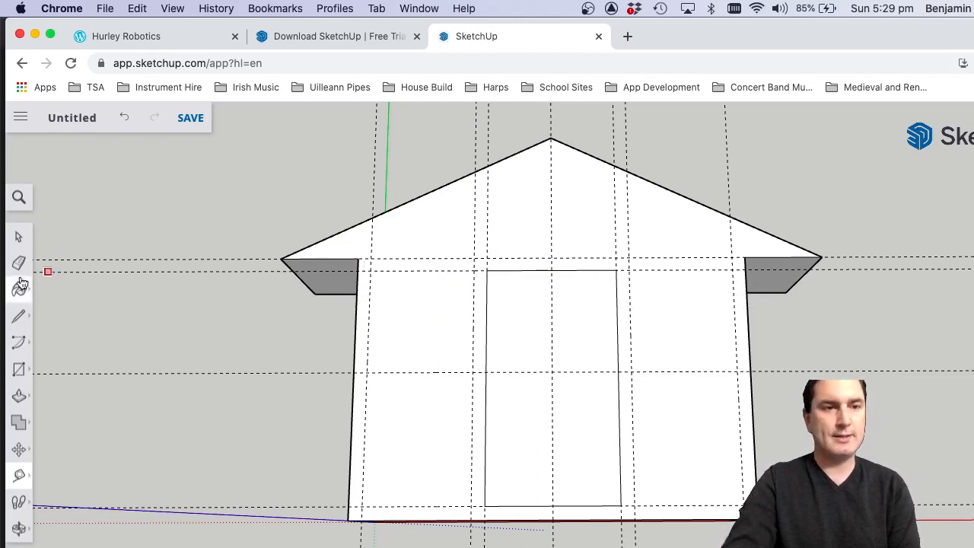
# Draw the window rectangle left of the door between the guide intersections.
pyautogui.click(19, 369)
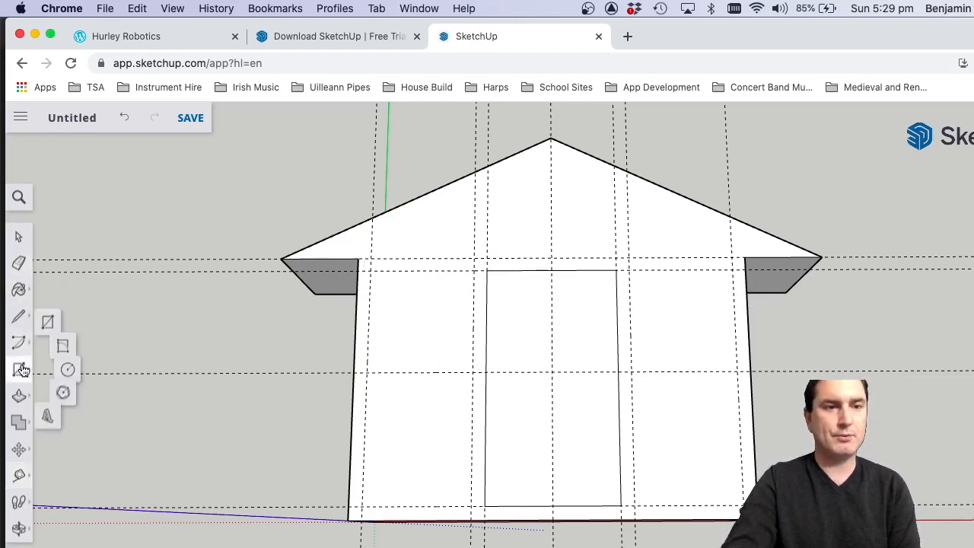
pyautogui.click(370, 270)
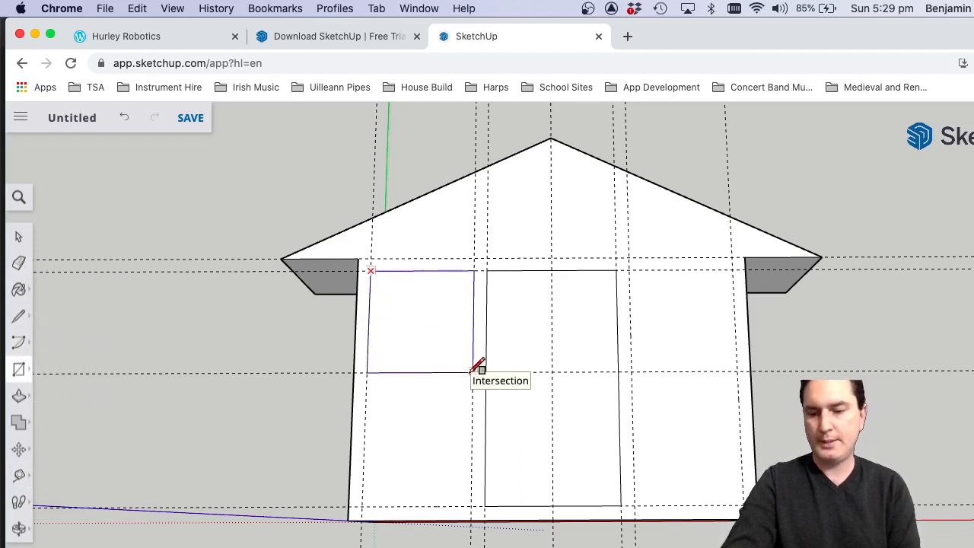
pyautogui.click(473, 372)
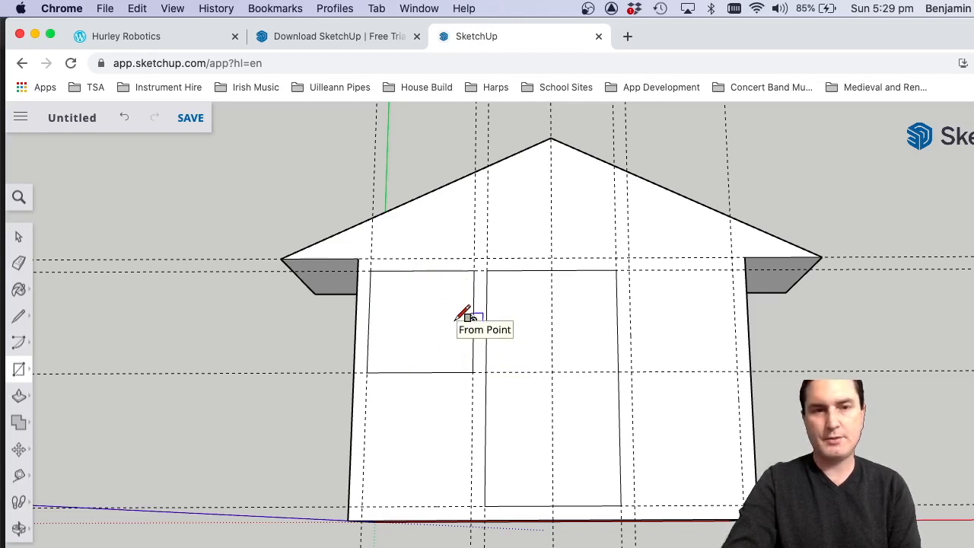
# Try to place a vertical guide 1 mm inside the window's left edge.
pyautogui.click(19, 477)
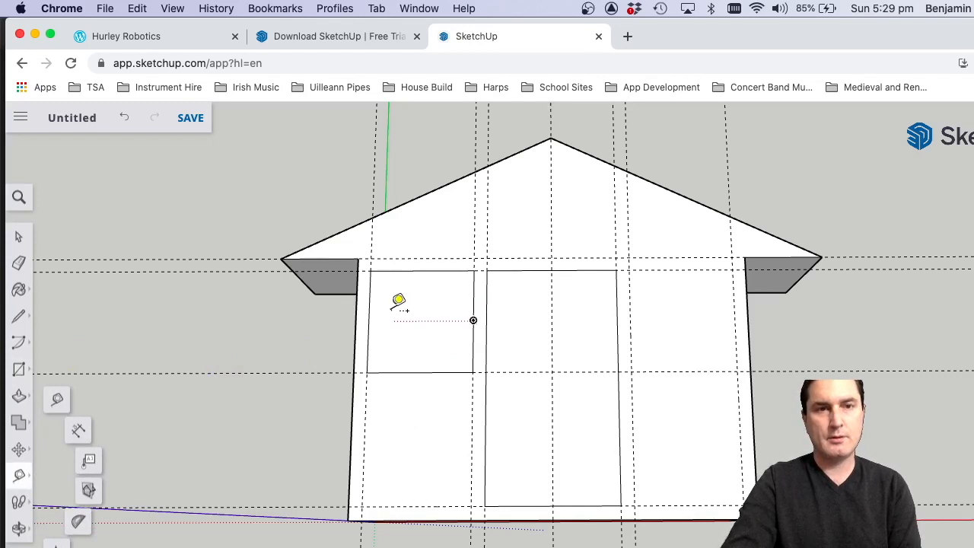
pyautogui.click(369, 296)
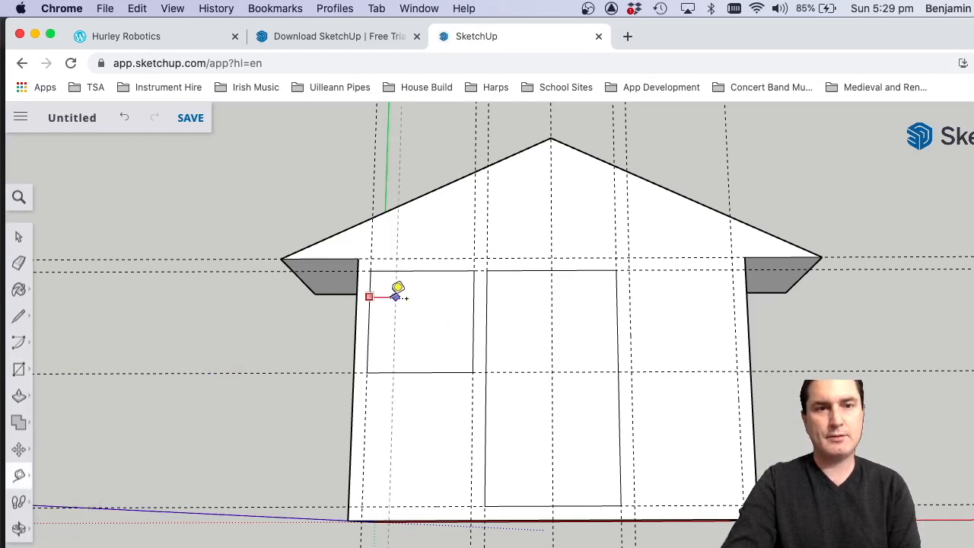
pyautogui.write('1')
pyautogui.press('Return')
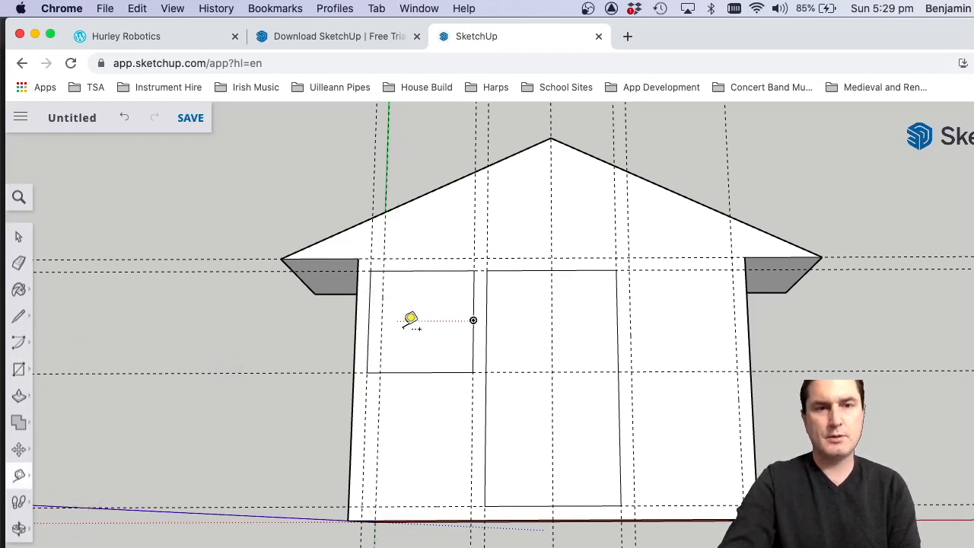
# Add frame guides slightly inside the window's left, top, right and bottom edges with Tape Measure.
pyautogui.click(370, 297)
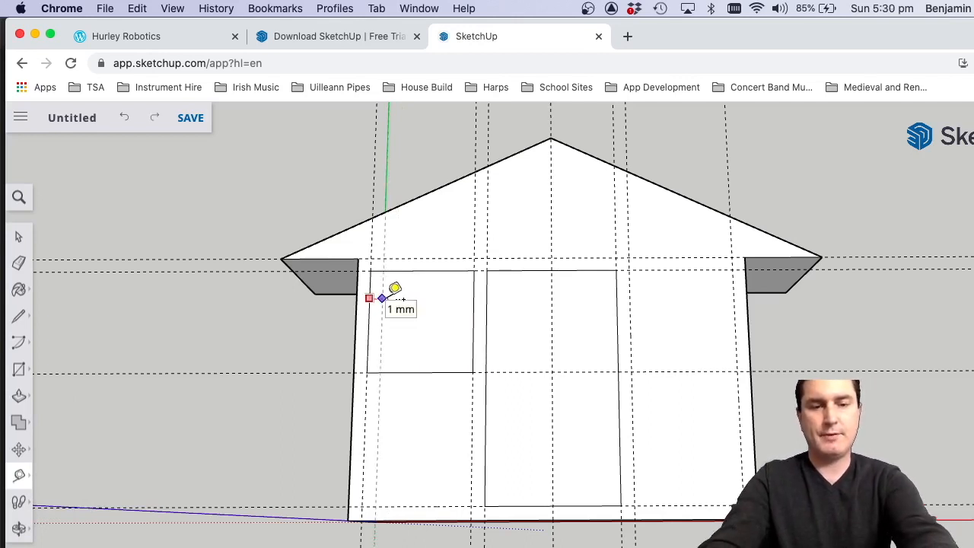
pyautogui.click(407, 270)
pyautogui.press('Return')
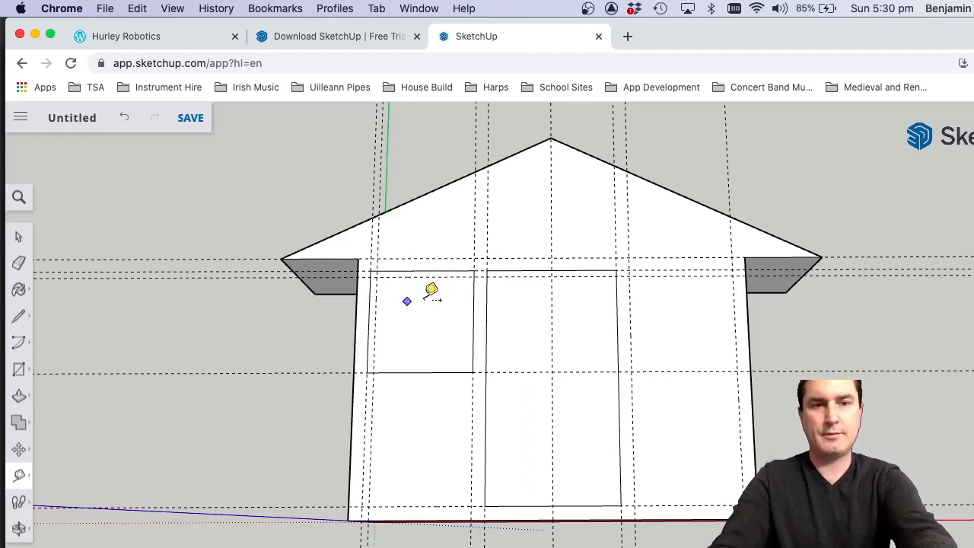
pyautogui.click(473, 299)
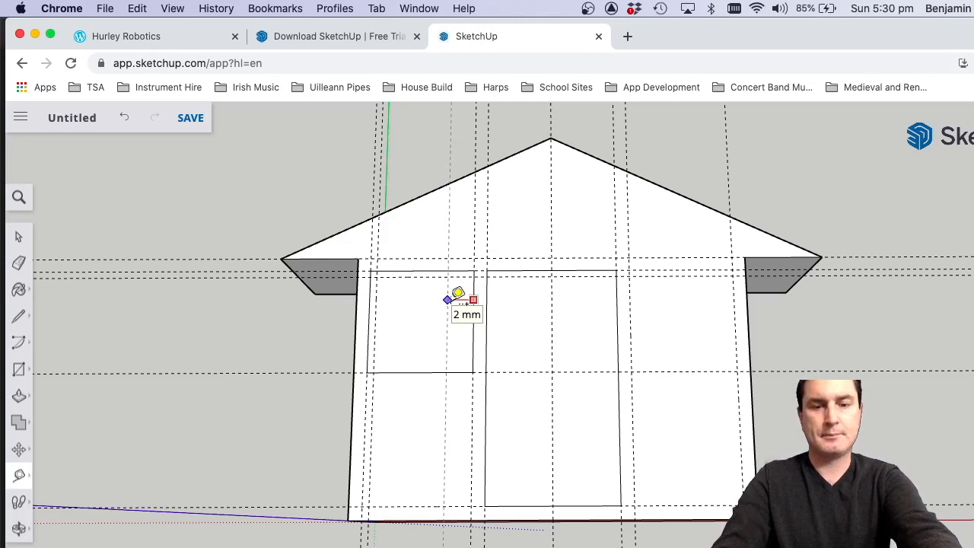
pyautogui.click(439, 372)
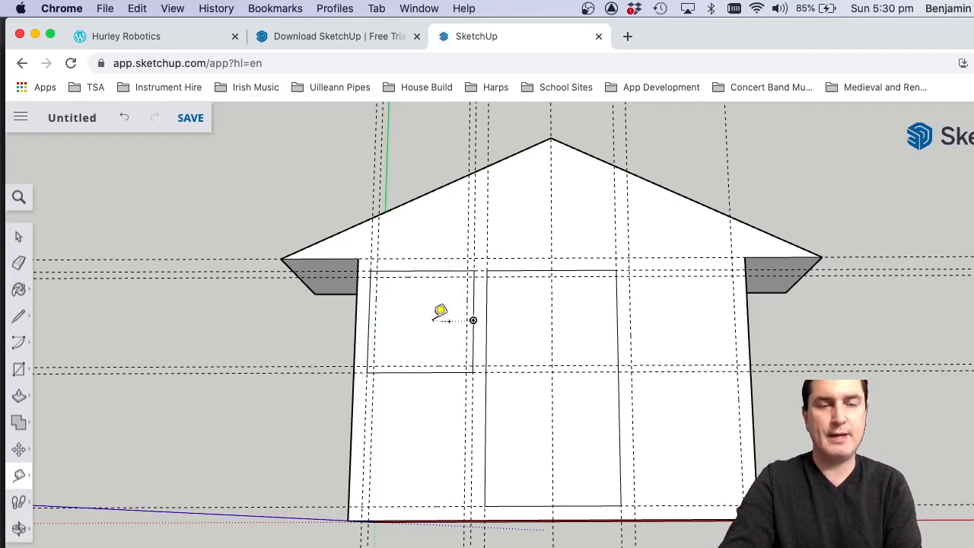
# Add a horizontal guide across the window at the midpoint of its height, offset from its bottom edge.
pyautogui.scroll(5, 422, 318)
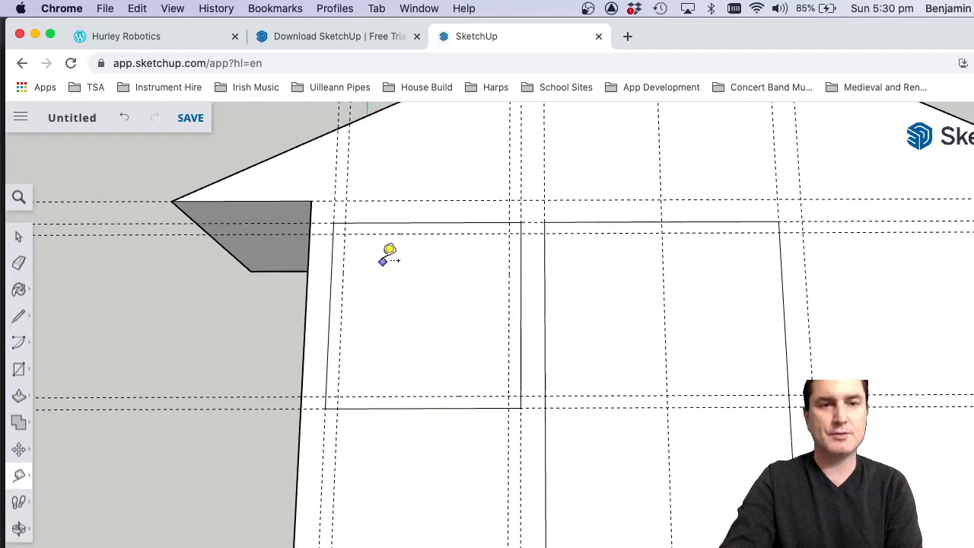
pyautogui.scroll(5, 389, 255)
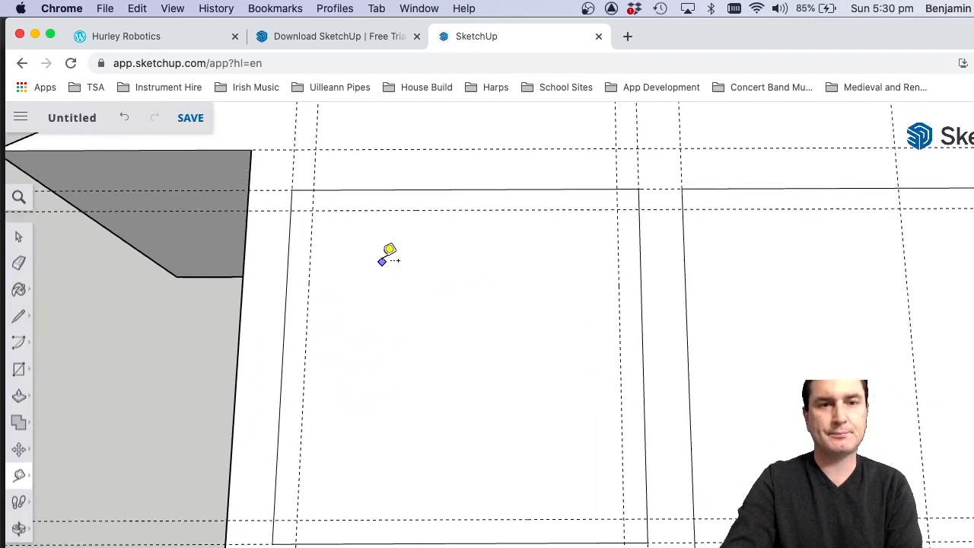
pyautogui.scroll(2, 382, 262)
pyautogui.scroll(-3, 368, 337)
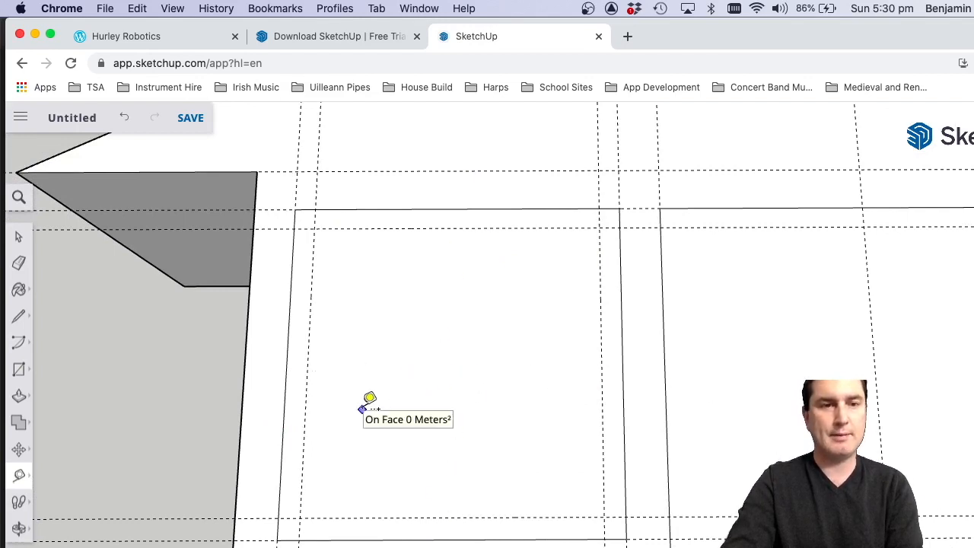
pyautogui.click(405, 539)
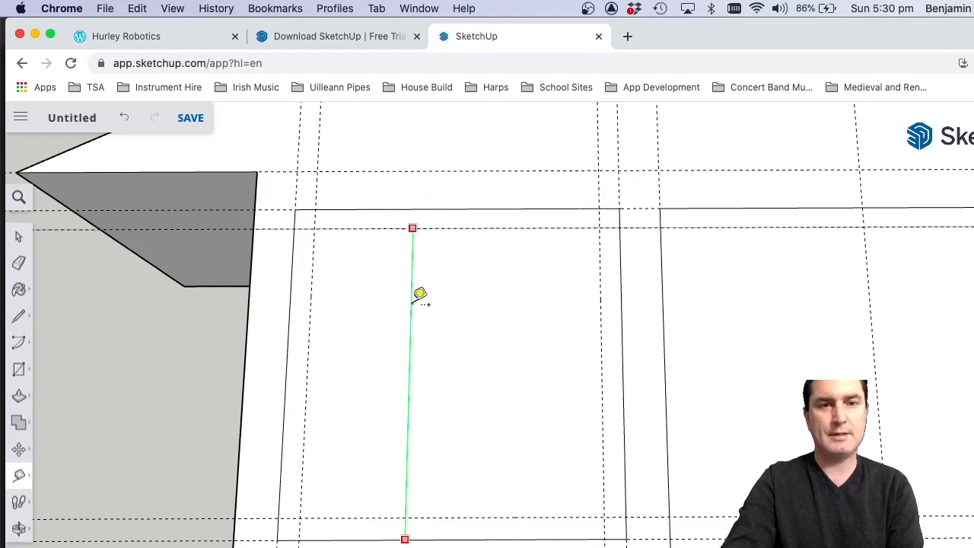
pyautogui.click(408, 368)
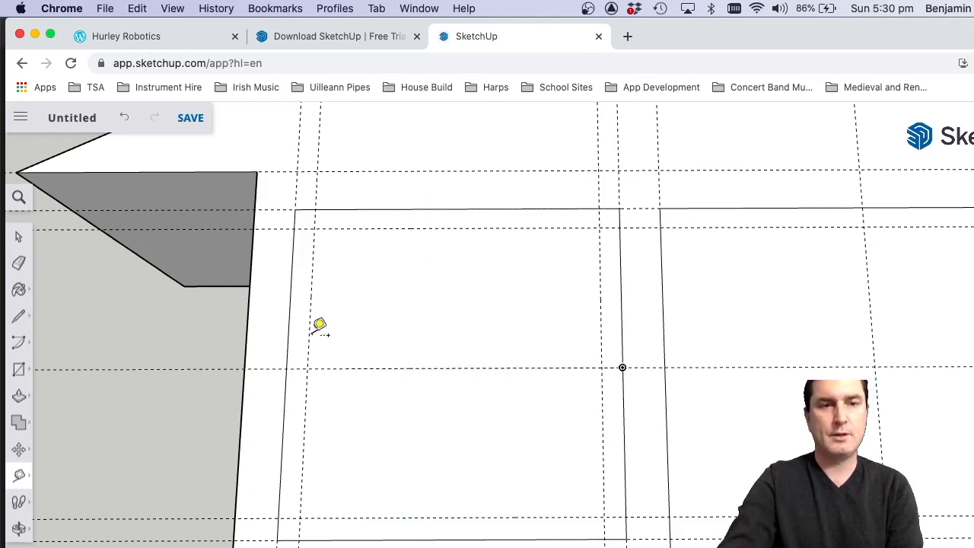
# Add a vertical guide at the midpoint of the window's width and a parallel guide close on either side of it.
pyautogui.click(289, 315)
pyautogui.click(459, 202)
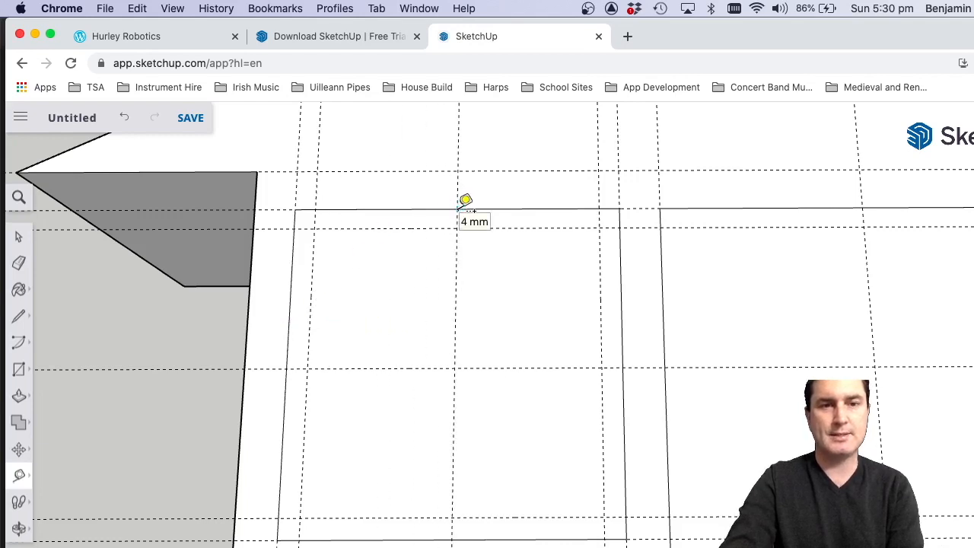
pyautogui.click(455, 301)
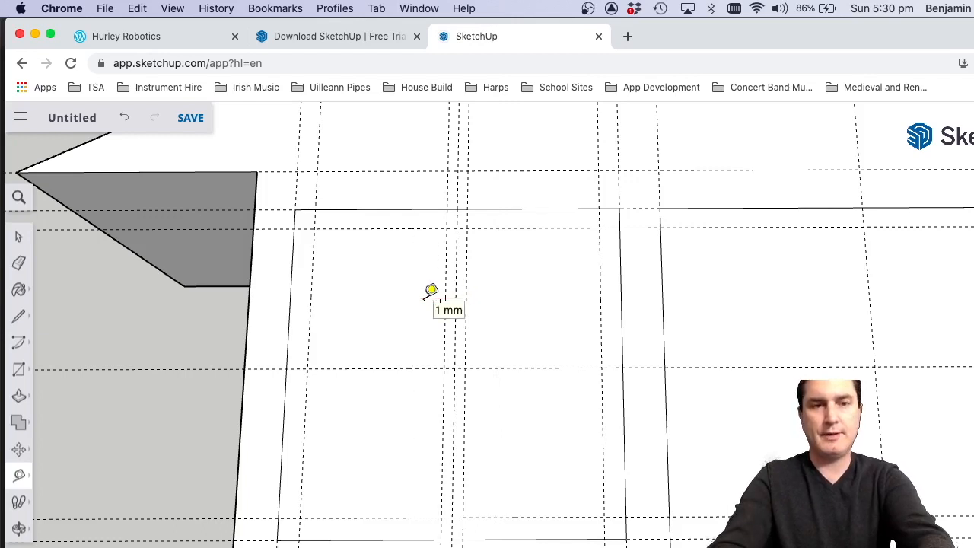
# Add parallel guides just above and just below the window's horizontal centre guide.
pyautogui.click(509, 368)
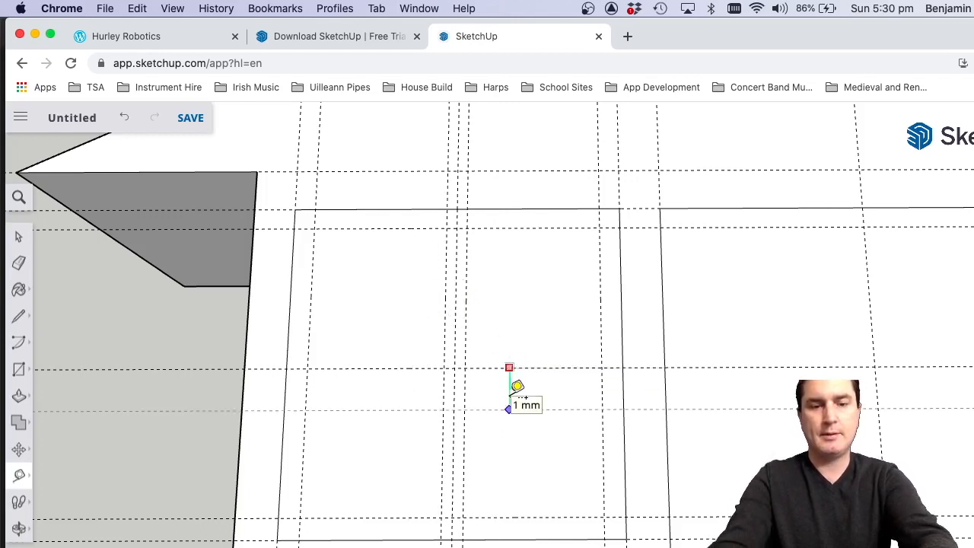
pyautogui.press('Return')
pyautogui.click(494, 367)
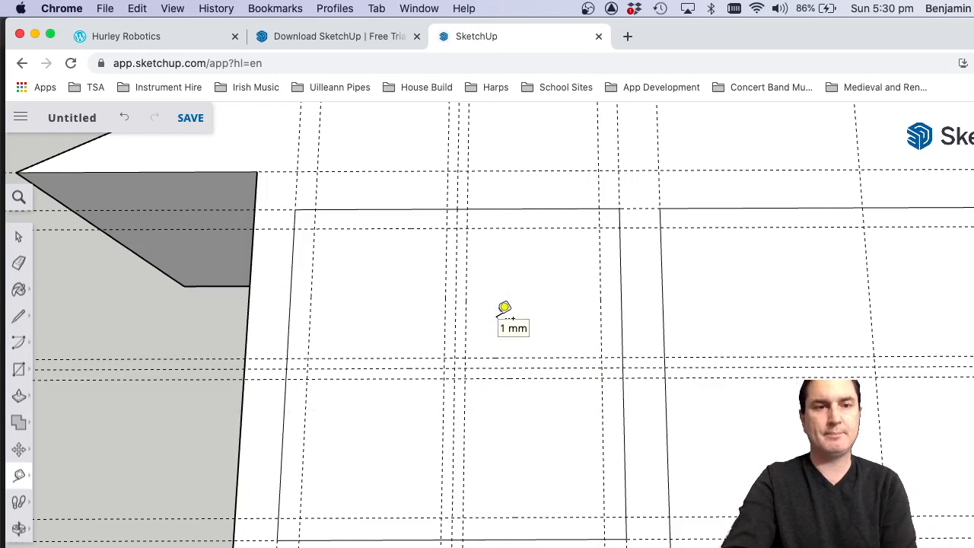
# Draw the upper-left pane rectangle between the inner frame guides and the centre bar guides.
pyautogui.click(19, 371)
pyautogui.click(315, 227)
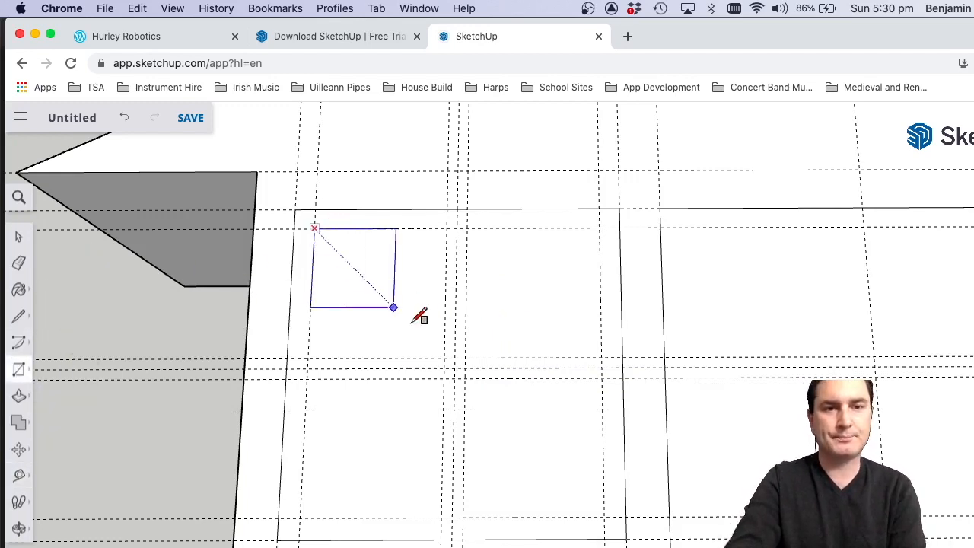
pyautogui.click(446, 357)
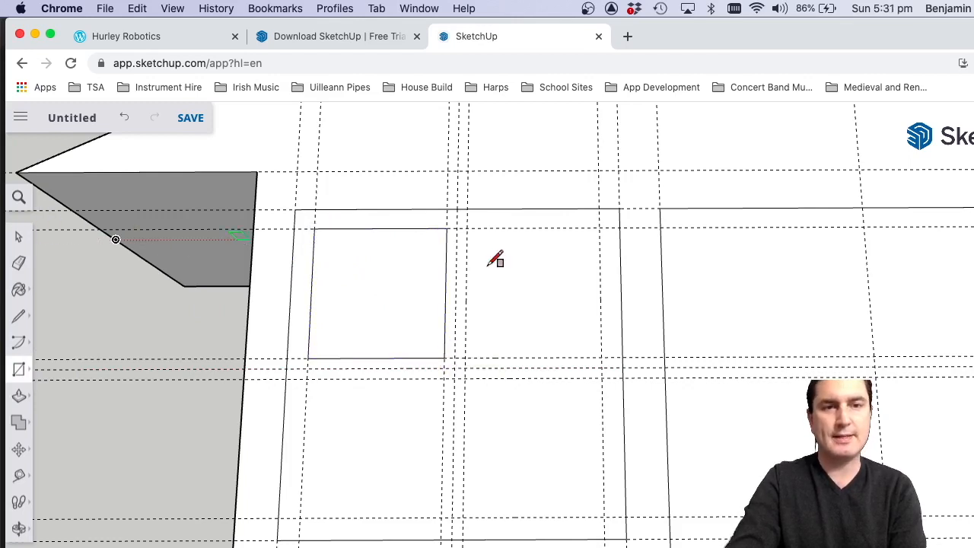
# Copy the upper-left pane's face to the upper-right pane position, aligning its top-left corner with the guide intersection.
pyautogui.click(19, 242)
pyautogui.click(341, 326)
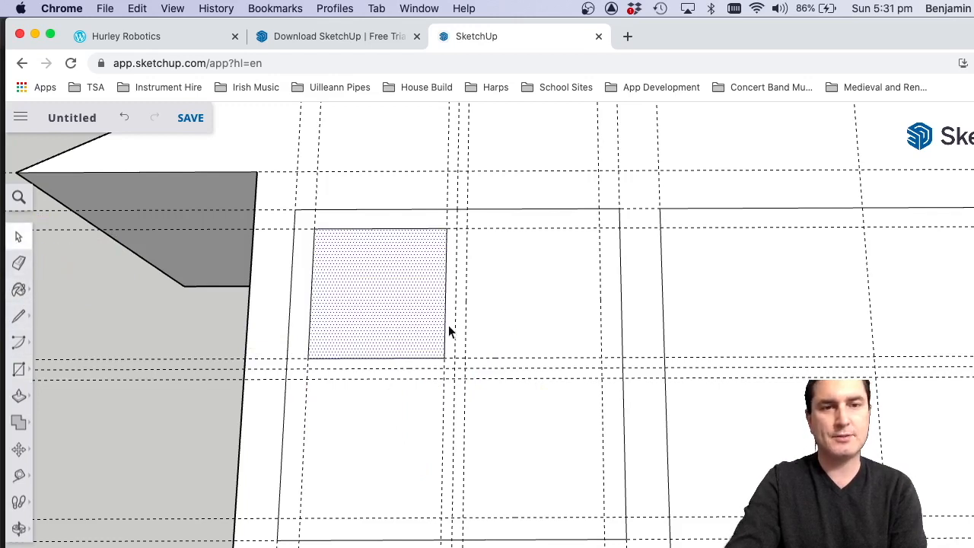
pyautogui.click(19, 453)
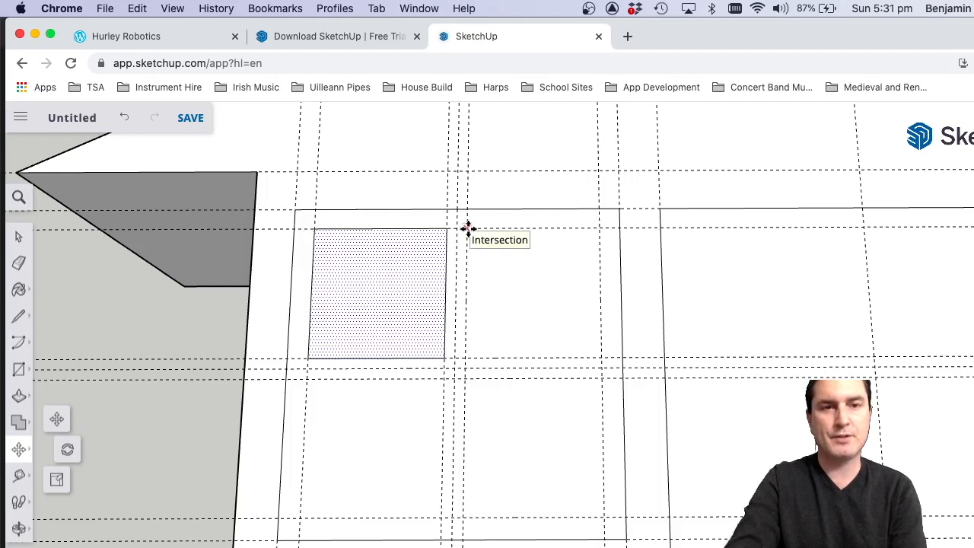
pyautogui.click(374, 292)
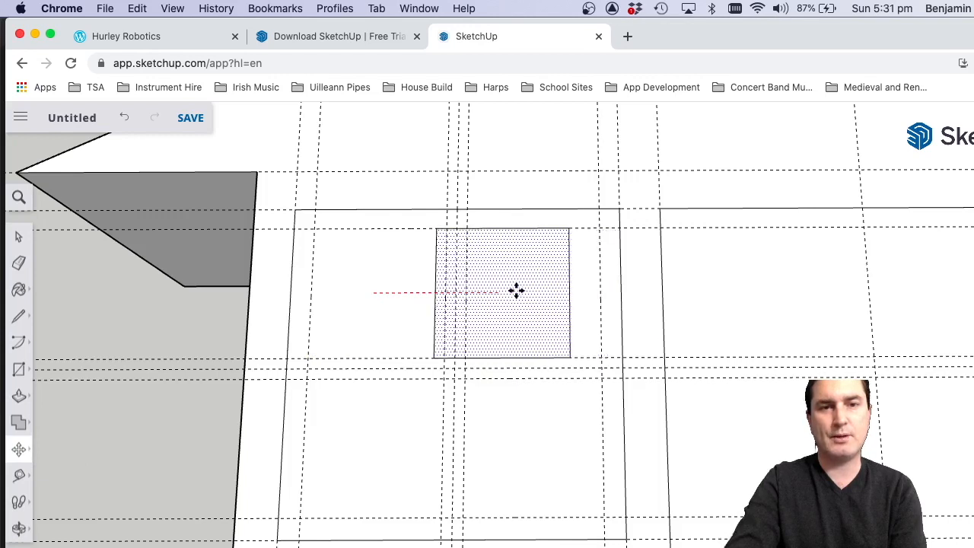
pyautogui.press('Escape')
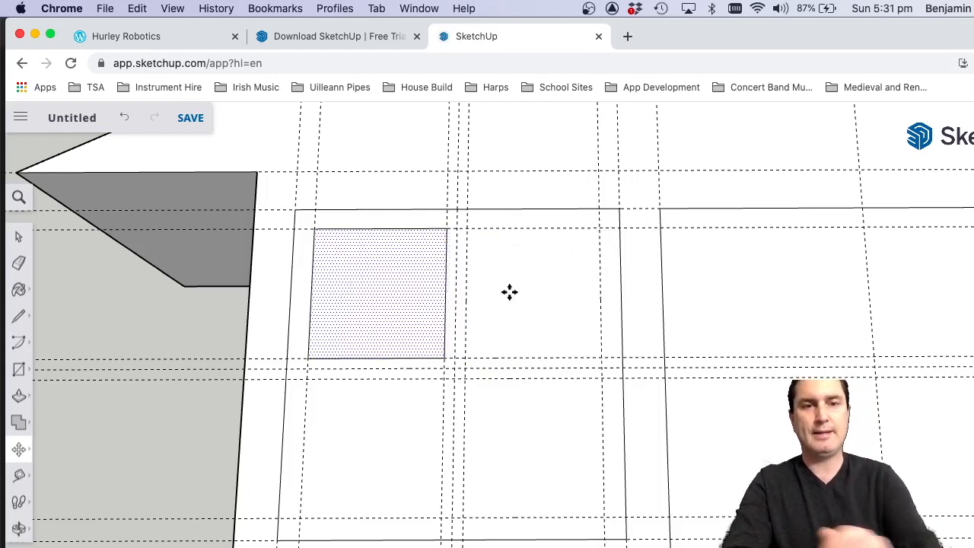
pyautogui.click(316, 229)
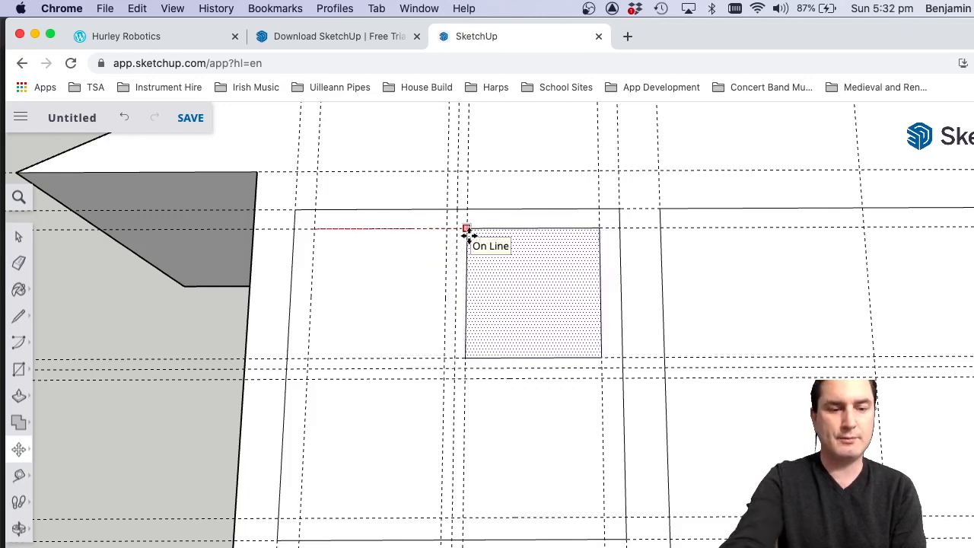
pyautogui.click(466, 229)
pyautogui.click(466, 229)
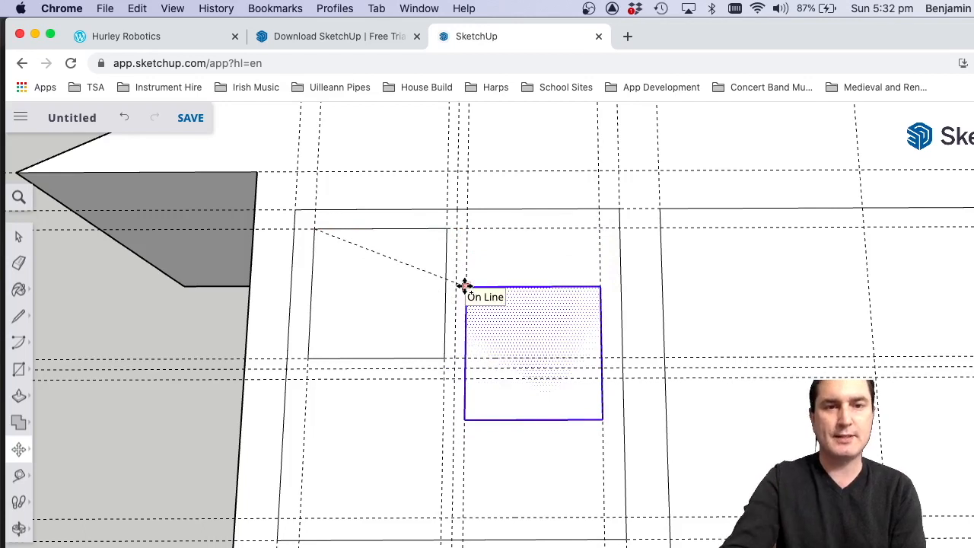
pyautogui.click(467, 230)
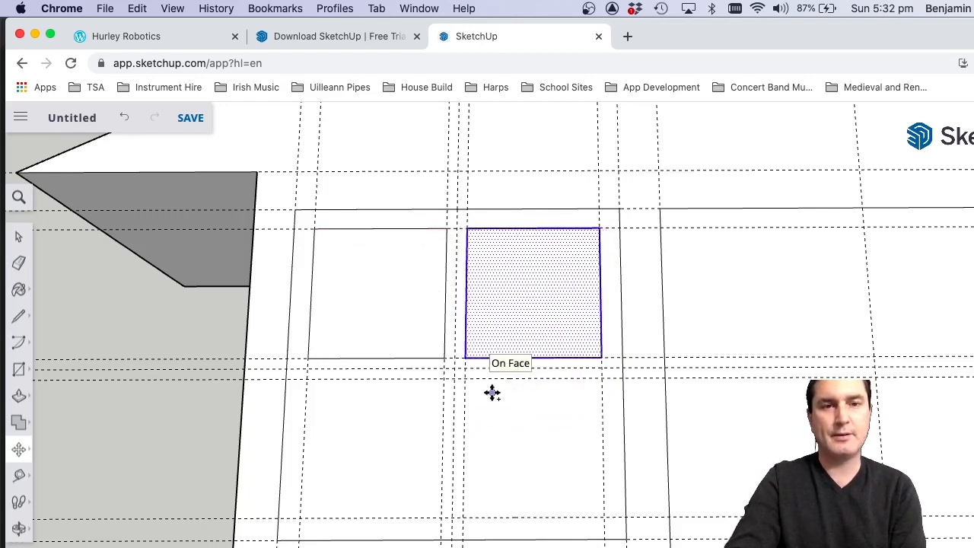
# Copy both upper panes down to the lower pane positions, from the left pane's top-left corner to the guide intersection below the centre bar.
pyautogui.scroll(-3, 365, 441)
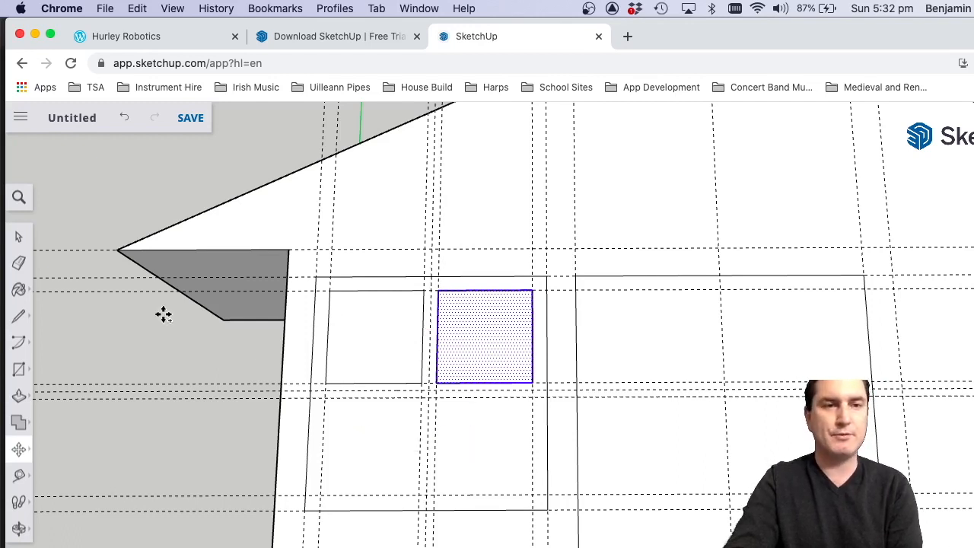
pyautogui.click(20, 241)
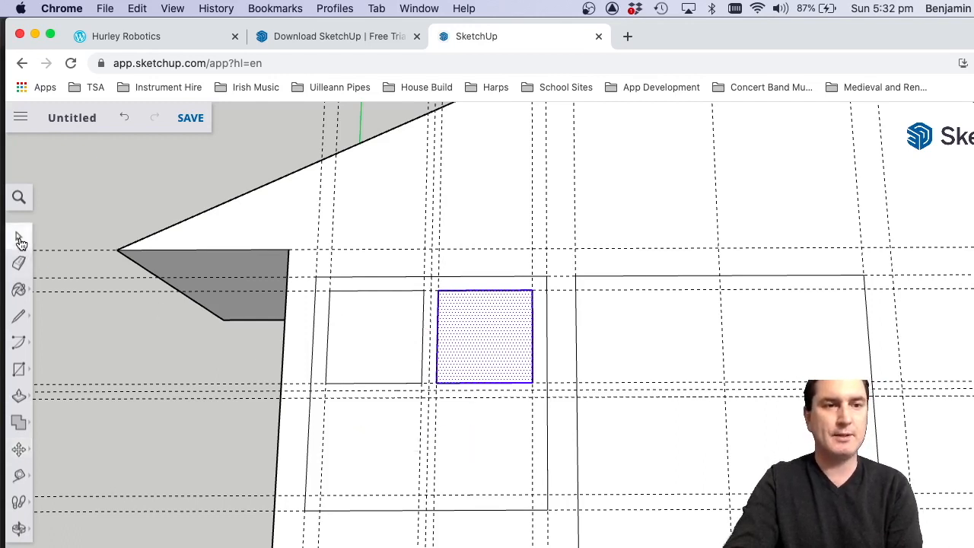
pyautogui.click(436, 327)
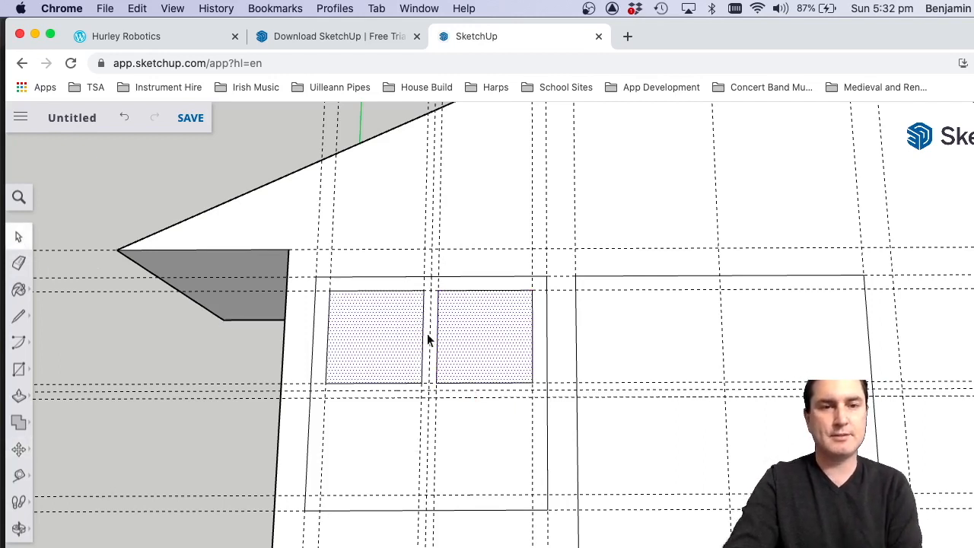
pyautogui.click(19, 449)
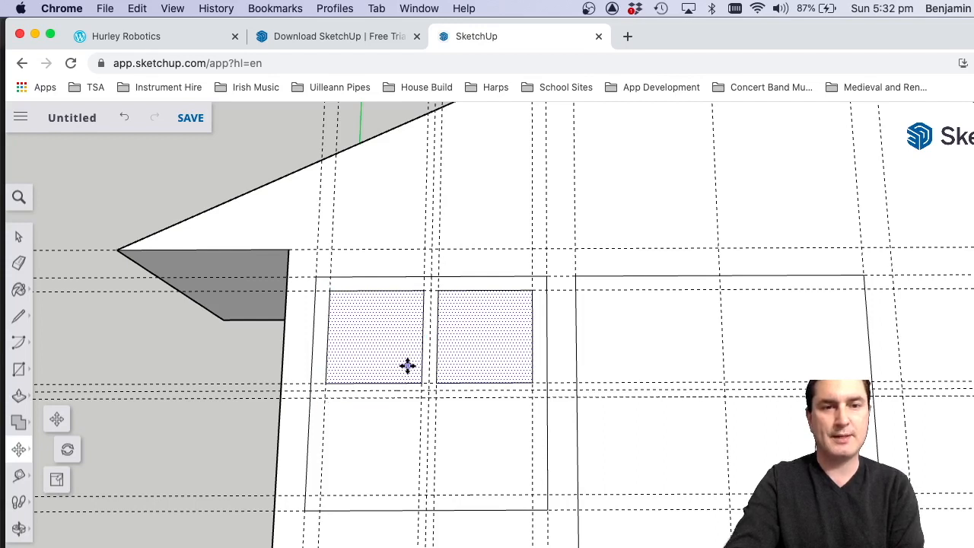
pyautogui.click(329, 291)
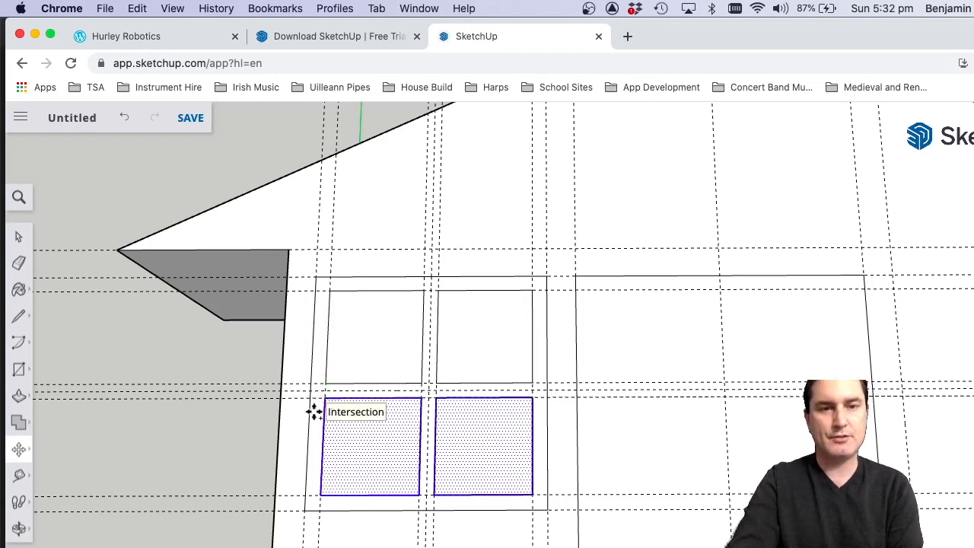
pyautogui.click(19, 237)
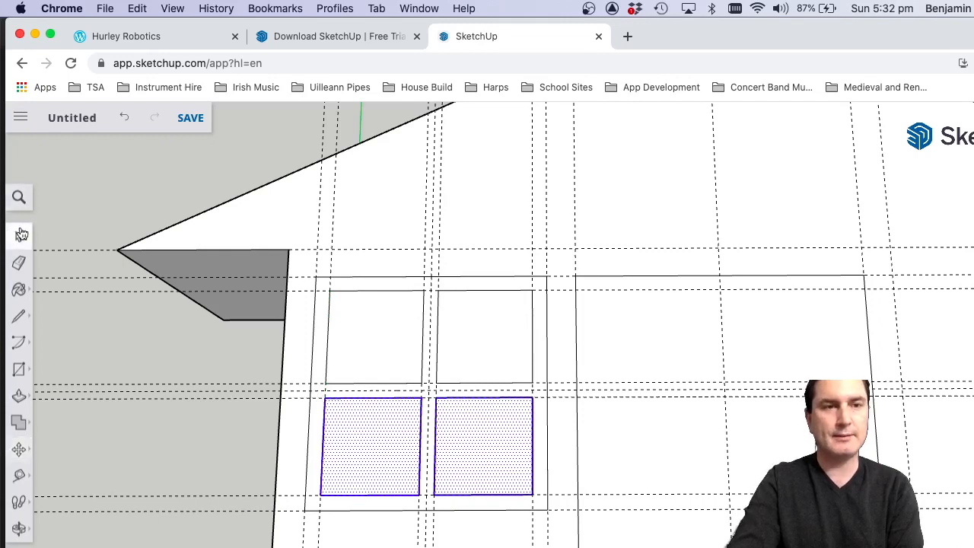
pyautogui.click(128, 189)
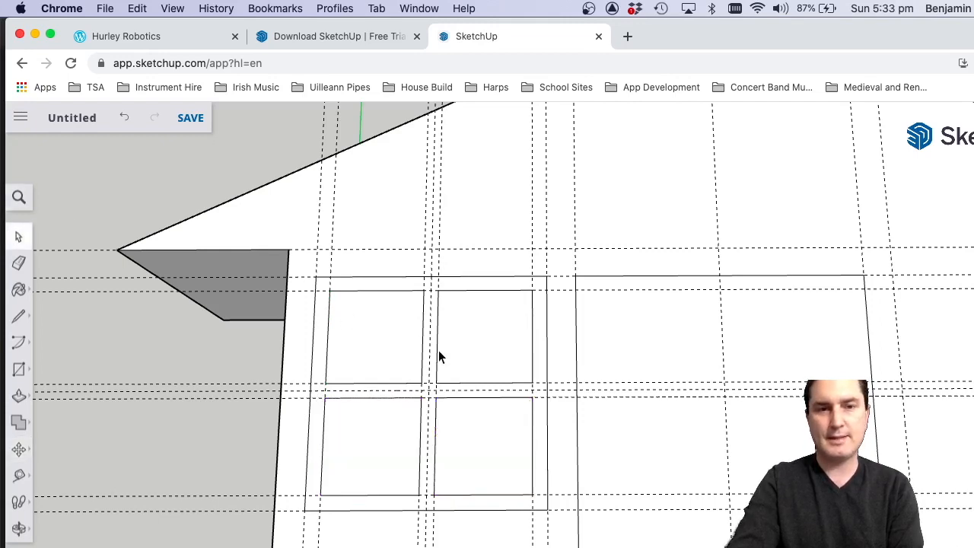
# Copy the complete four-pane window to the other side of the door, placing its top-left corner on the guide intersection, and clear the selection.
pyautogui.scroll(-2, 439, 350)
pyautogui.scroll(-2, 438, 350)
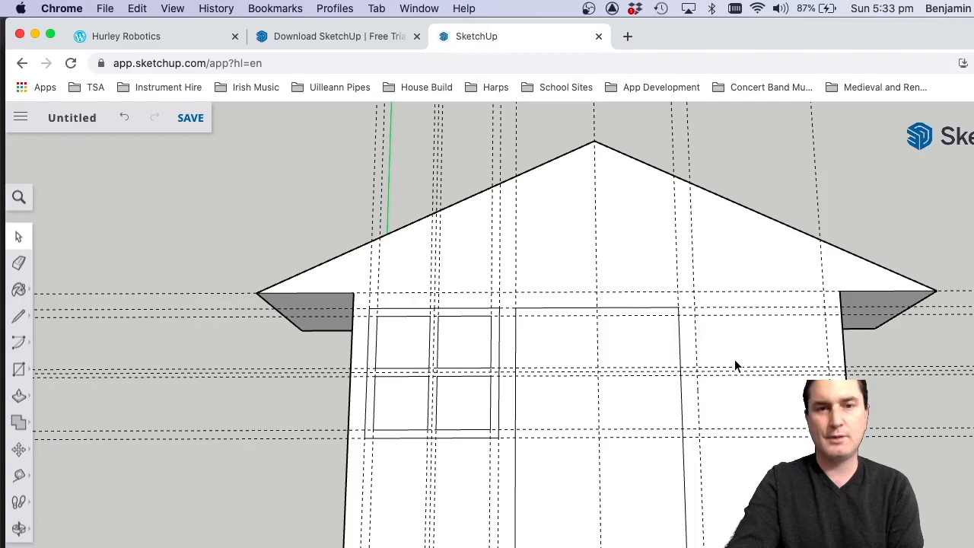
pyautogui.scroll(4, 792, 336)
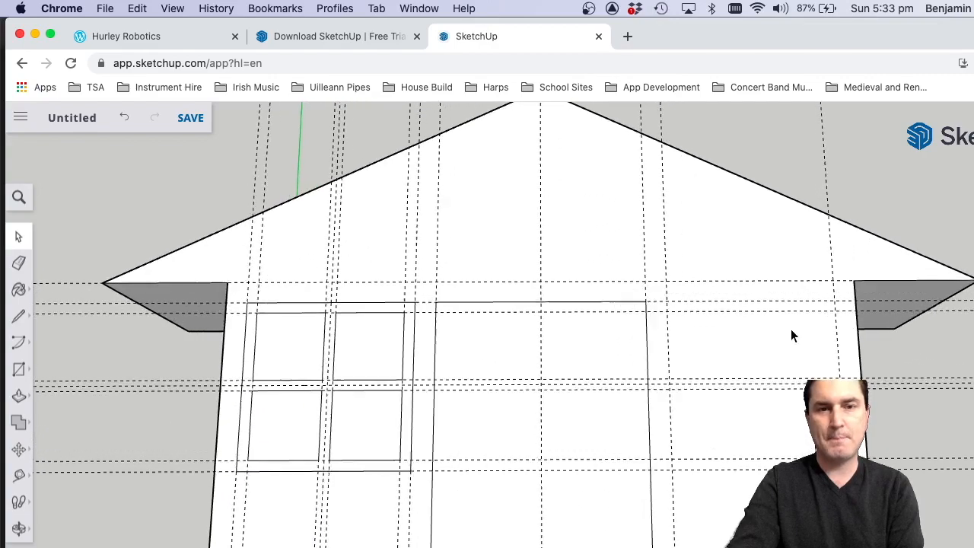
pyautogui.scroll(-3, 791, 335)
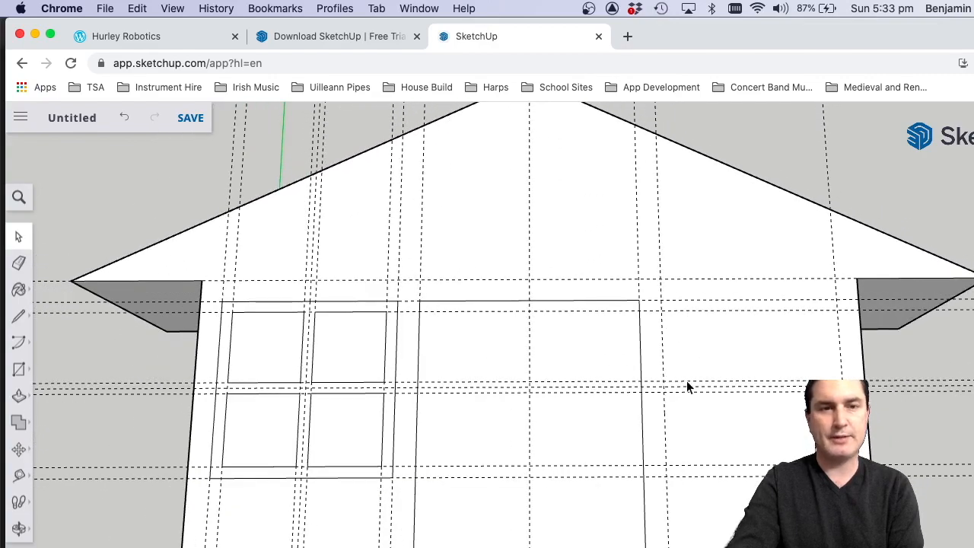
pyautogui.scroll(-2, 687, 386)
pyautogui.scroll(3, 361, 332)
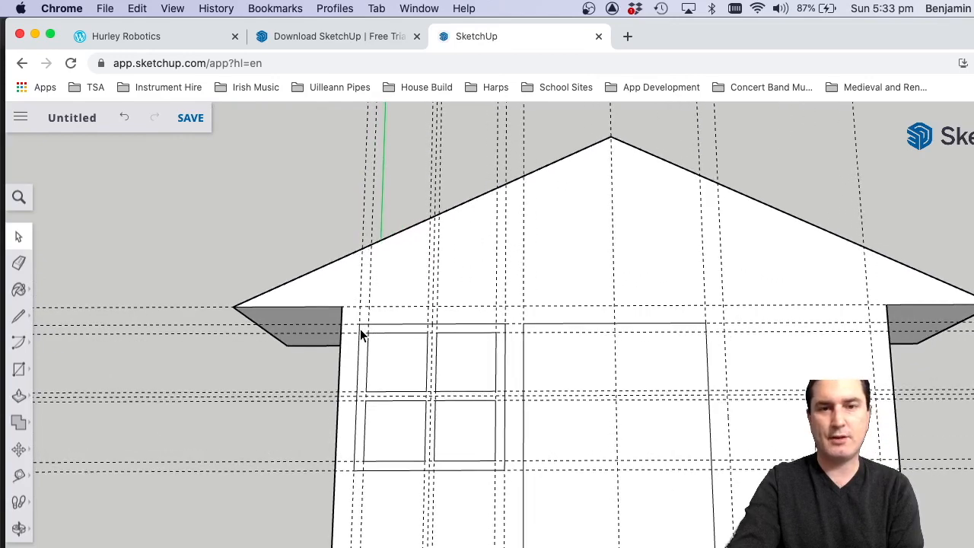
pyautogui.scroll(2, 361, 332)
pyautogui.scroll(-1, 359, 329)
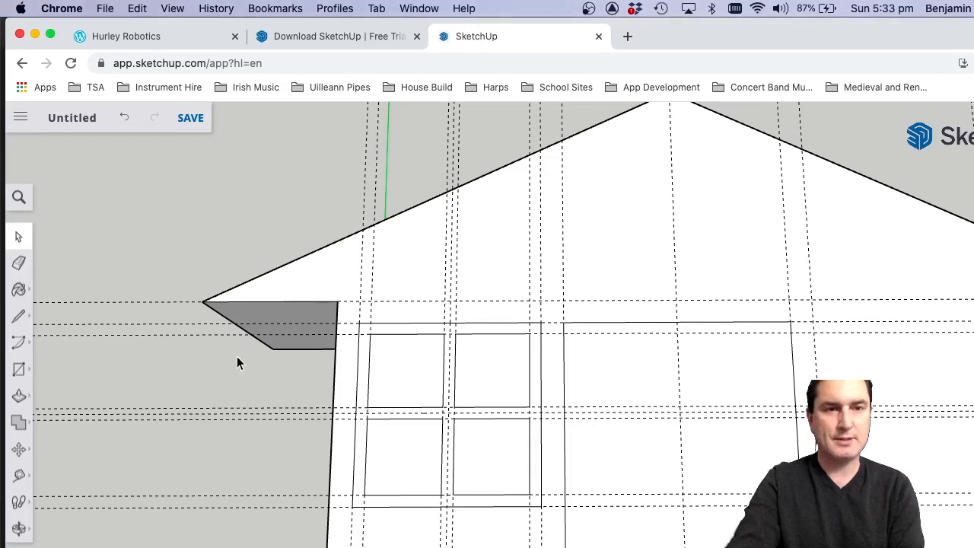
pyautogui.moveTo(347, 281); pyautogui.dragTo(554, 540)
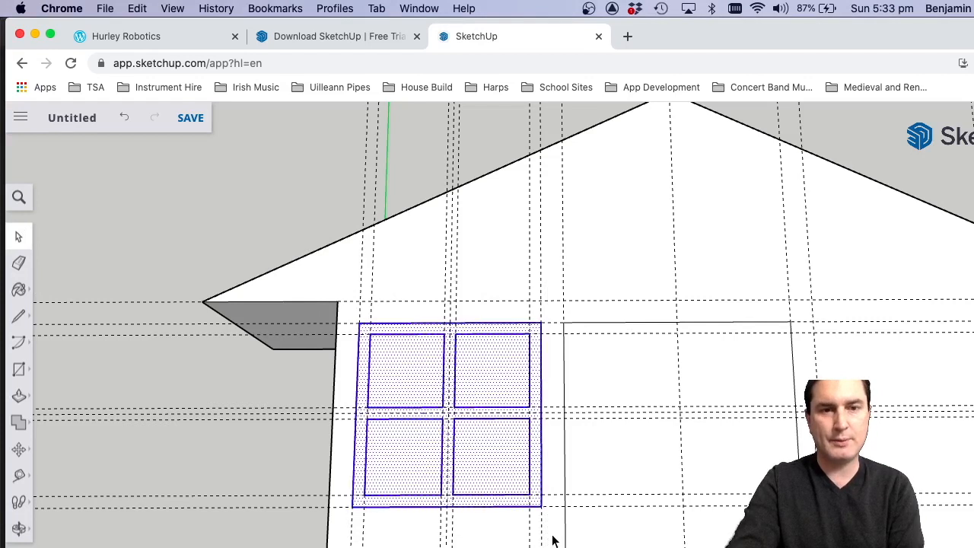
pyautogui.click(19, 449)
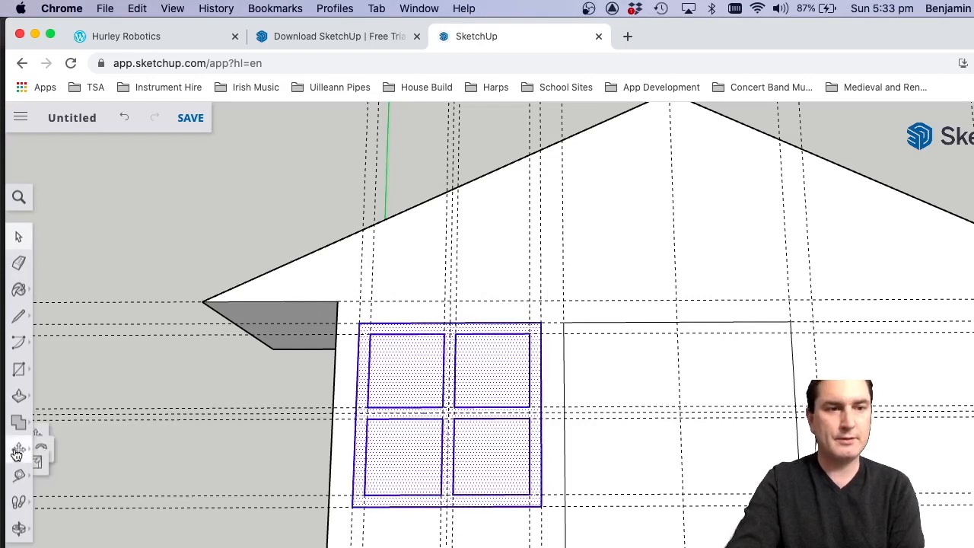
pyautogui.click(359, 322)
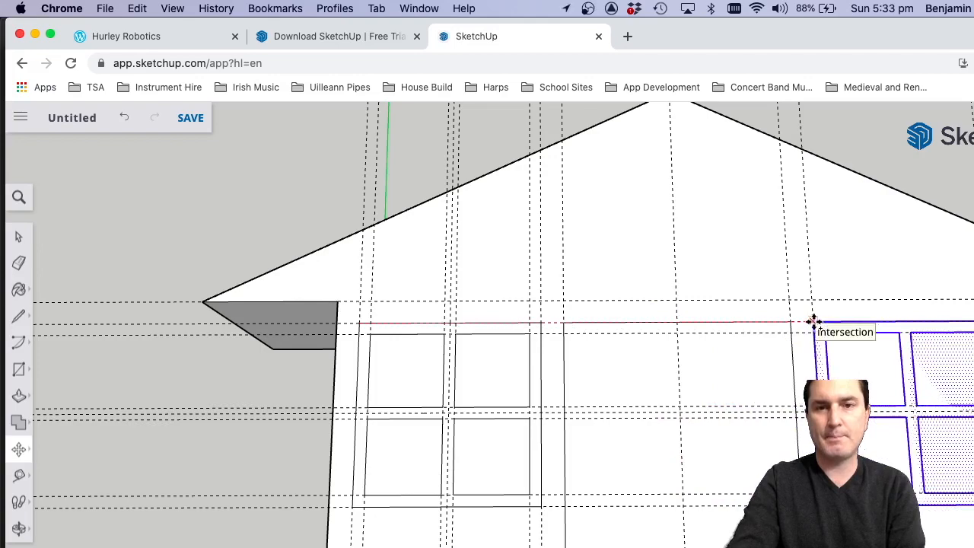
pyautogui.click(814, 321)
pyautogui.scroll(-3, 259, 366)
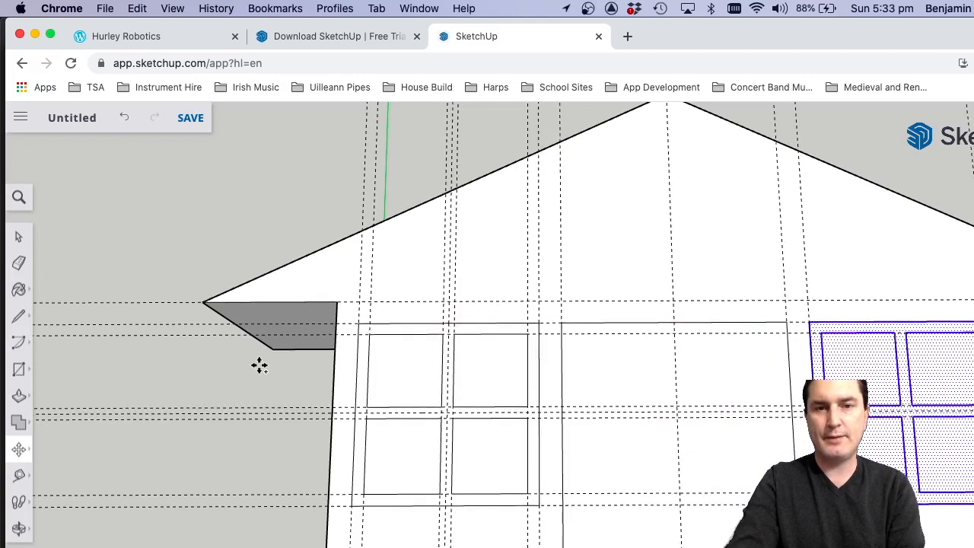
pyautogui.scroll(-1, 258, 365)
pyautogui.scroll(-1, 259, 366)
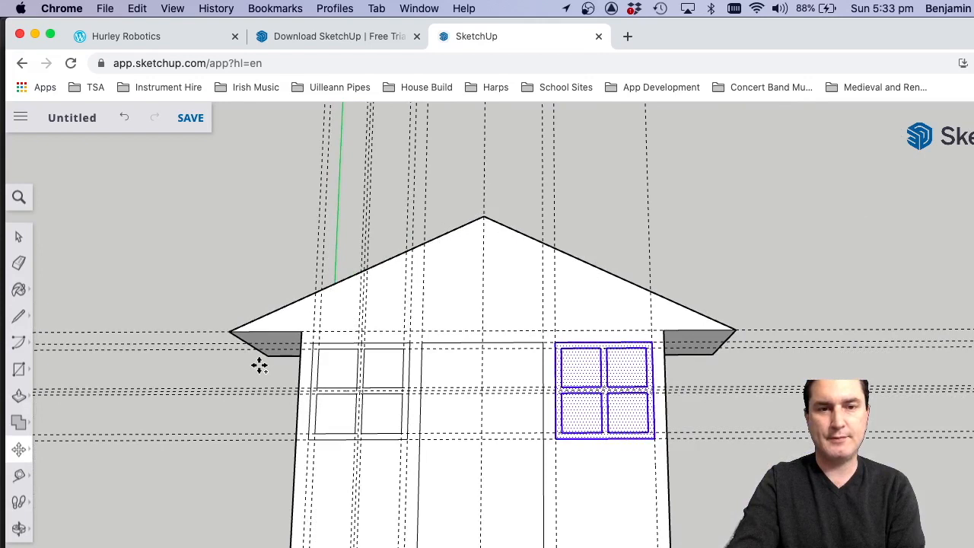
pyautogui.click(19, 236)
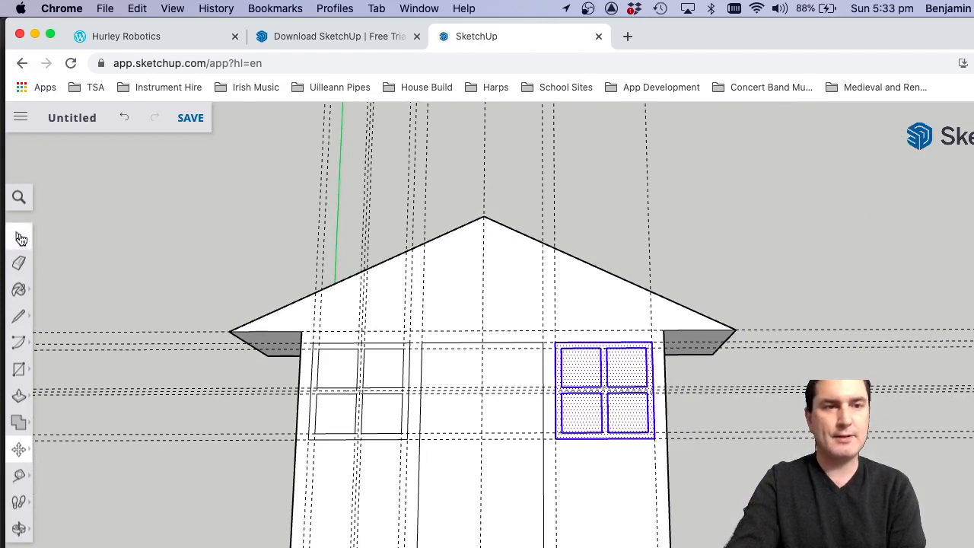
pyautogui.click(138, 225)
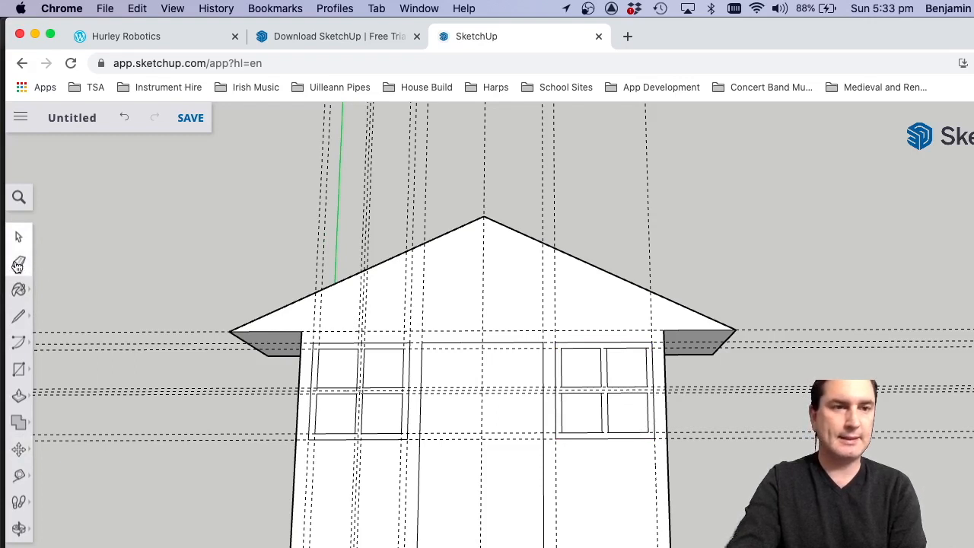
# Try enclosing and crossing selection boxes on the guides and the left four-pane window, and clear the selection.
pyautogui.moveTo(275, 134)
pyautogui.mouseDown()
pyautogui.moveTo(409, 162)
pyautogui.moveTo(455, 195)
pyautogui.moveTo(285, 144)
pyautogui.mouseUp()
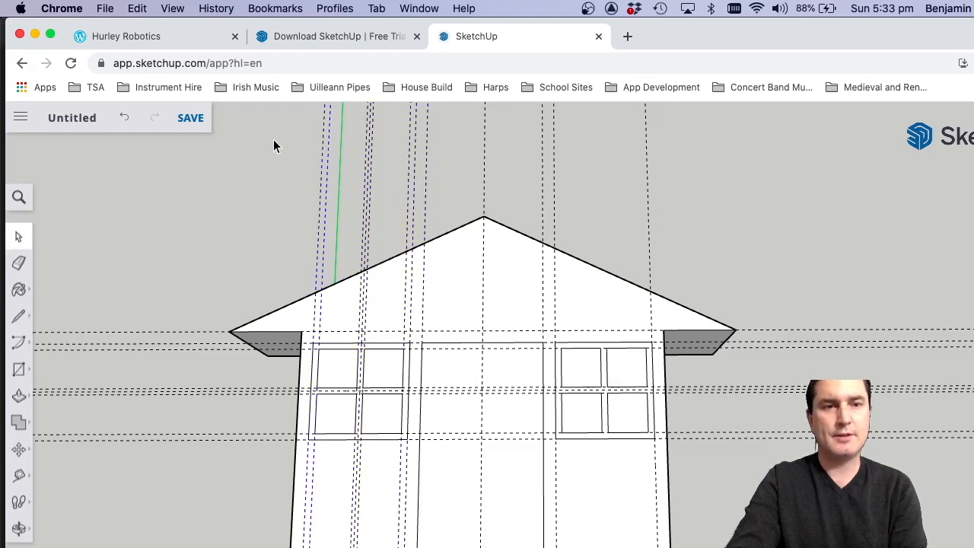
pyautogui.moveTo(274, 144); pyautogui.dragTo(397, 217)
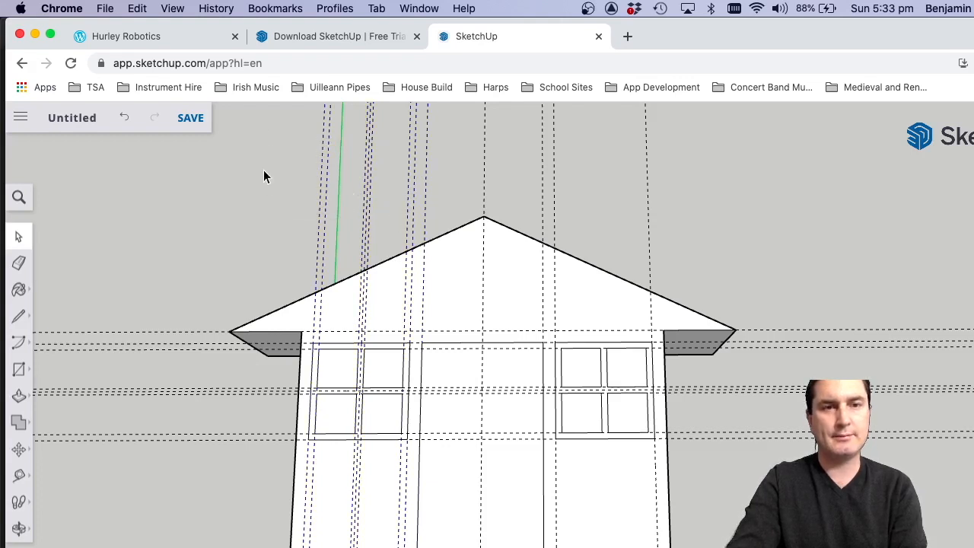
pyautogui.moveTo(265, 126); pyautogui.dragTo(407, 229)
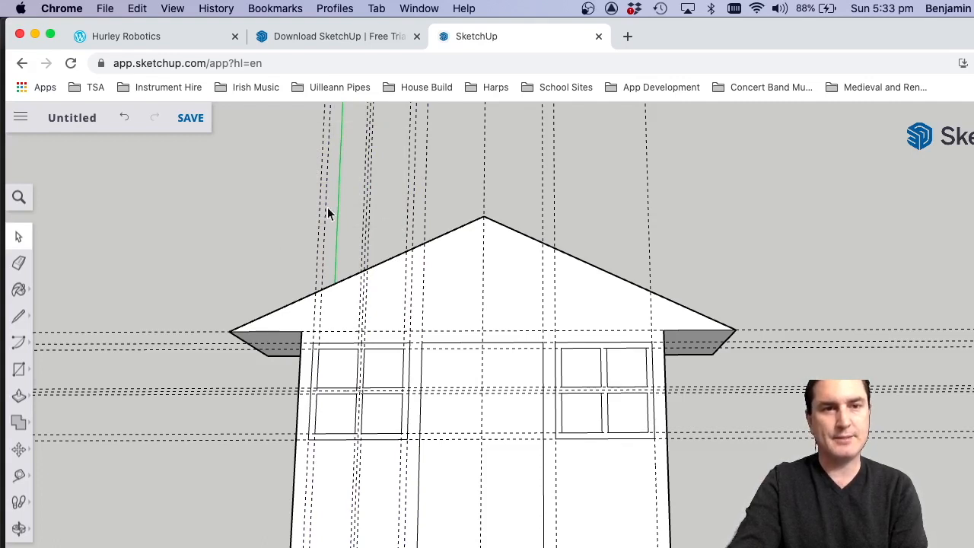
pyautogui.moveTo(307, 325); pyautogui.dragTo(416, 474)
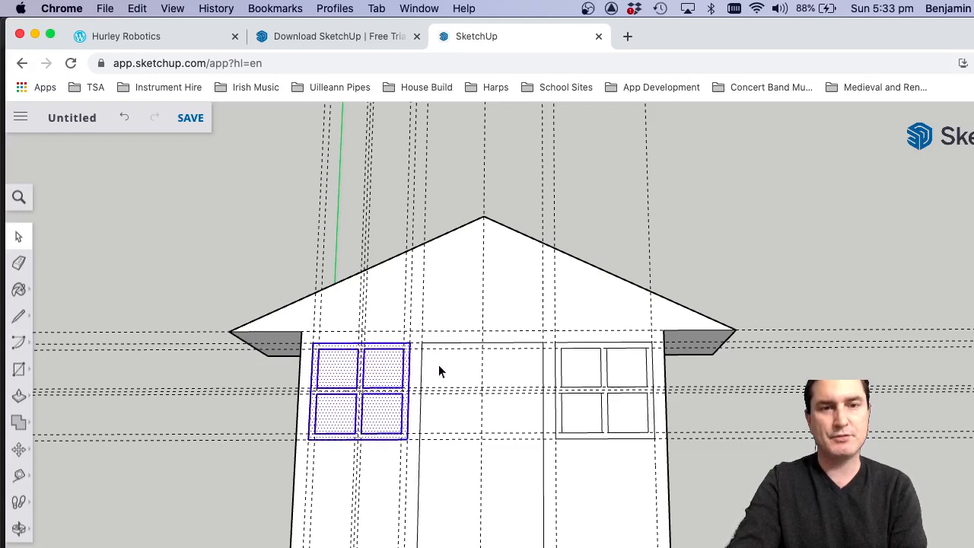
pyautogui.click(241, 239)
pyautogui.moveTo(432, 471); pyautogui.dragTo(317, 328)
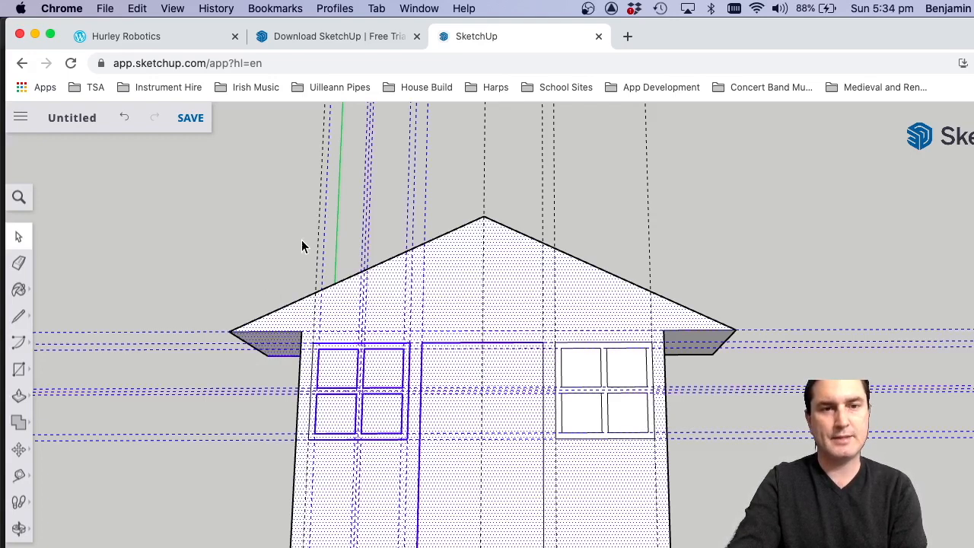
pyautogui.click(421, 152)
# Delete all vertical guides and all horizontal guides, selecting each set with a crossing box outside the house.
pyautogui.moveTo(679, 183); pyautogui.dragTo(409, 162)
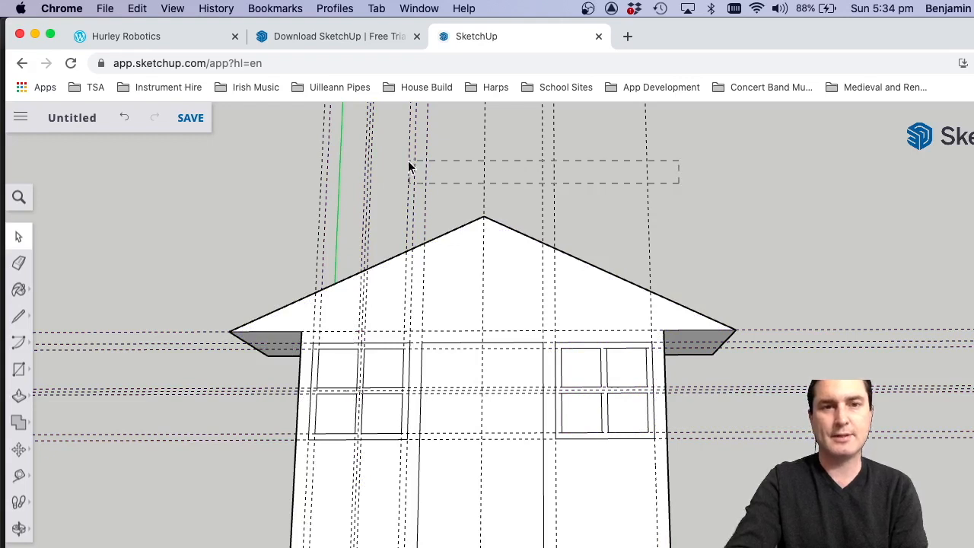
pyautogui.moveTo(291, 140); pyautogui.dragTo(280, 129)
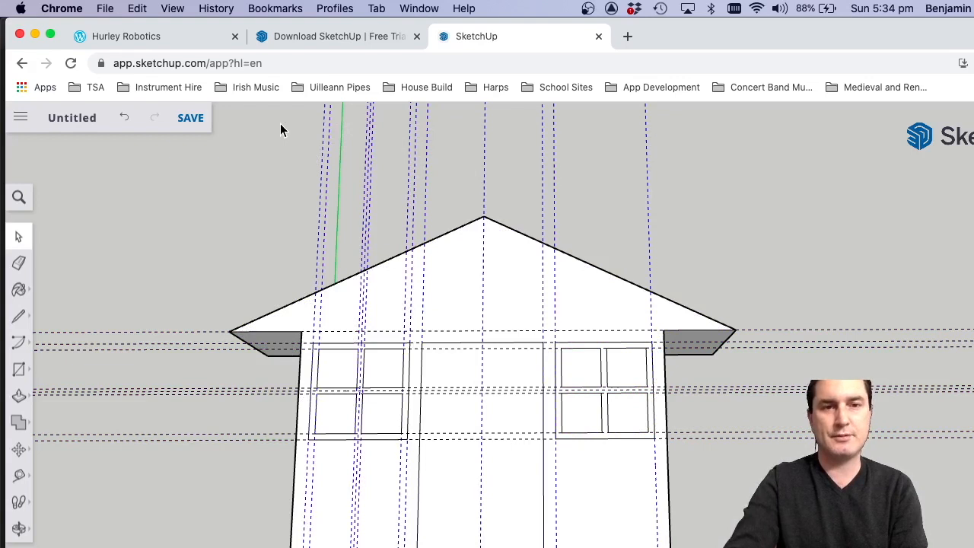
pyautogui.press('Delete')
pyautogui.moveTo(973, 479); pyautogui.dragTo(848, 302)
pyautogui.press('Delete')
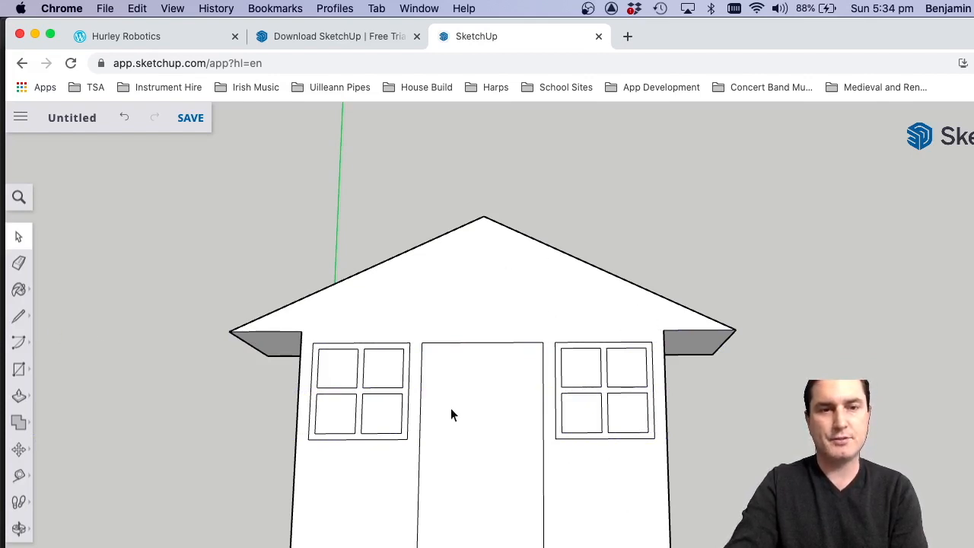
# Draw a straight line across the base of the gable, joining the two upper corners of the front wall.
pyautogui.click(21, 315)
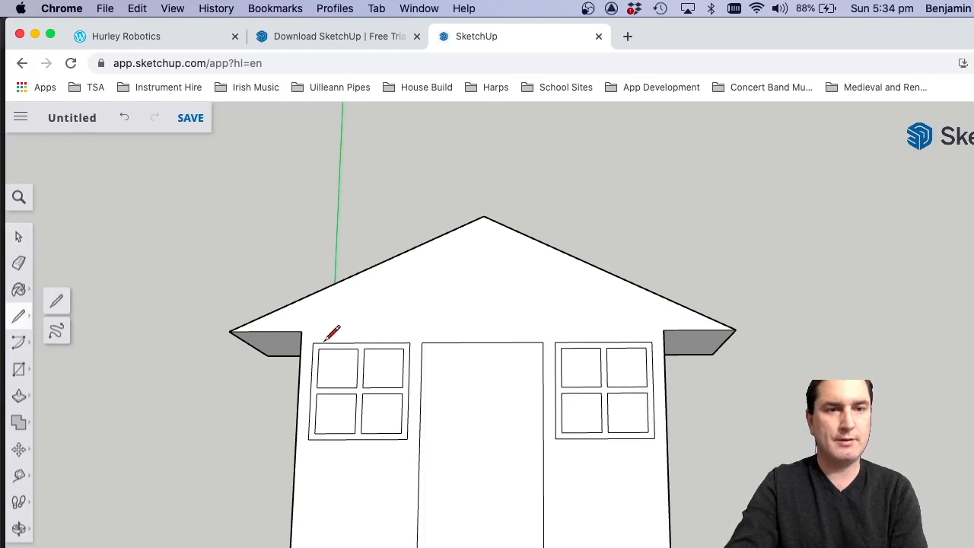
pyautogui.click(303, 330)
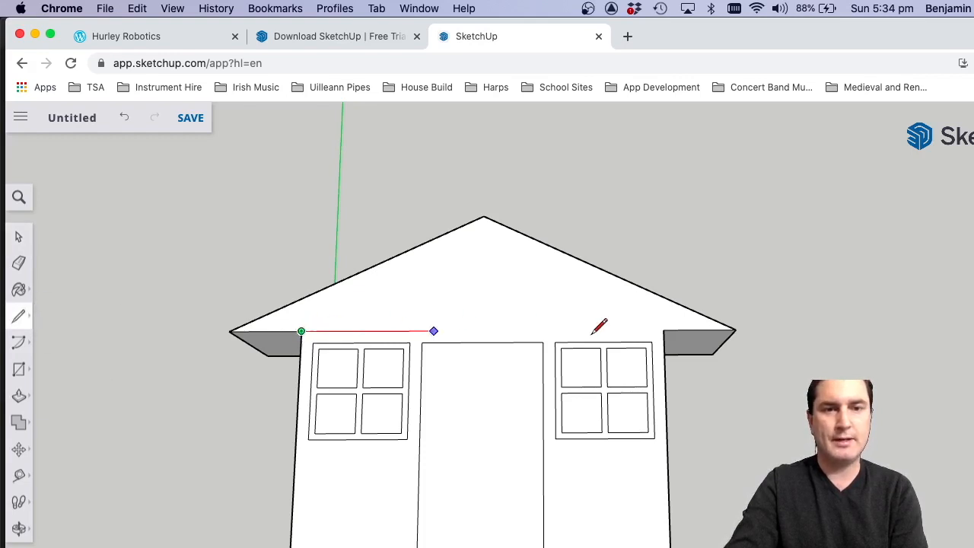
pyautogui.click(664, 330)
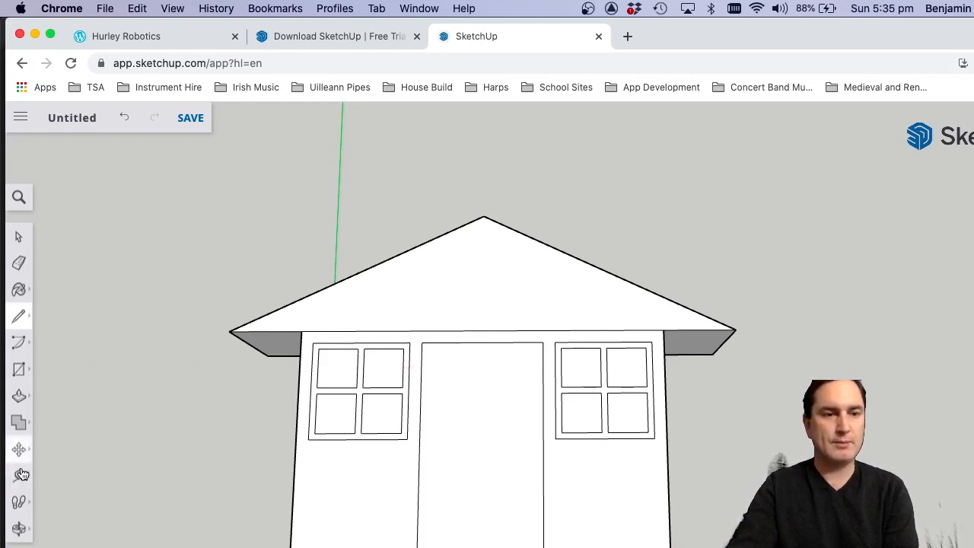
# Offset the door's outline inwards to form a narrow frame around the door.
pyautogui.click(19, 528)
pyautogui.moveTo(555, 509); pyautogui.dragTo(531, 472)
pyautogui.scroll(4, 502, 455)
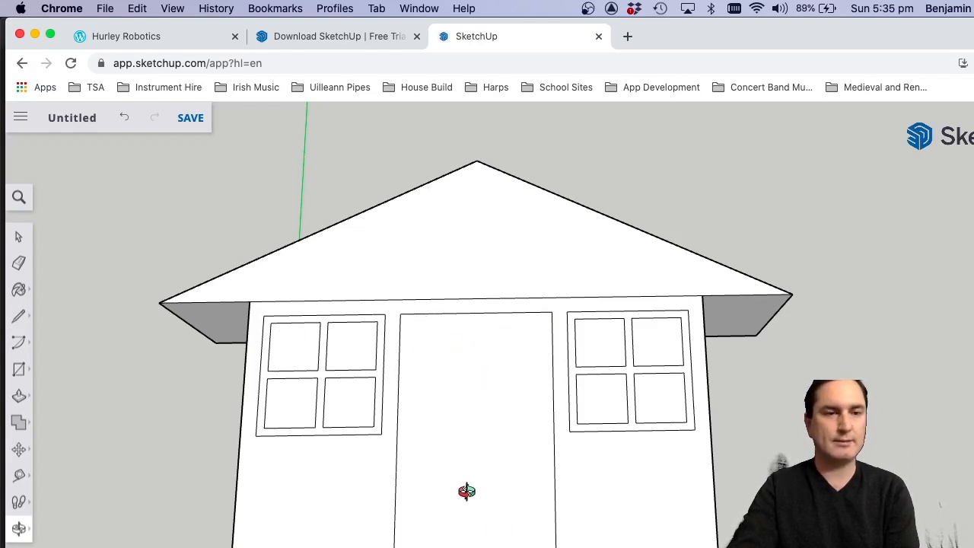
pyautogui.click(19, 396)
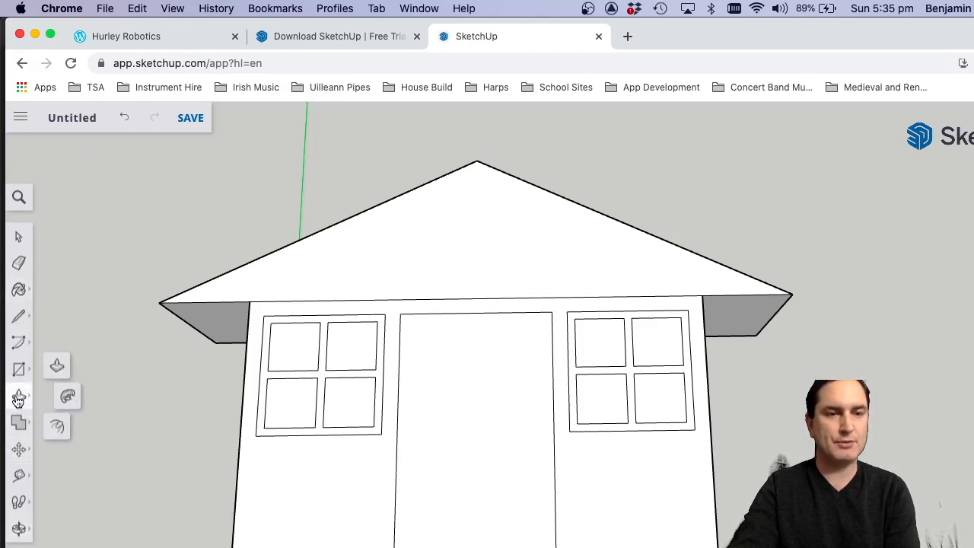
pyautogui.click(60, 431)
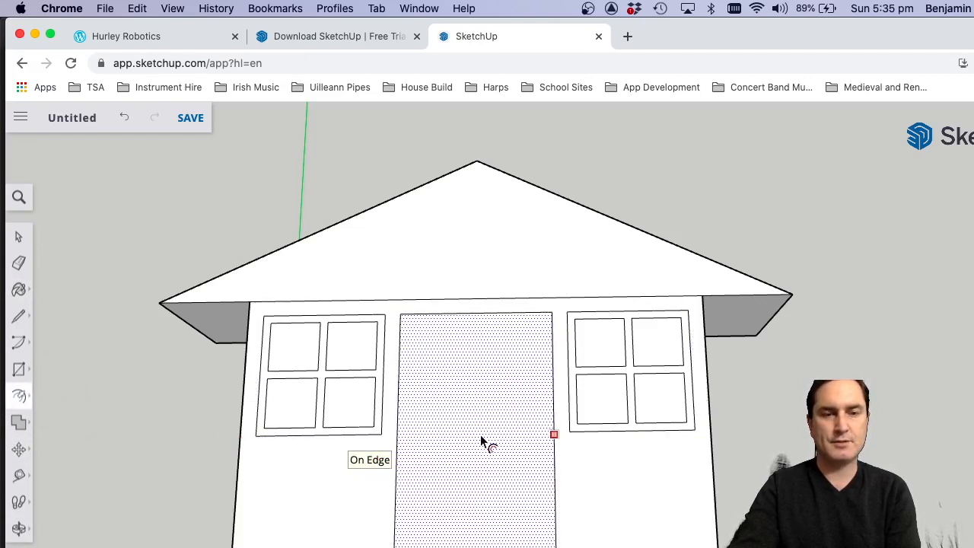
pyautogui.click(414, 399)
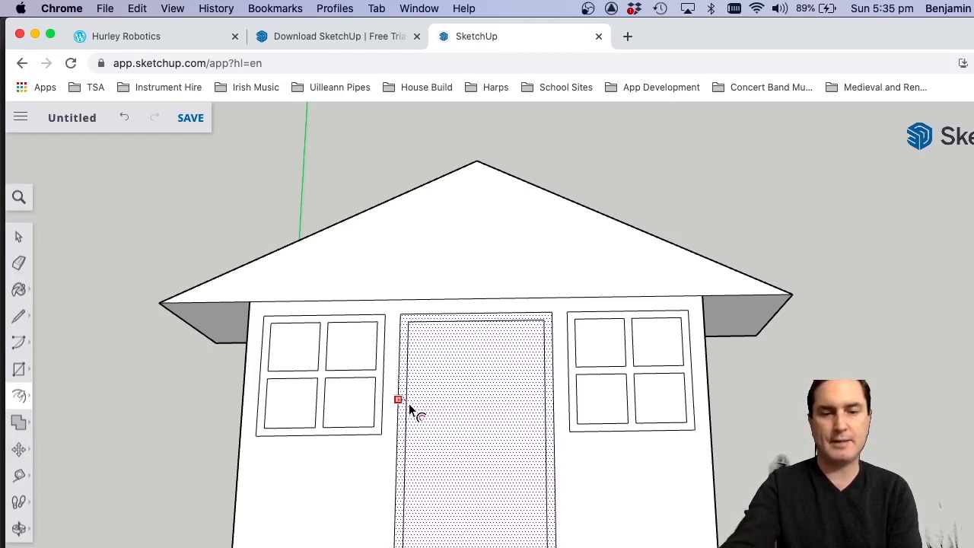
pyautogui.click(408, 403)
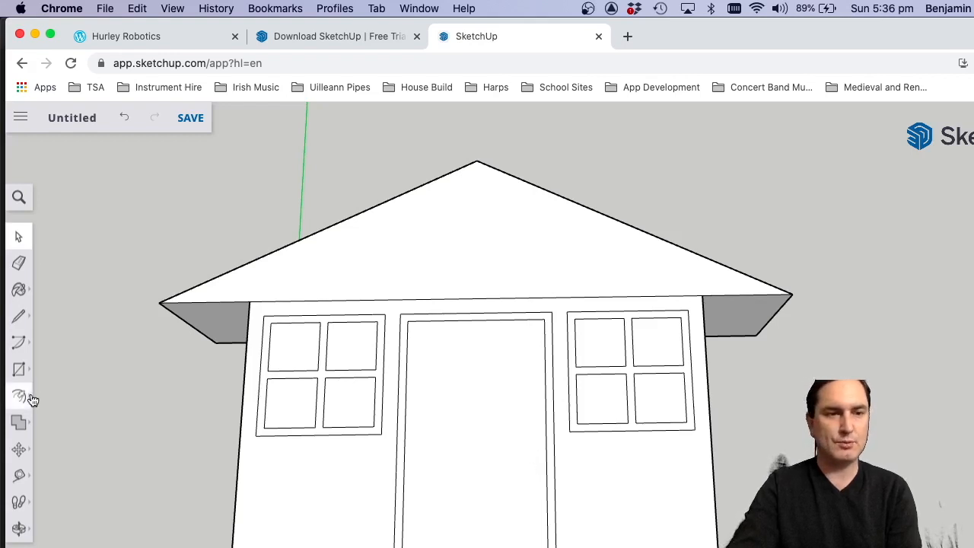
# Place a horizontal guide across the door and a vertical guide just inside its right edge to locate the door knob.
pyautogui.click(19, 475)
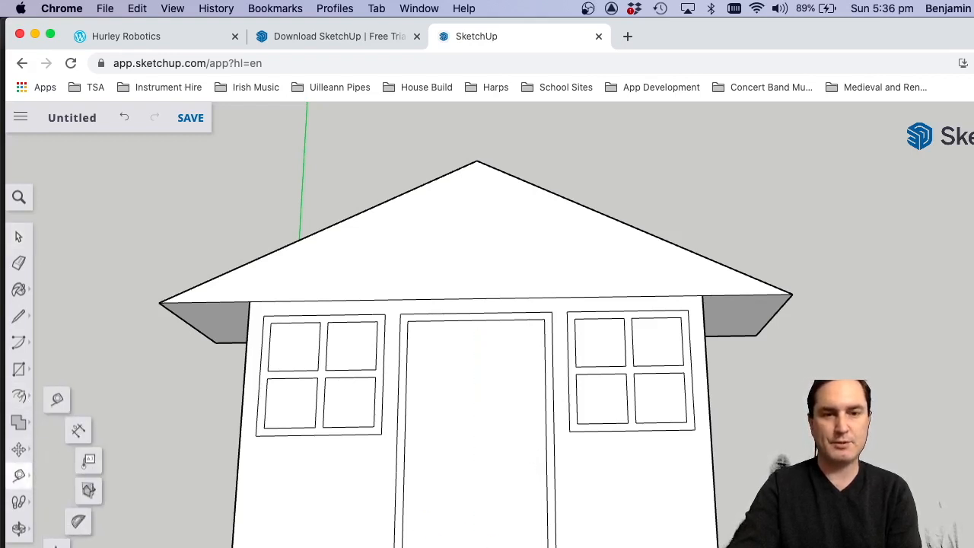
pyautogui.click(522, 478)
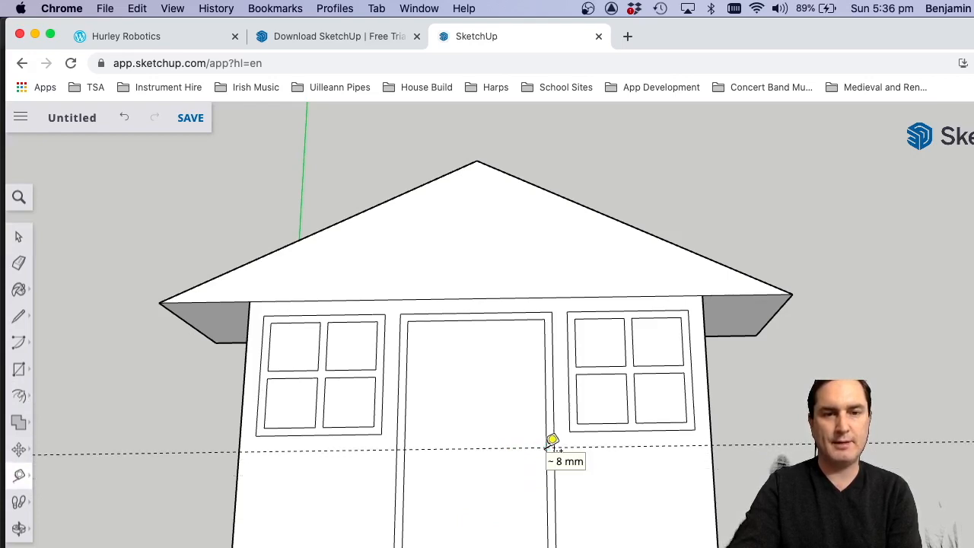
pyautogui.scroll(3, 553, 443)
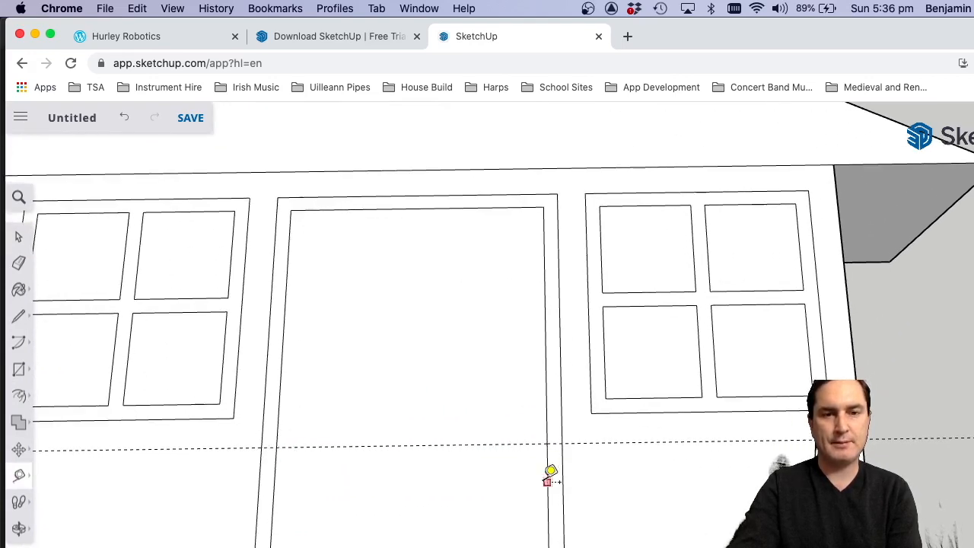
pyautogui.scroll(2, 551, 470)
pyautogui.scroll(2, 551, 475)
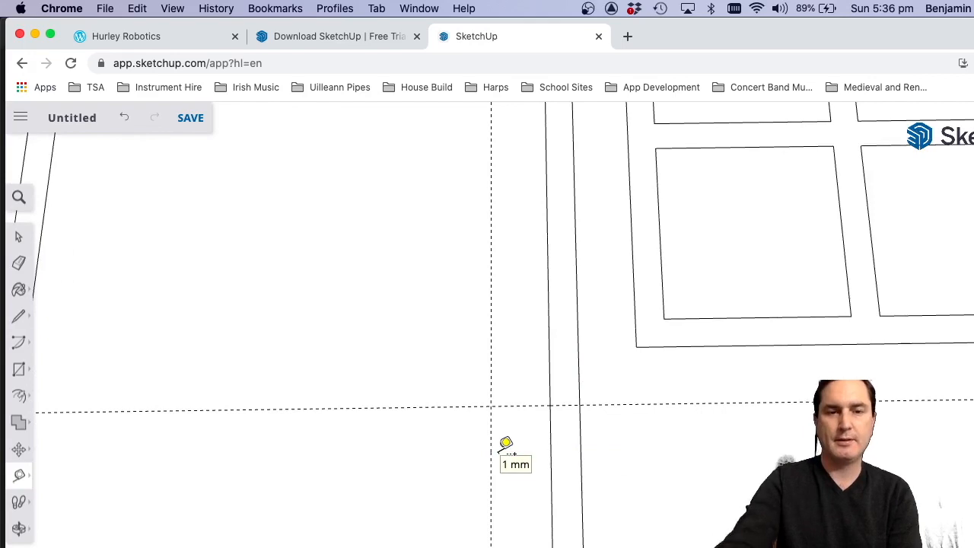
pyautogui.scroll(-3, 660, 365)
pyautogui.scroll(-3, 661, 365)
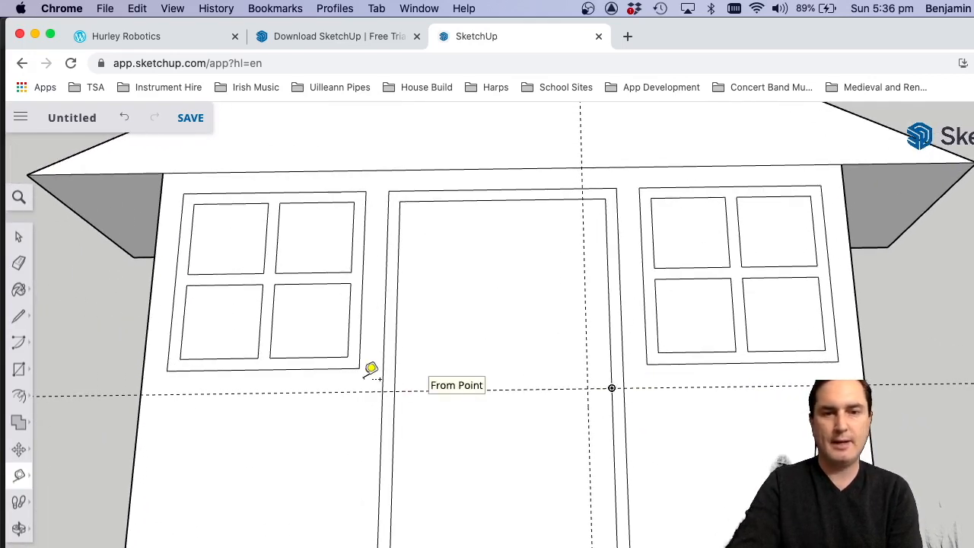
# Draw a small door knob circle centred on the intersection of the two guides.
pyautogui.click(18, 371)
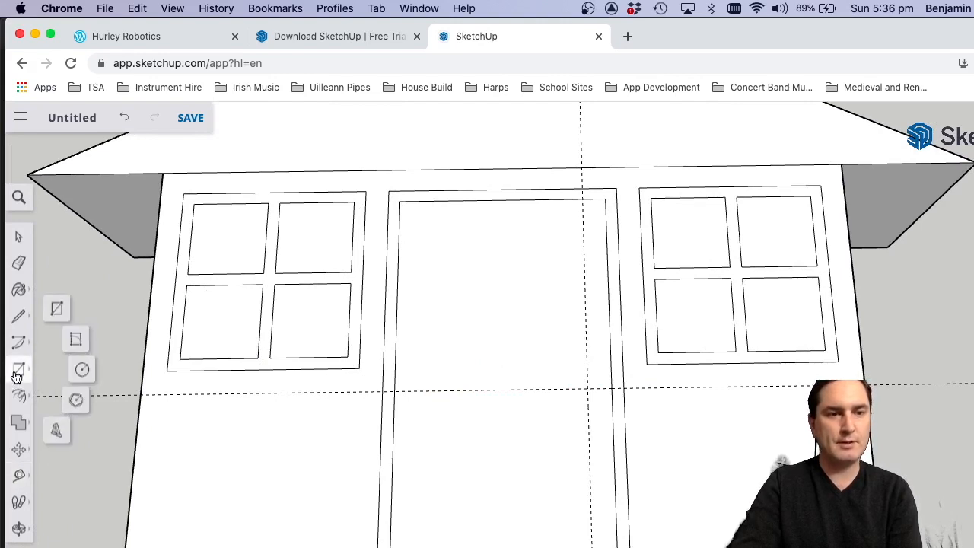
pyautogui.click(82, 371)
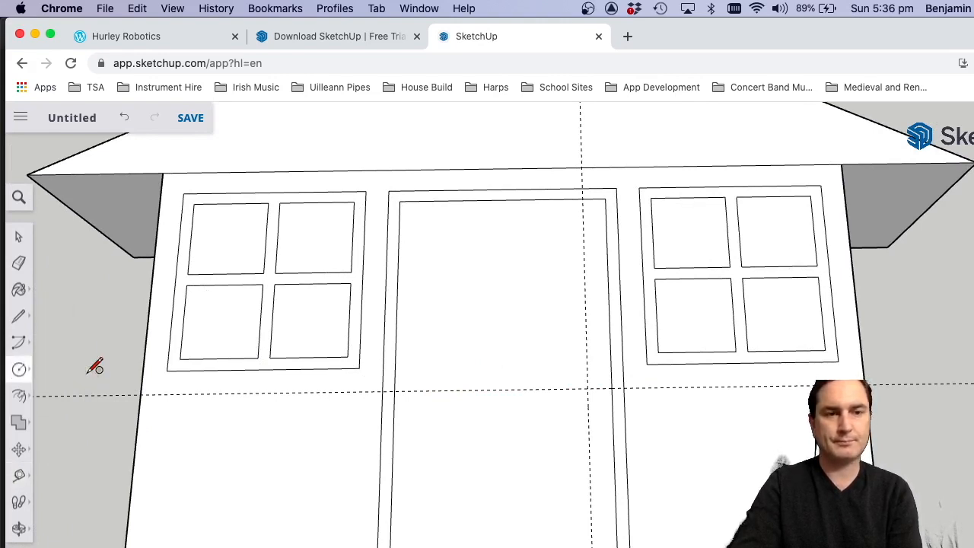
pyautogui.click(587, 388)
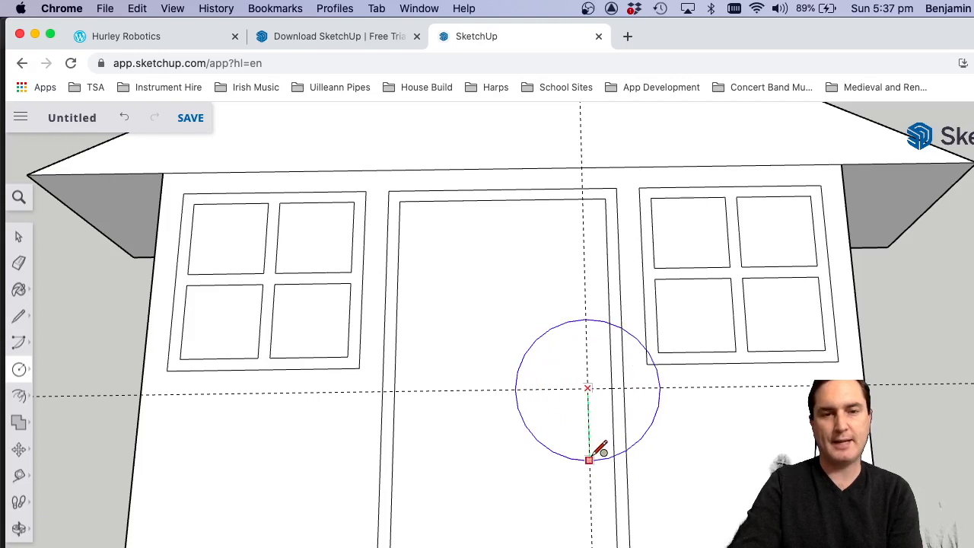
pyautogui.click(613, 383)
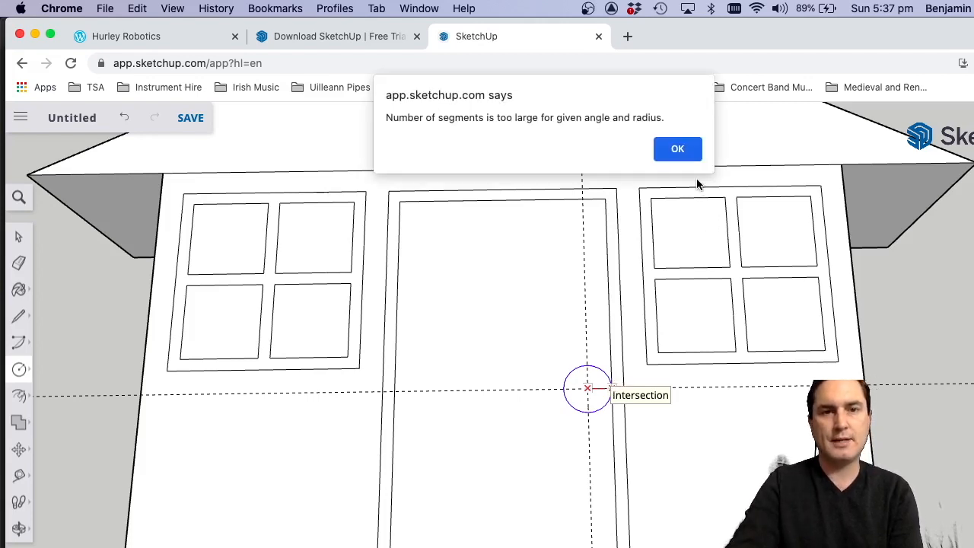
pyautogui.click(678, 149)
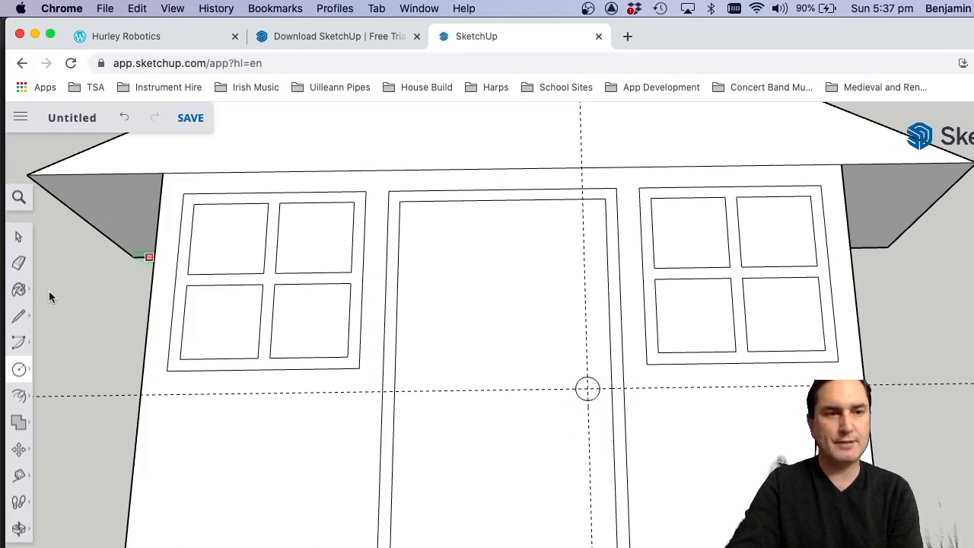
# Erase the horizontal and vertical guides running through the door knob.
pyautogui.click(19, 264)
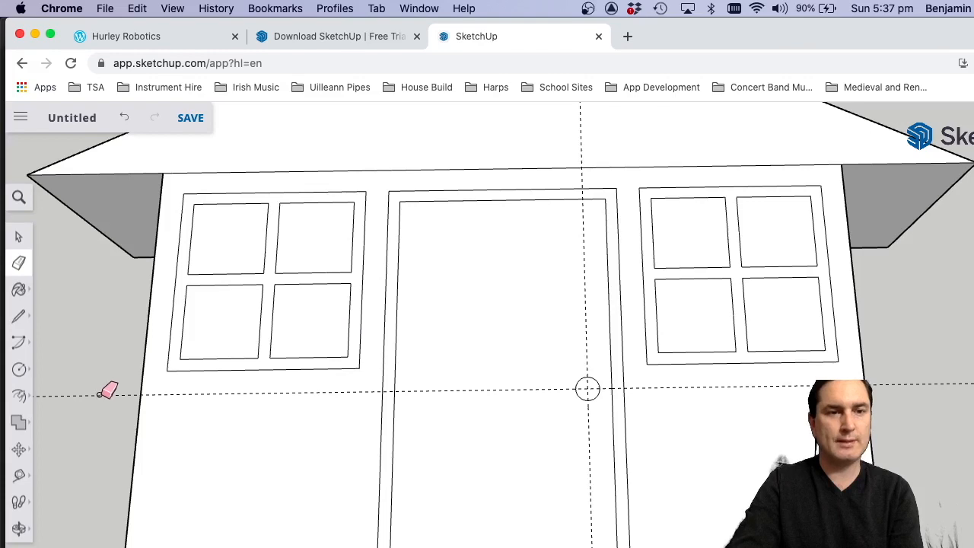
pyautogui.scroll(-5, 147, 450)
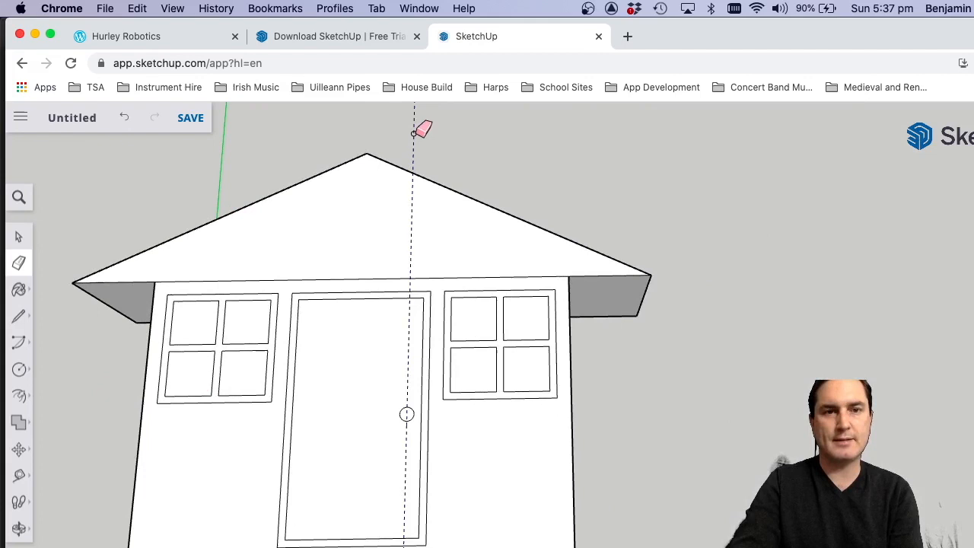
pyautogui.scroll(-2, 556, 441)
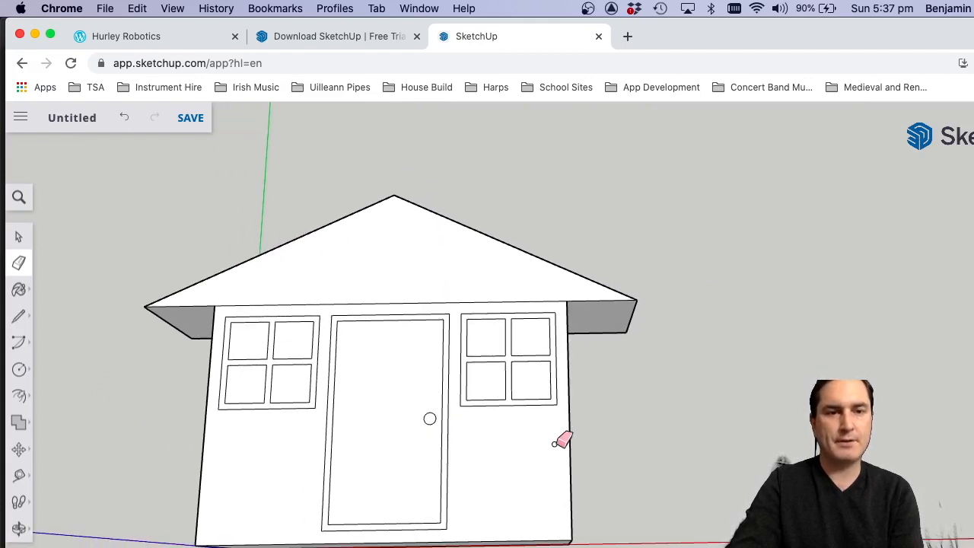
# Push/Pull the left window's frame and glazing bars slightly out from the front wall, leaving the four panes recessed.
pyautogui.click(19, 527)
pyautogui.moveTo(497, 480); pyautogui.dragTo(394, 408)
pyautogui.scroll(5, 282, 301)
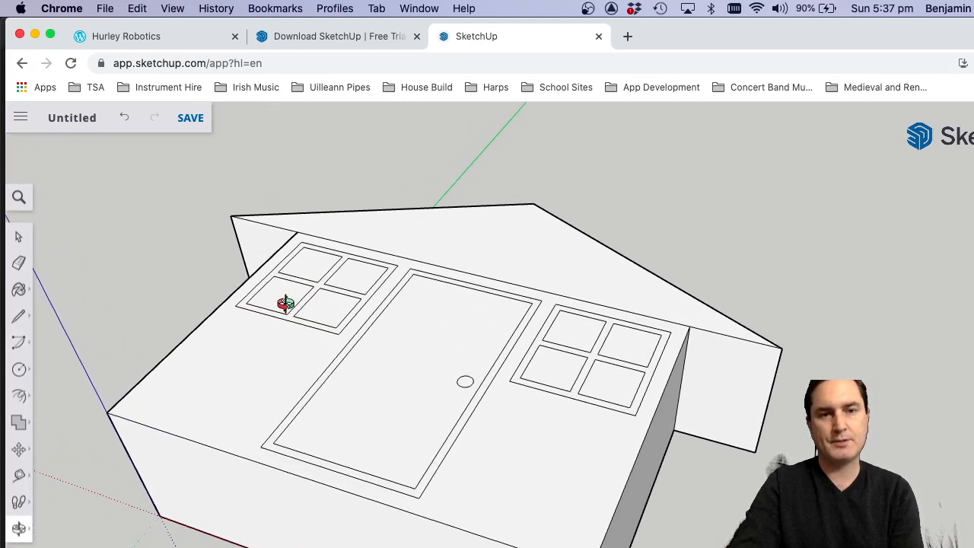
pyautogui.moveTo(572, 496); pyautogui.dragTo(548, 464)
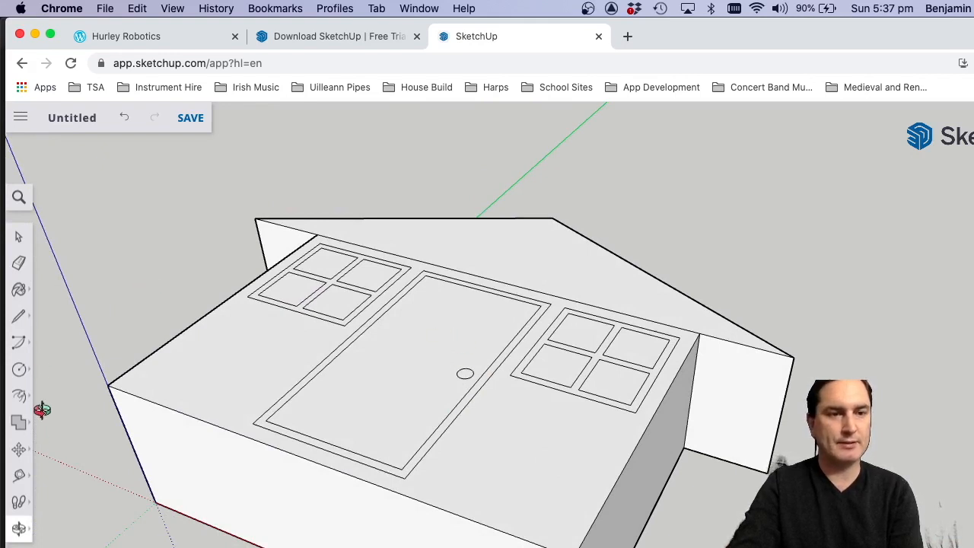
pyautogui.click(19, 476)
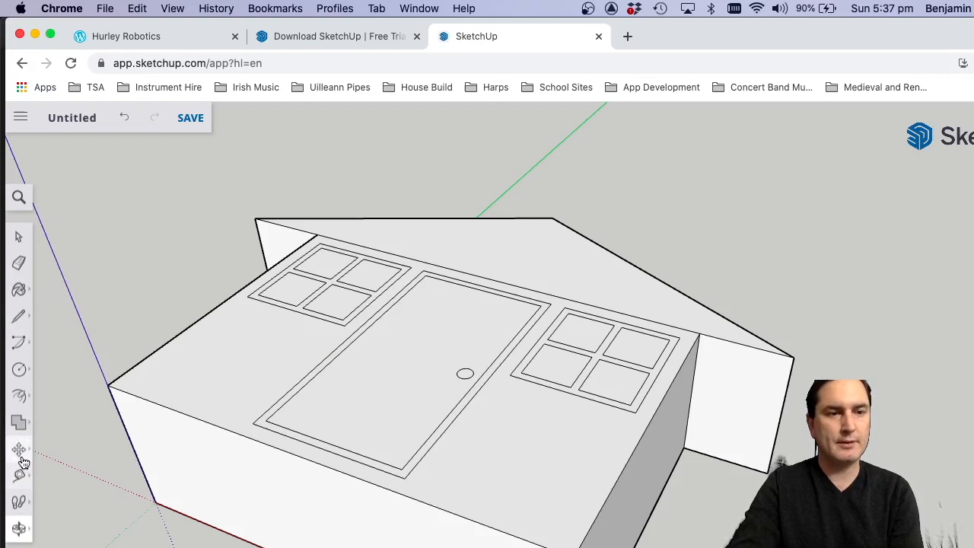
pyautogui.click(21, 397)
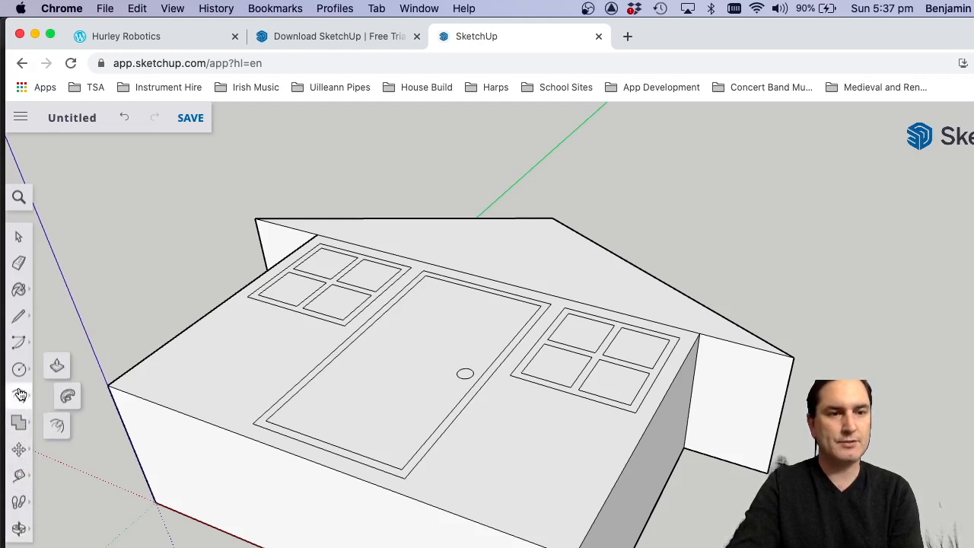
pyautogui.click(57, 368)
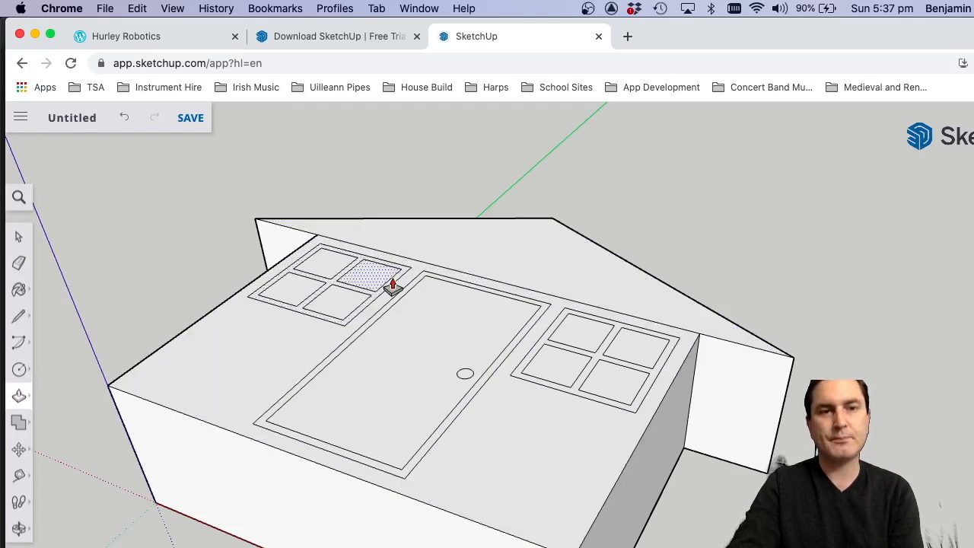
pyautogui.scroll(2, 348, 295)
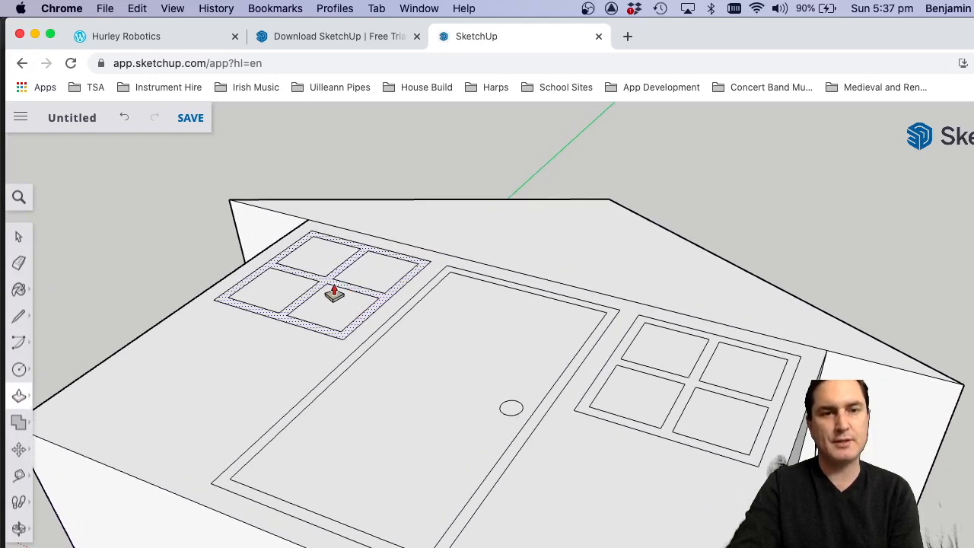
pyautogui.moveTo(327, 285)
pyautogui.mouseDown()
pyautogui.moveTo(321, 268)
pyautogui.moveTo(320, 280)
pyautogui.mouseUp()
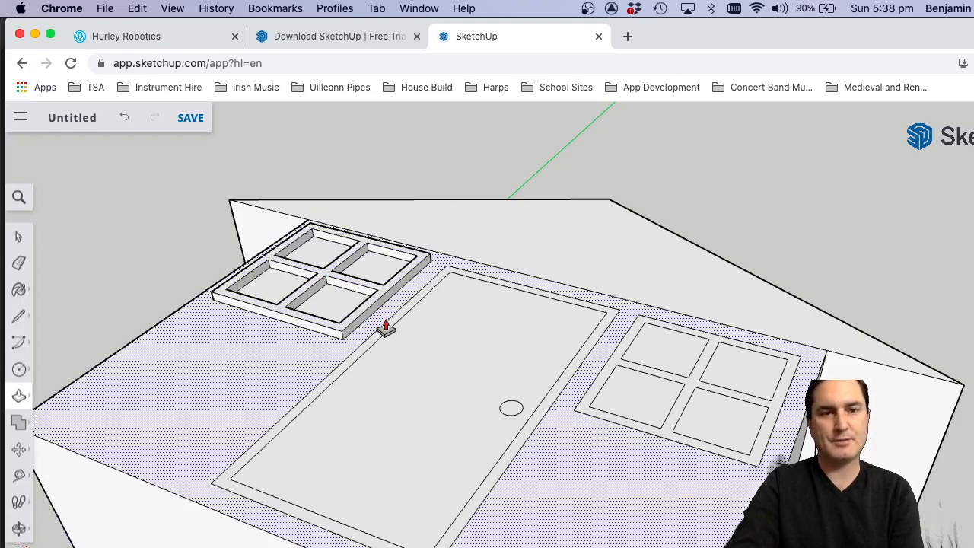
# Pull the door's frame outwards to give it depth and extrude the round knob out from the door.
pyautogui.moveTo(393, 327); pyautogui.dragTo(392, 314)
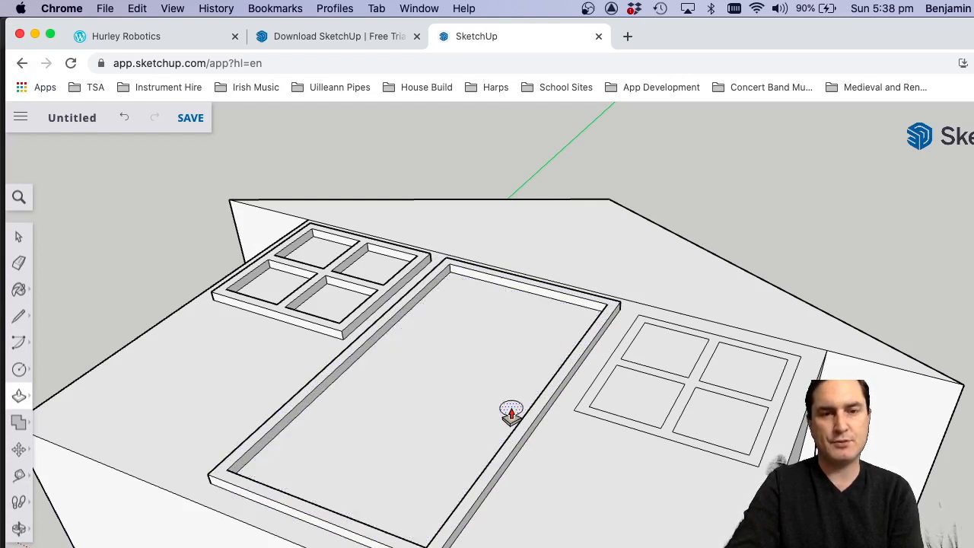
pyautogui.moveTo(511, 413); pyautogui.dragTo(567, 363)
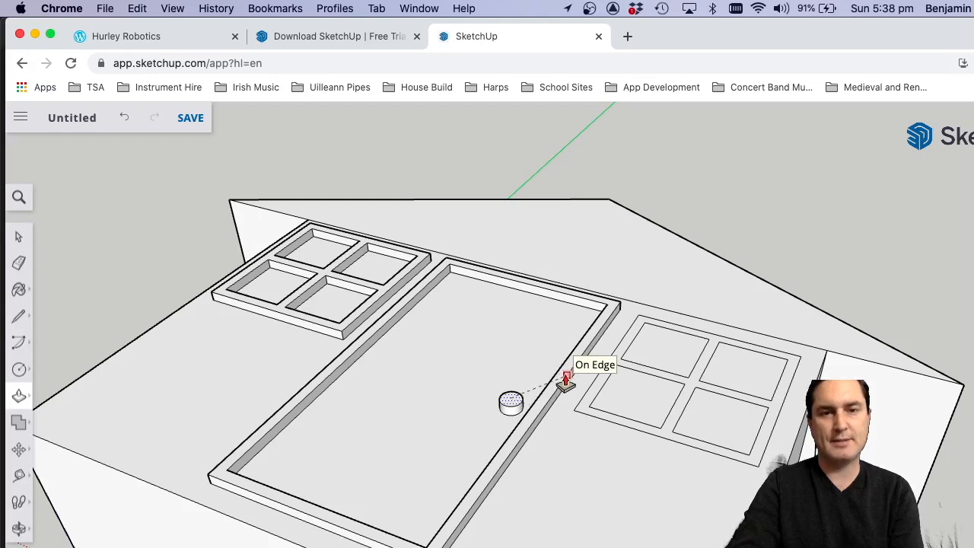
pyautogui.click(565, 383)
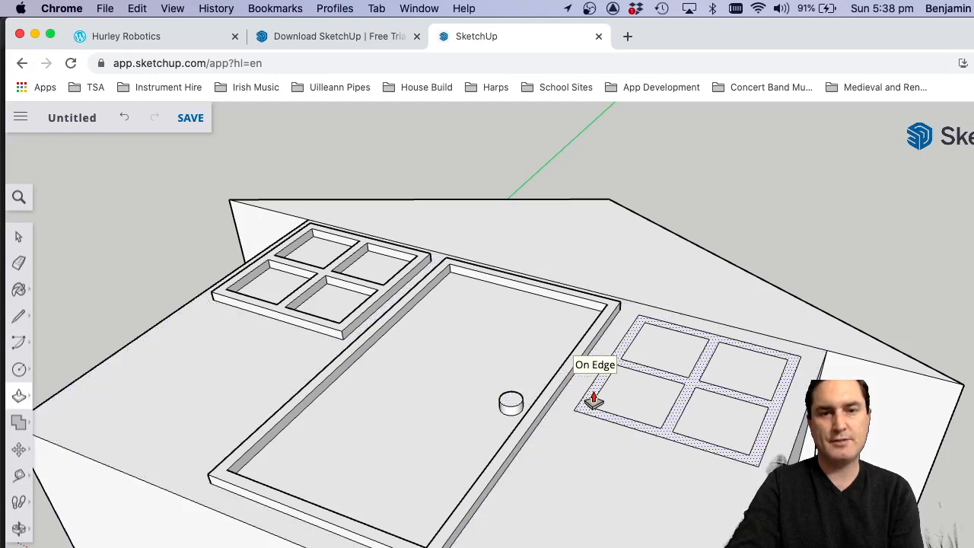
# Pull the right window's frame out to match the door frame's depth and bring the gable face slightly forward.
pyautogui.click(594, 401)
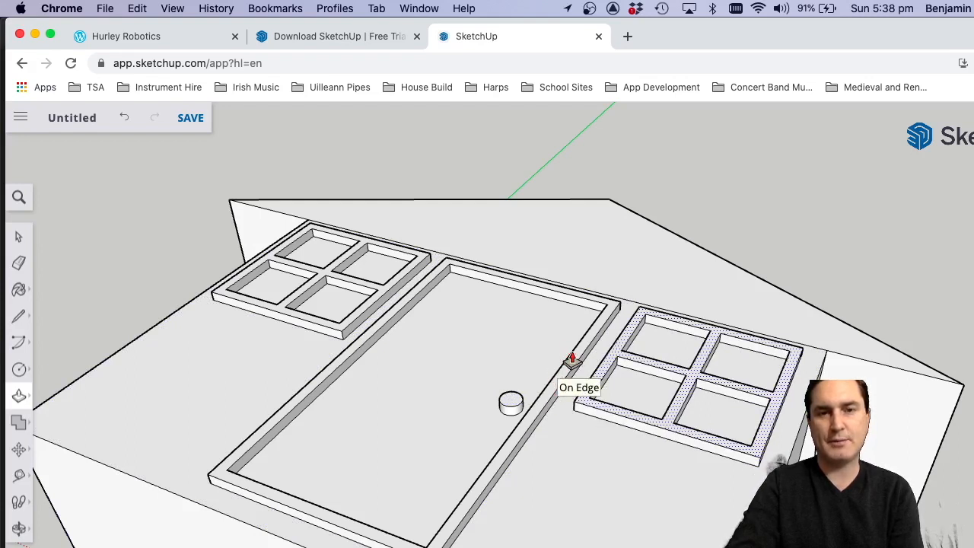
pyautogui.click(573, 362)
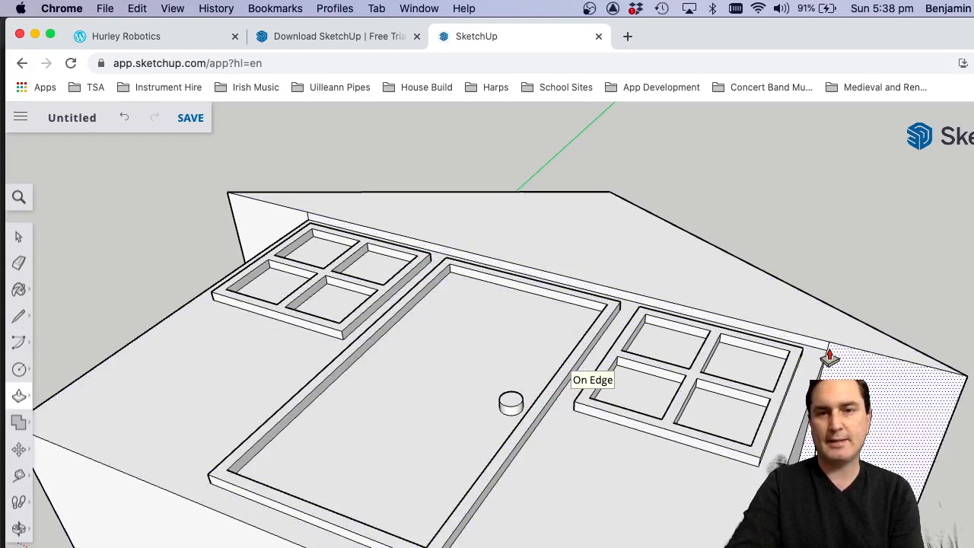
# Delete the short leftover edges at both ends of the gable's underside, where it meets the wall corners.
pyautogui.scroll(8, 828, 346)
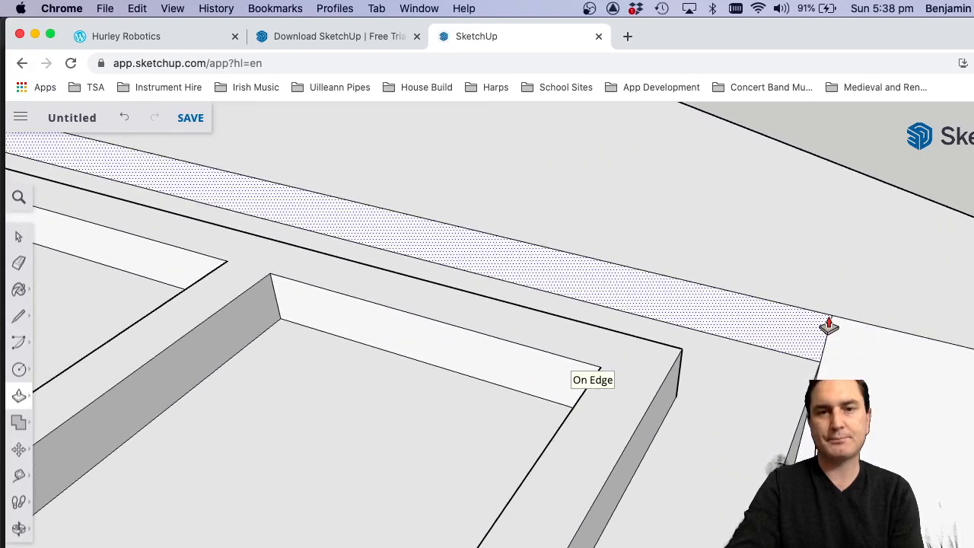
pyautogui.press('space')
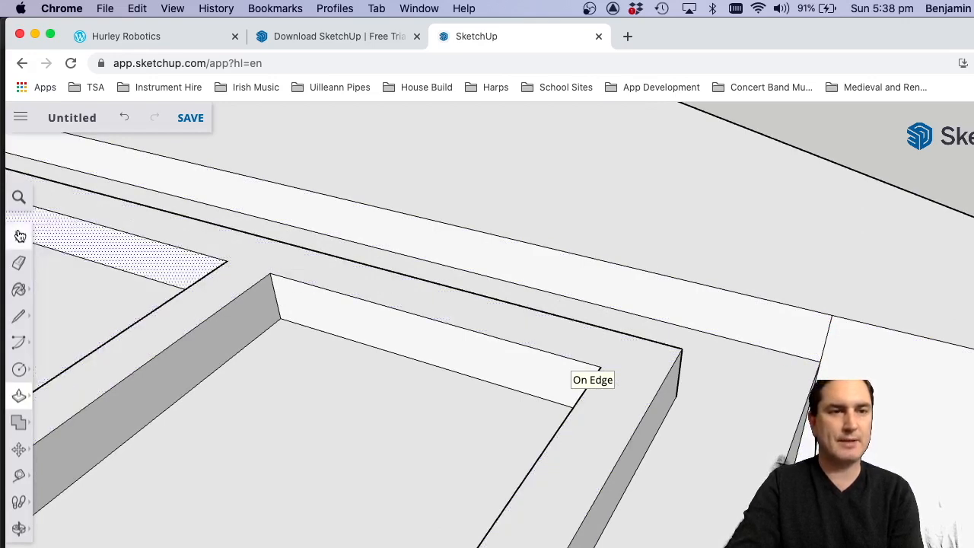
pyautogui.click(827, 335)
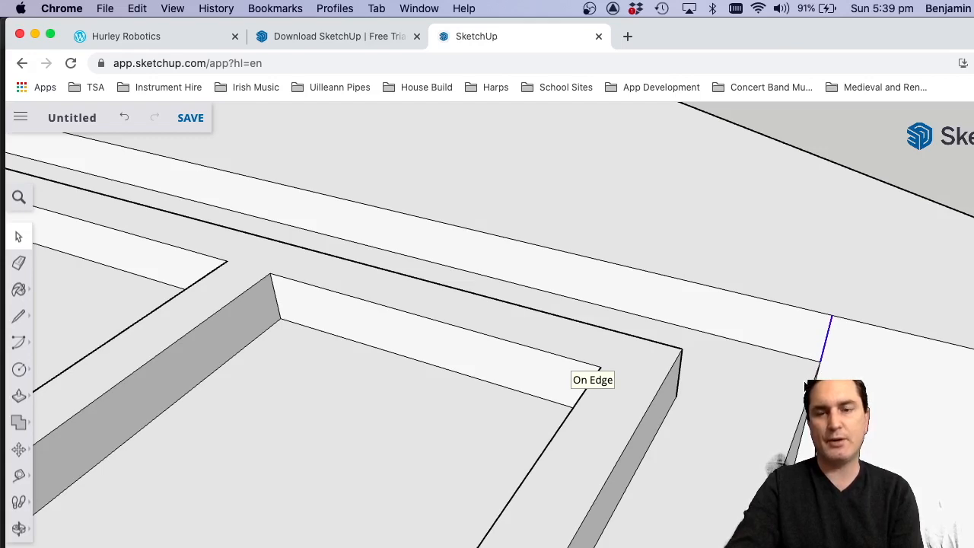
pyautogui.press('Delete')
pyautogui.scroll(-15, 948, 389)
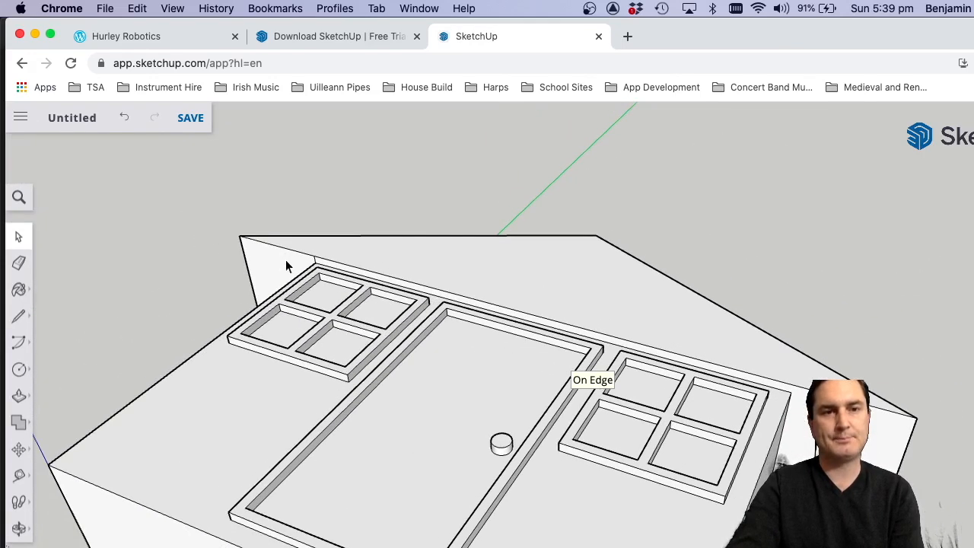
pyautogui.scroll(10, 284, 265)
pyautogui.click(414, 264)
pyautogui.press('Delete')
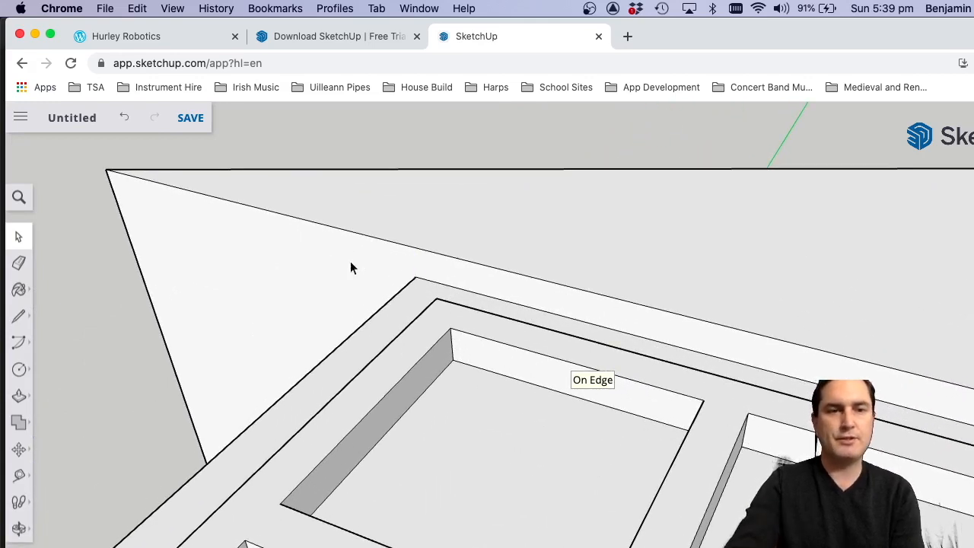
# Examine the raised windows, door frame, knob and gable from above and from the front of the house.
pyautogui.scroll(-8, 298, 220)
pyautogui.scroll(-3, 676, 245)
pyautogui.scroll(-4, 678, 304)
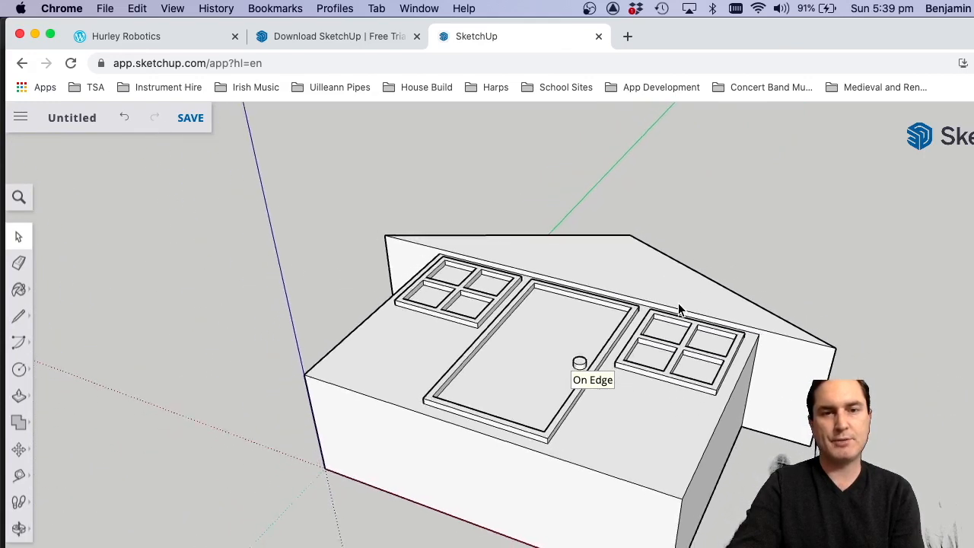
pyautogui.scroll(-2, 678, 303)
pyautogui.scroll(5, 746, 330)
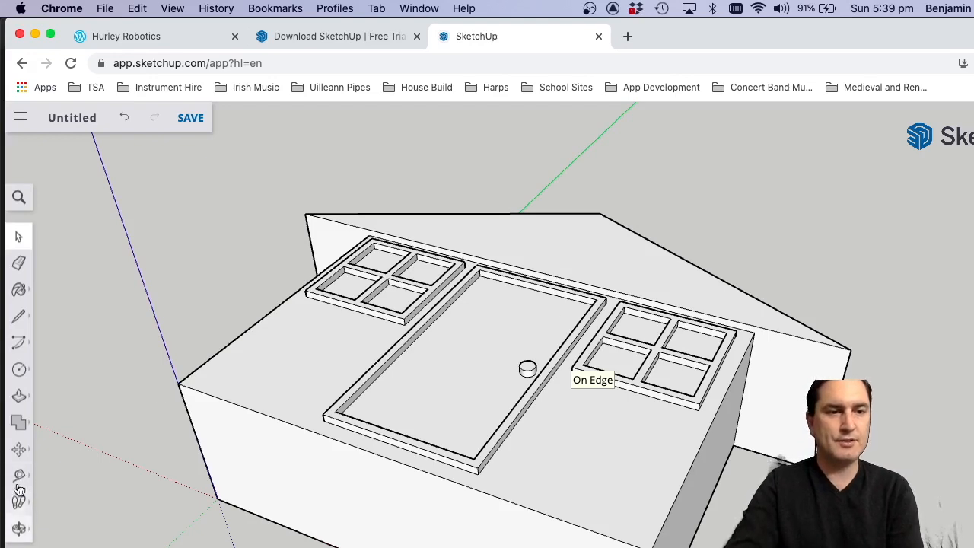
pyautogui.click(18, 449)
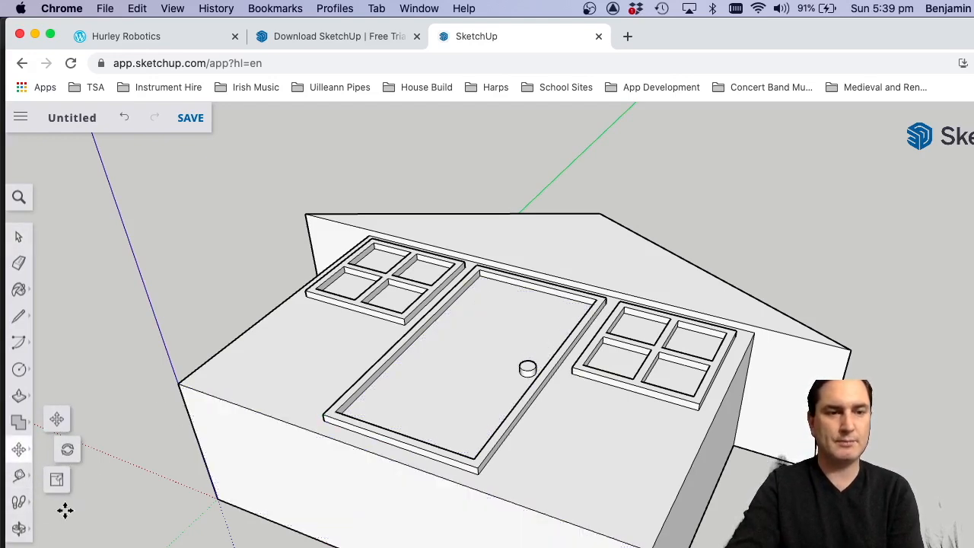
pyautogui.click(19, 528)
pyautogui.moveTo(350, 353); pyautogui.dragTo(487, 546)
pyautogui.scroll(-3, 474, 448)
pyautogui.moveTo(480, 404); pyautogui.dragTo(476, 426)
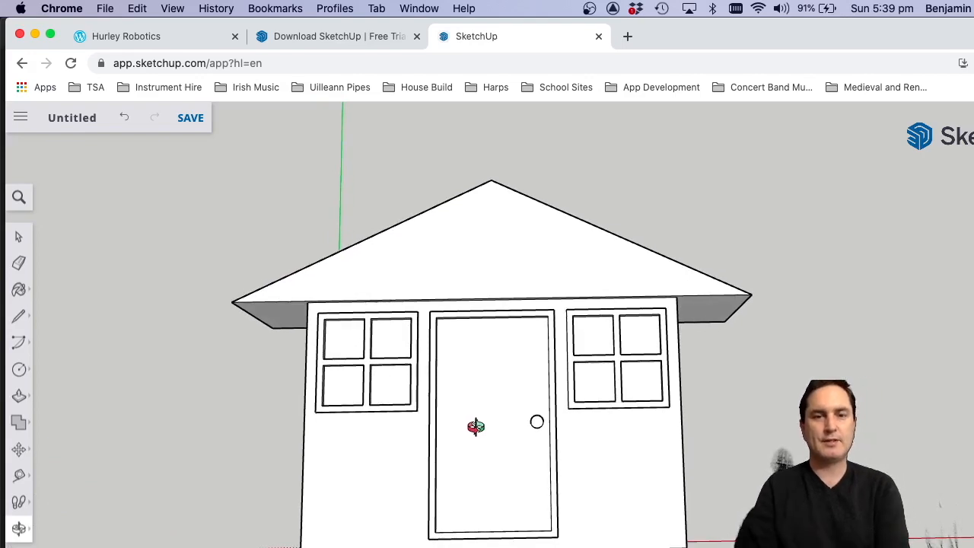
pyautogui.moveTo(591, 450); pyautogui.dragTo(578, 424)
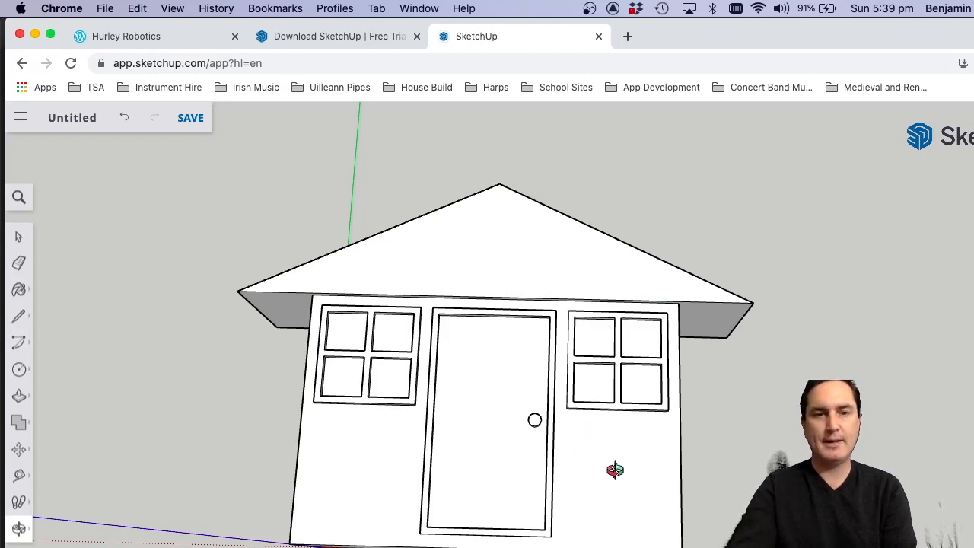
pyautogui.press('super+Tab')
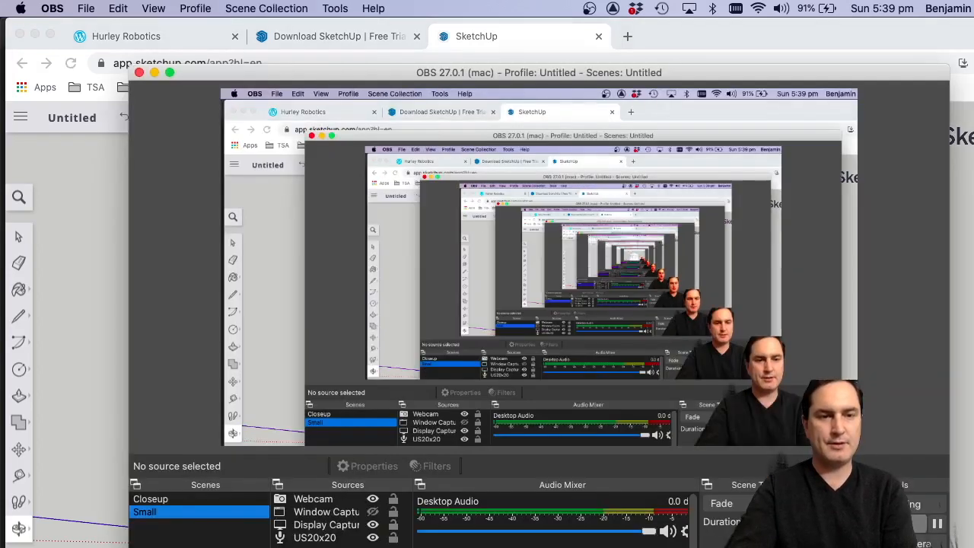
pyautogui.click(178, 499)
pyautogui.press('super+Tab')
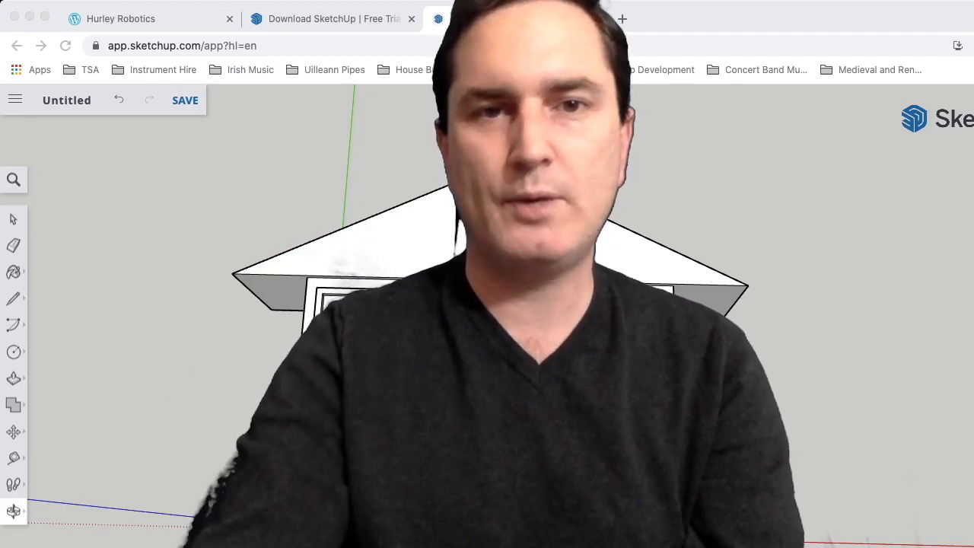
pyautogui.click(148, 512)
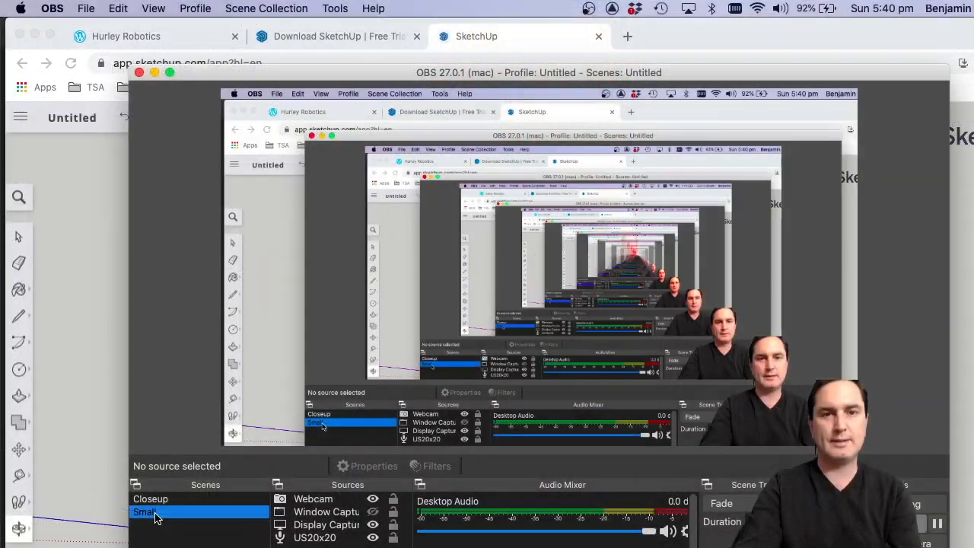
pyautogui.click(33, 417)
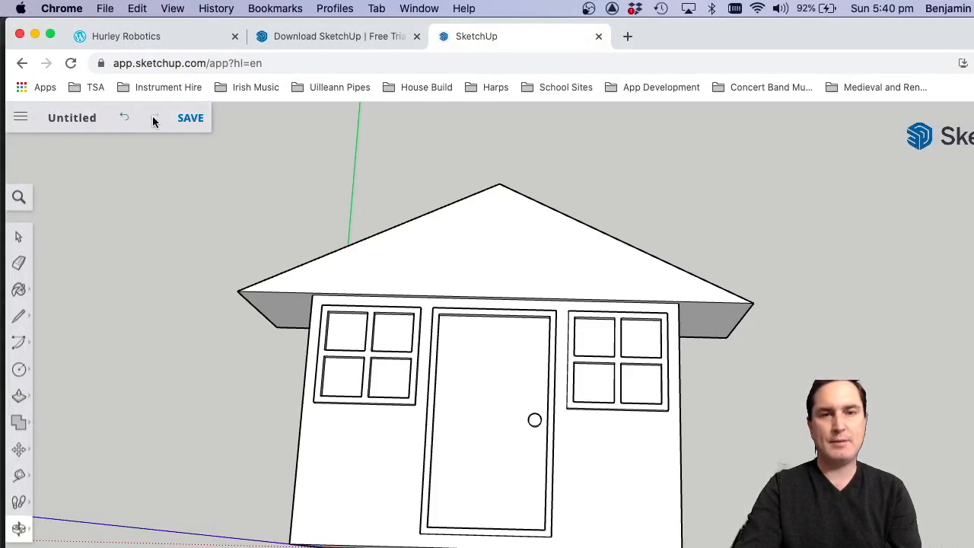
# Download the house model as an STL file.
pyautogui.click(20, 120)
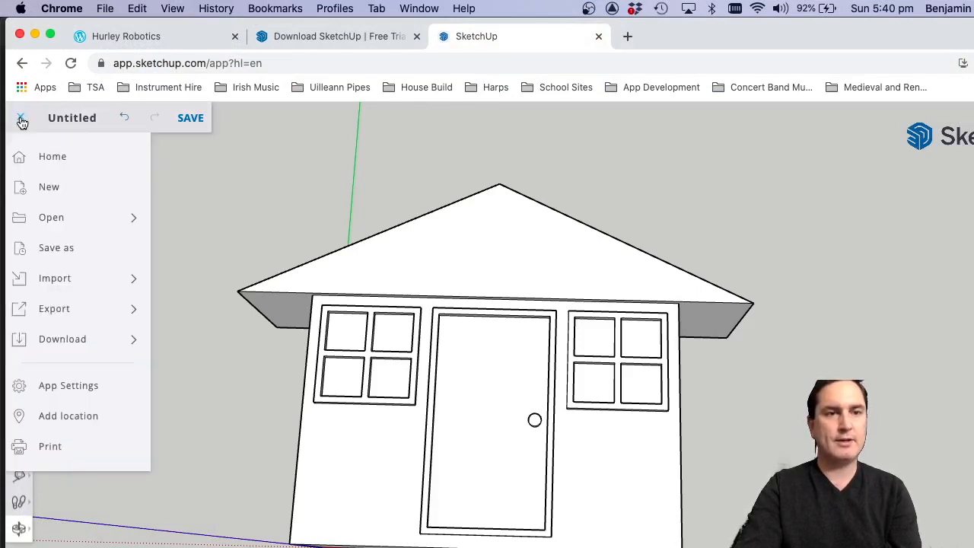
pyautogui.moveTo(68, 343)
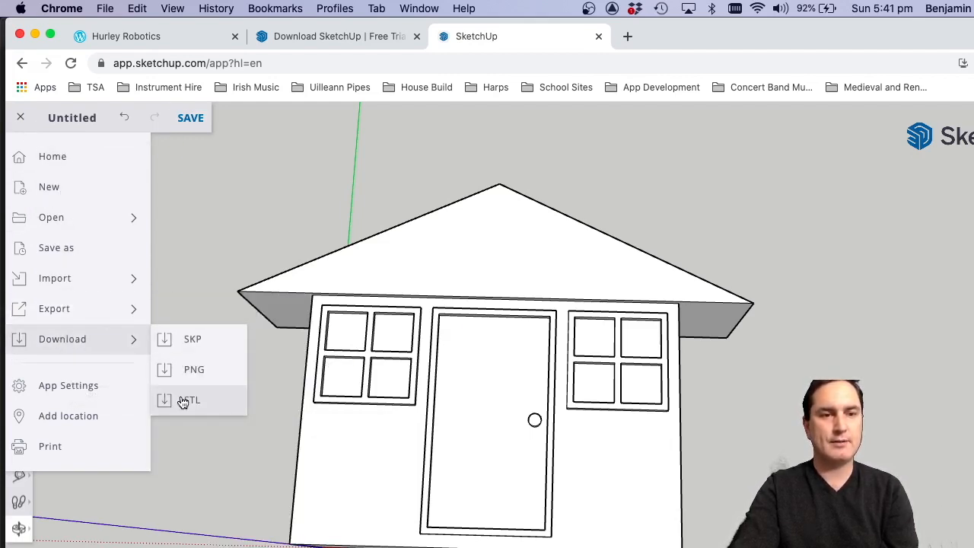
pyautogui.click(181, 400)
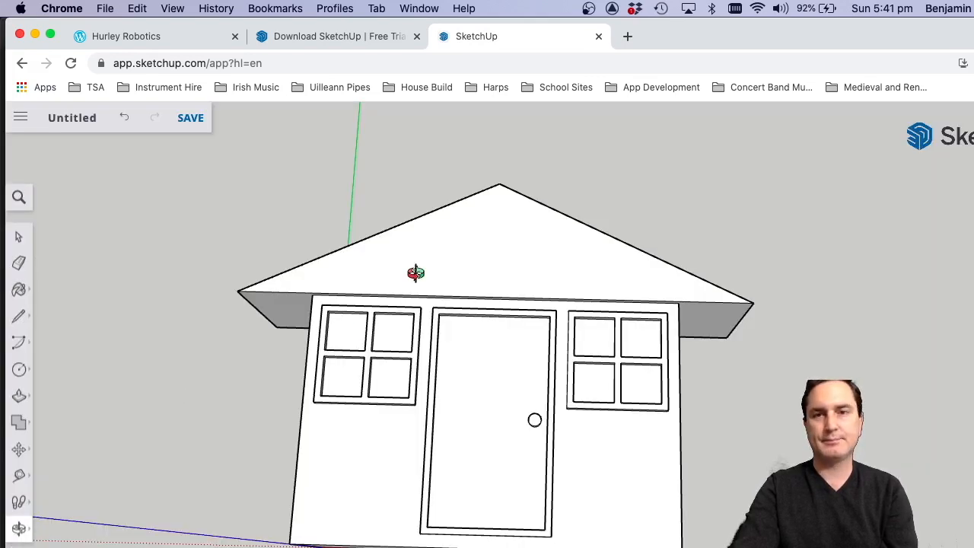
pyautogui.press('super+Tab')
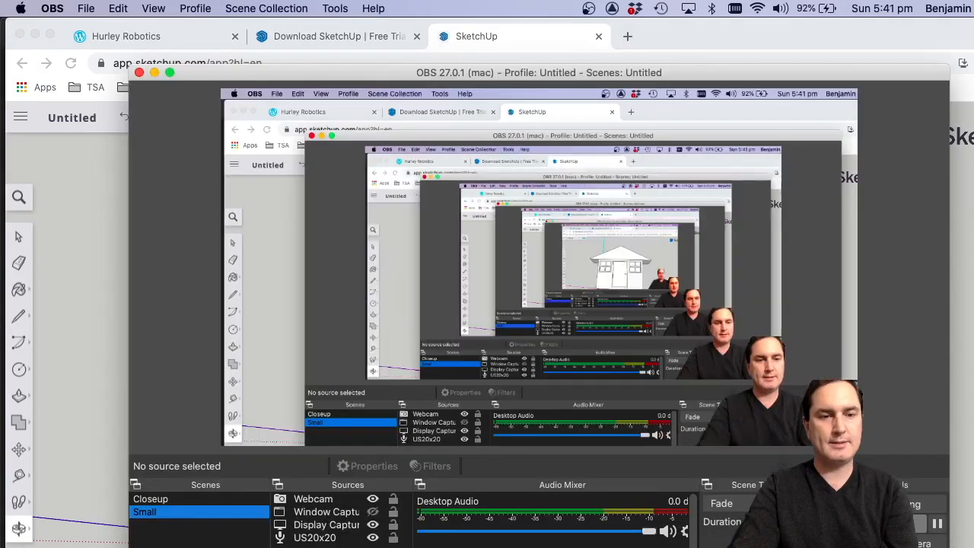
pyautogui.click(174, 502)
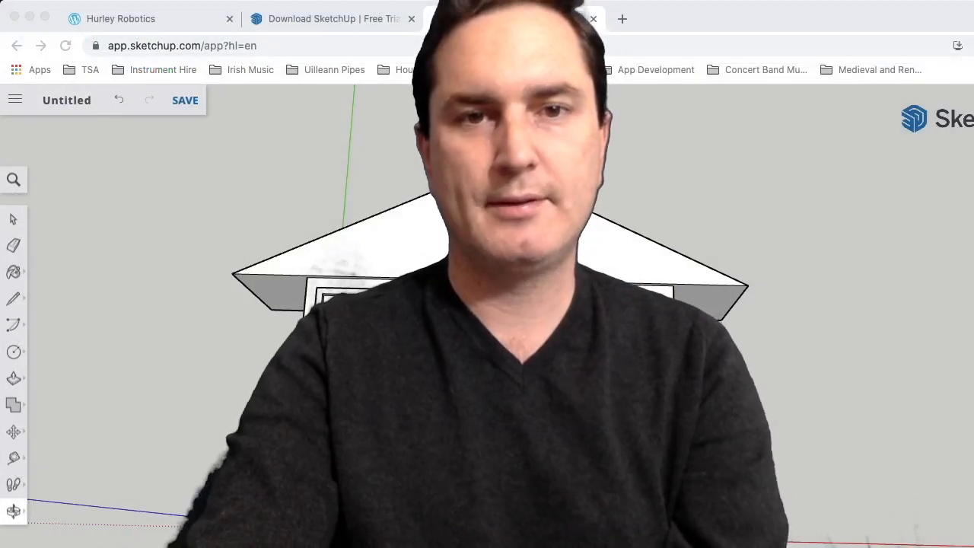